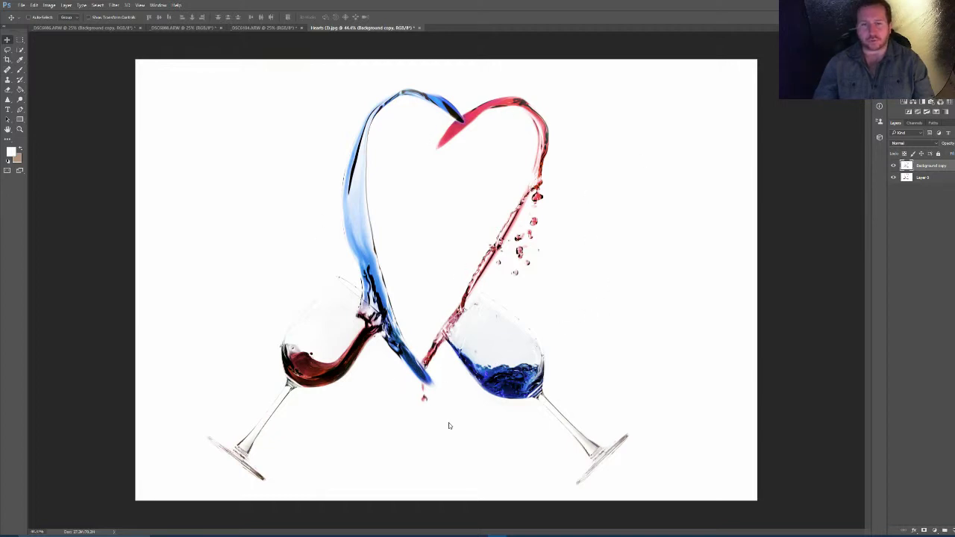
{"action": "scroll", "coordinate": [396, 433], "scroll_direction": "down", "scroll_amount": 2}
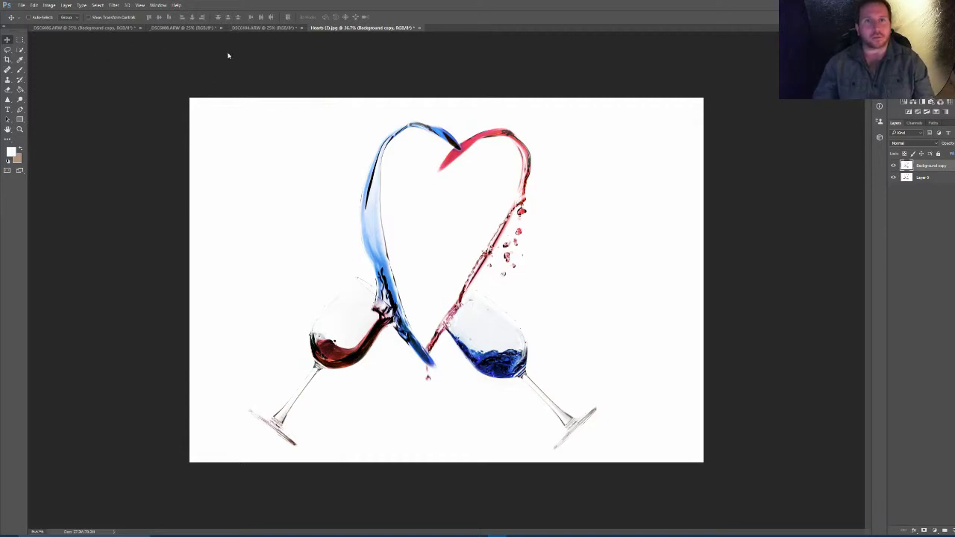
{"action": "left_click", "coordinate": [421, 27]}
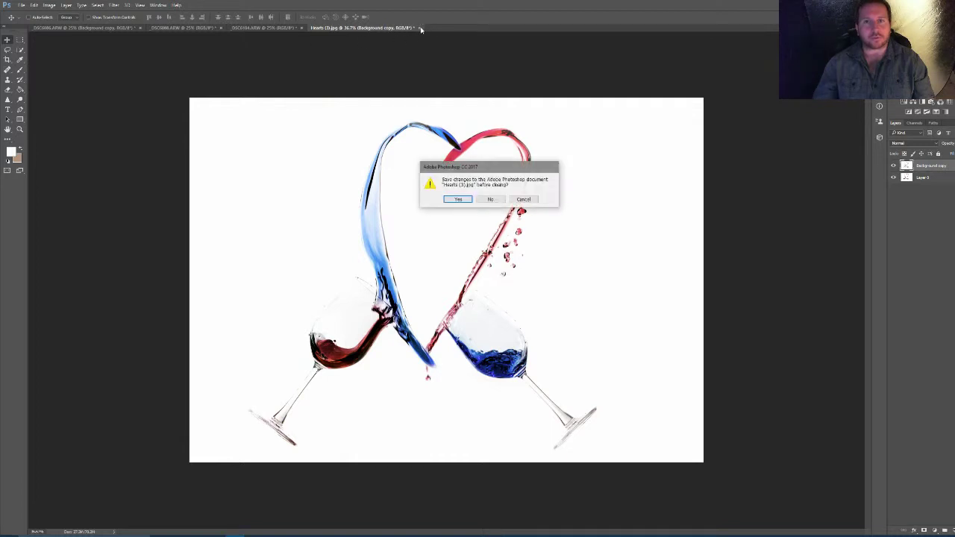
{"action": "left_click", "coordinate": [522, 199]}
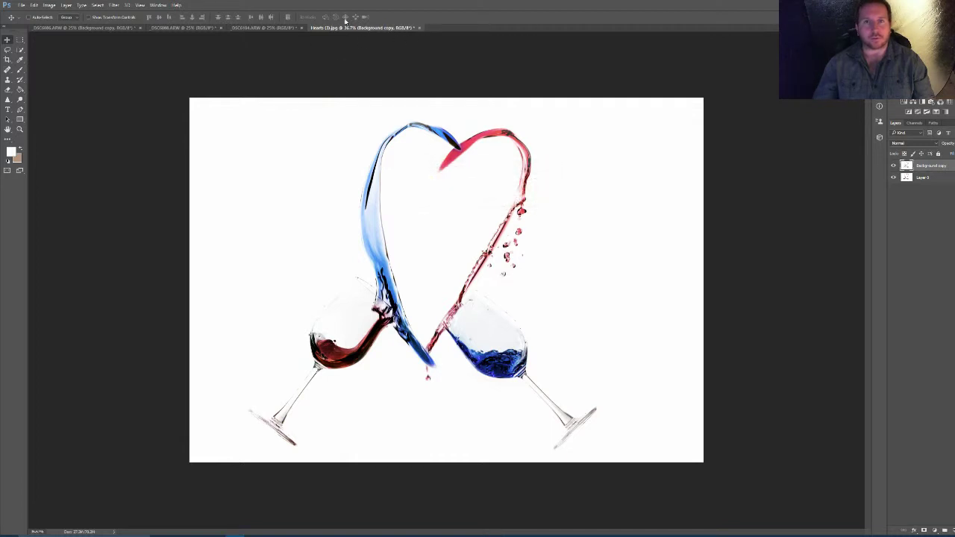
Step: Look through the three source photos: the two wine splashes and the hand-held tilted glass with its full base
{"action": "left_click", "coordinate": [82, 29]}
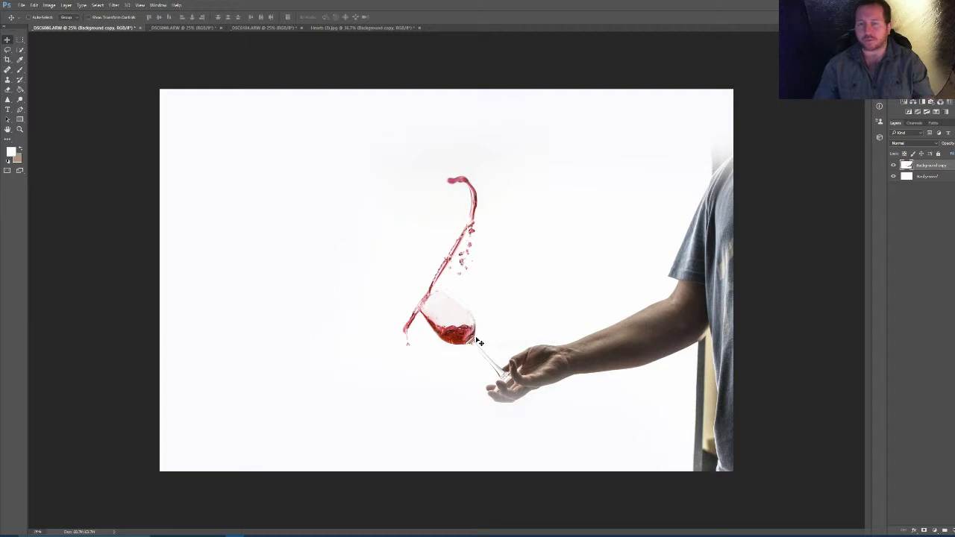
{"action": "left_click", "coordinate": [181, 29]}
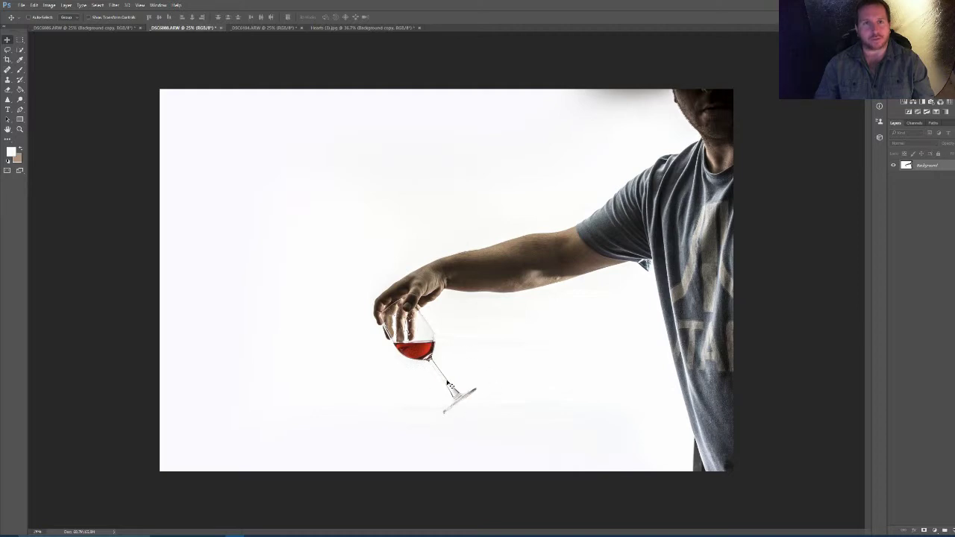
{"action": "left_click", "coordinate": [251, 28]}
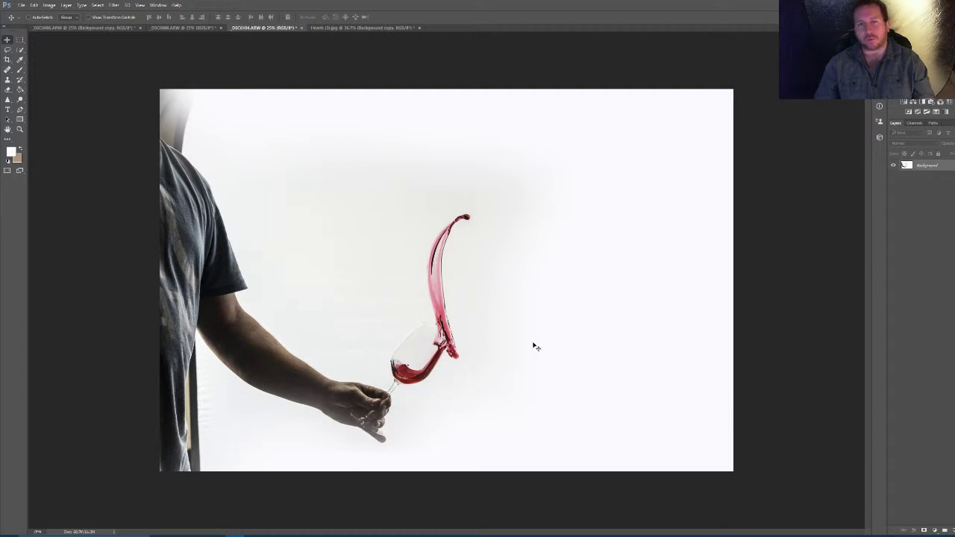
{"action": "left_click", "coordinate": [97, 29]}
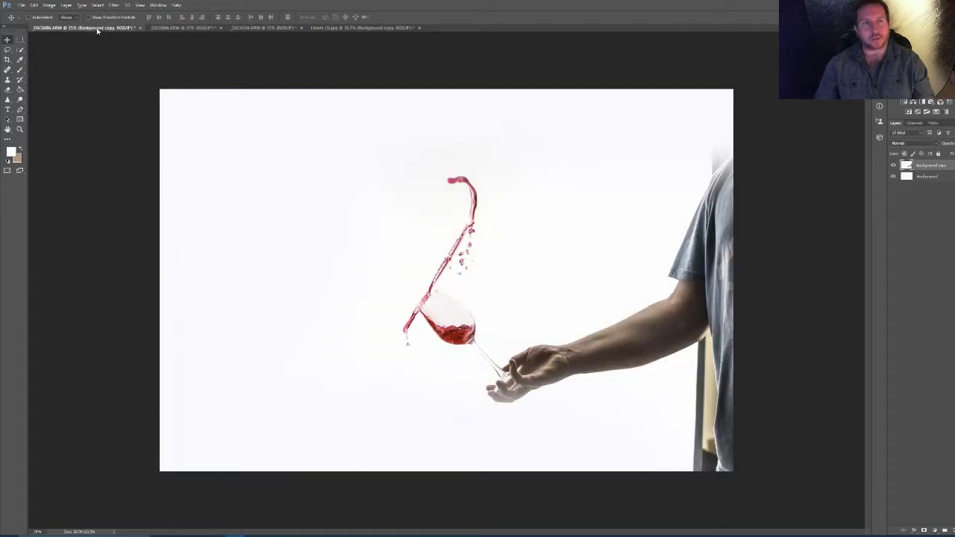
Step: Copy the photo with the arm on the left into the other splash photo as a new layer, then close its source document without saving
{"action": "left_click", "coordinate": [258, 28]}
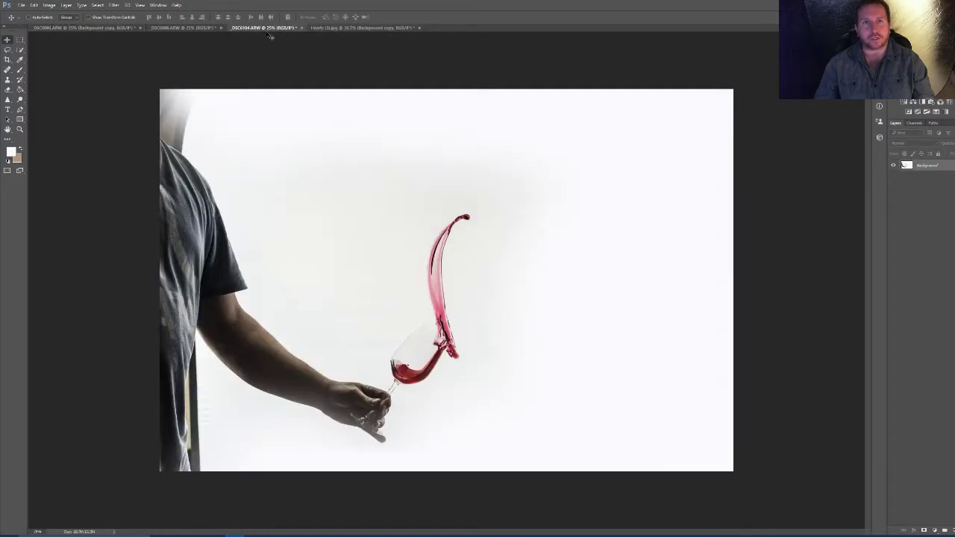
{"action": "left_click_drag", "start_coordinate": [265, 32], "coordinate": [635, 188]}
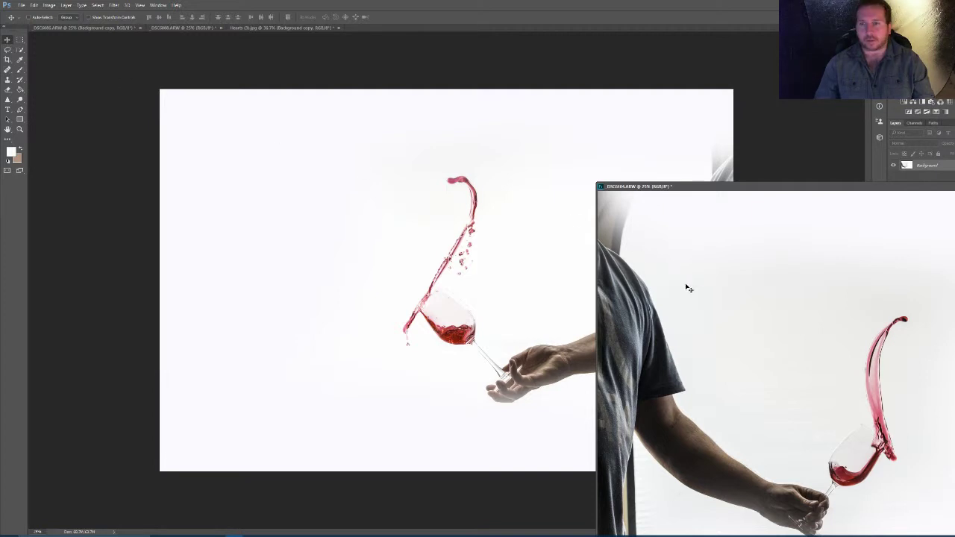
{"action": "left_click_drag", "start_coordinate": [687, 285], "coordinate": [358, 231]}
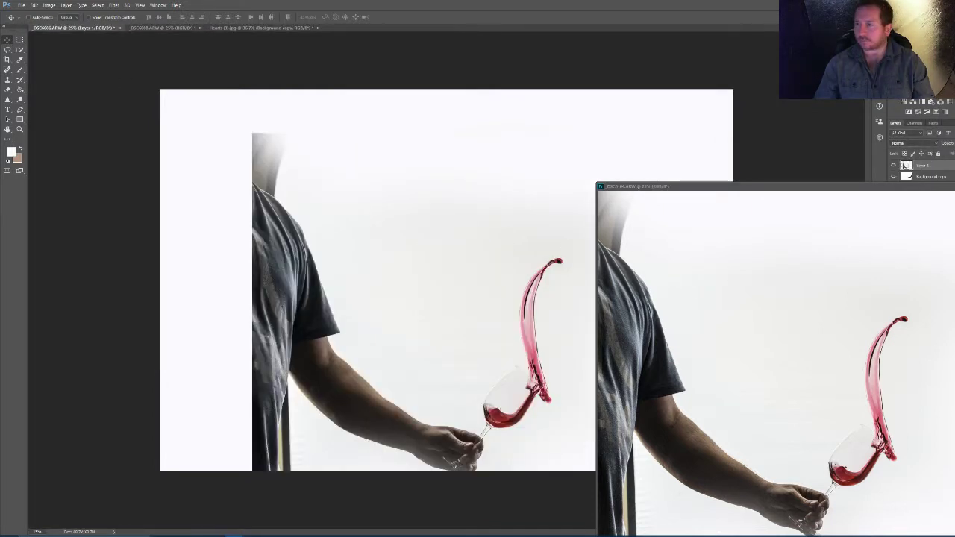
{"action": "key", "text": "ctrl+w"}
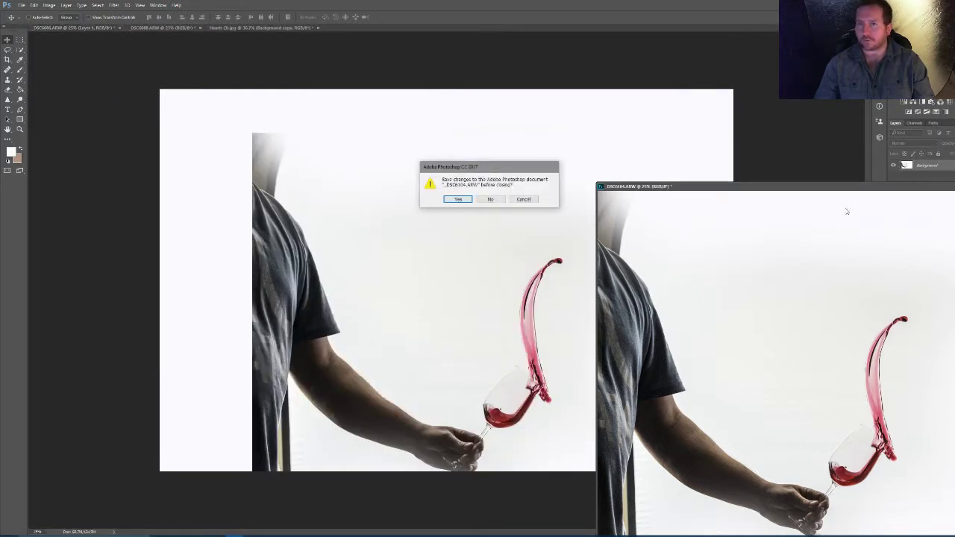
{"action": "left_click", "coordinate": [493, 198]}
Step: Using a temporary 50% layer opacity, position the copied splash so both splashes form a heart, then restore full opacity
{"action": "left_click_drag", "start_coordinate": [439, 279], "coordinate": [309, 239]}
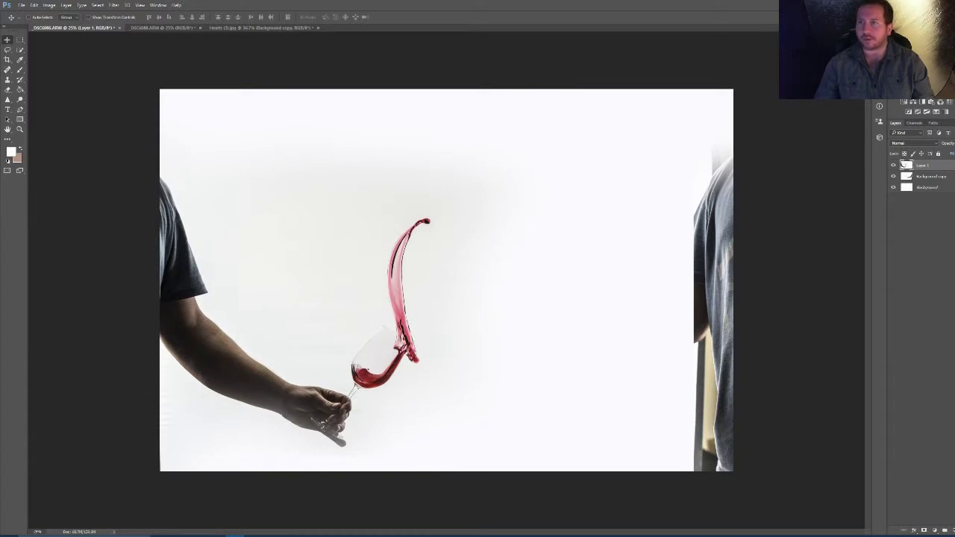
{"action": "key", "text": "5"}
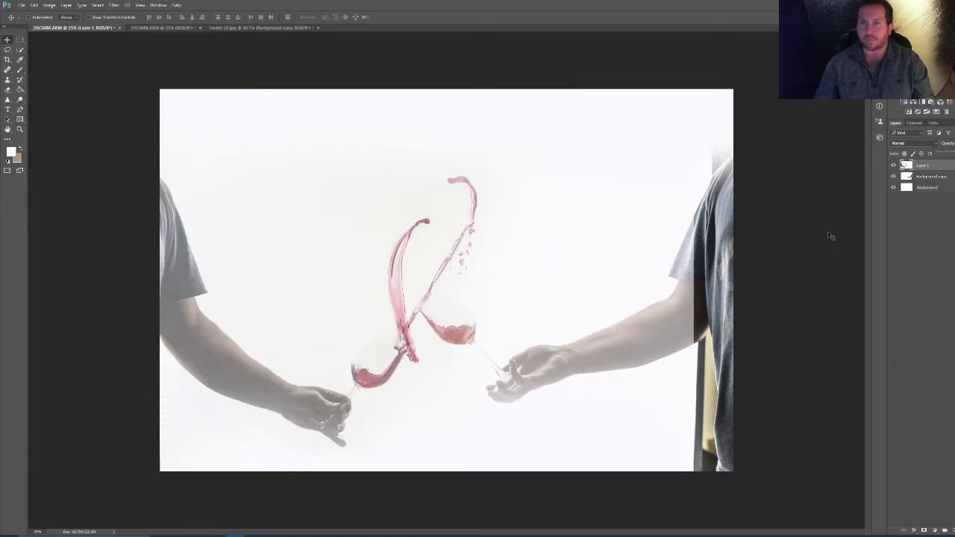
{"action": "left_click_drag", "start_coordinate": [326, 322], "coordinate": [330, 269]}
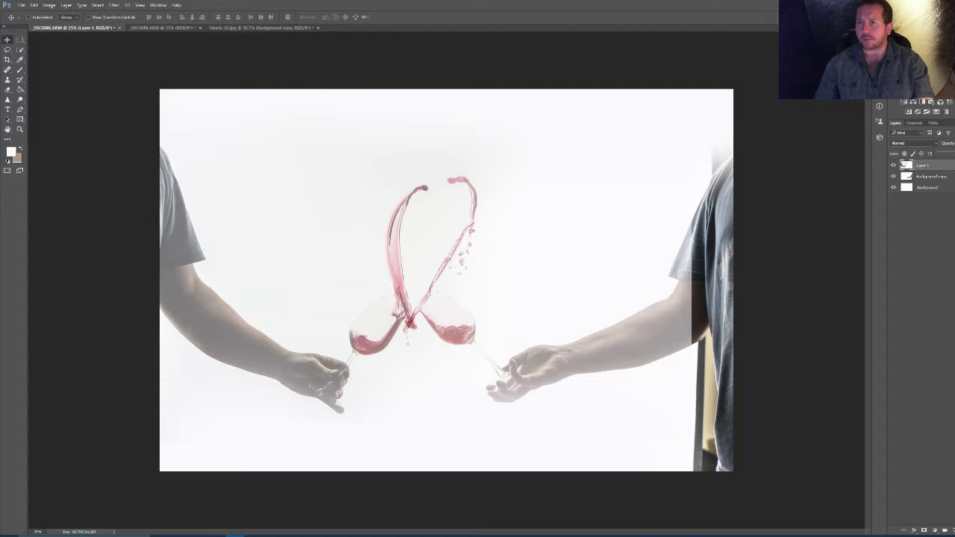
{"action": "key", "text": "ctrl+z"}
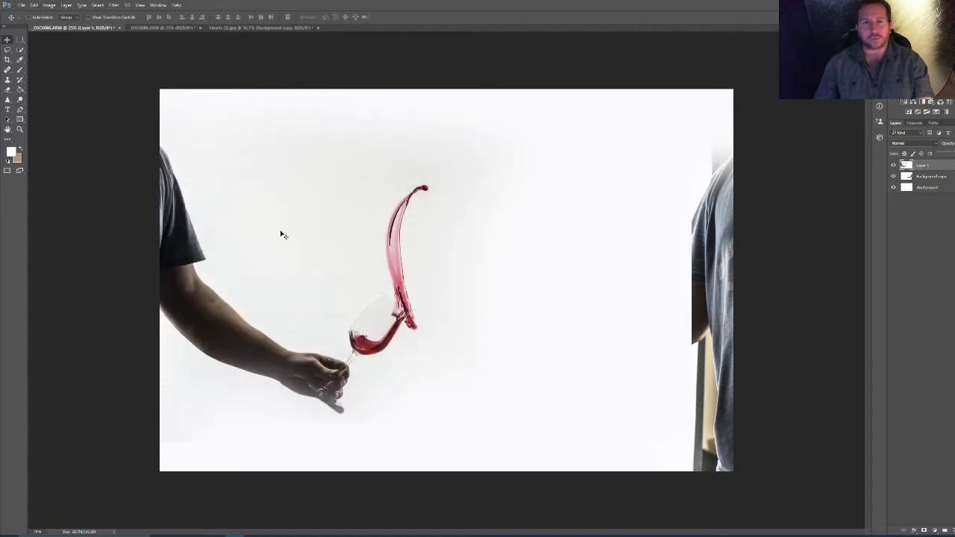
Step: Erase the left man's body and upper arm from Layer 1 with a very large soft eraser brush
{"action": "left_click", "coordinate": [7, 90]}
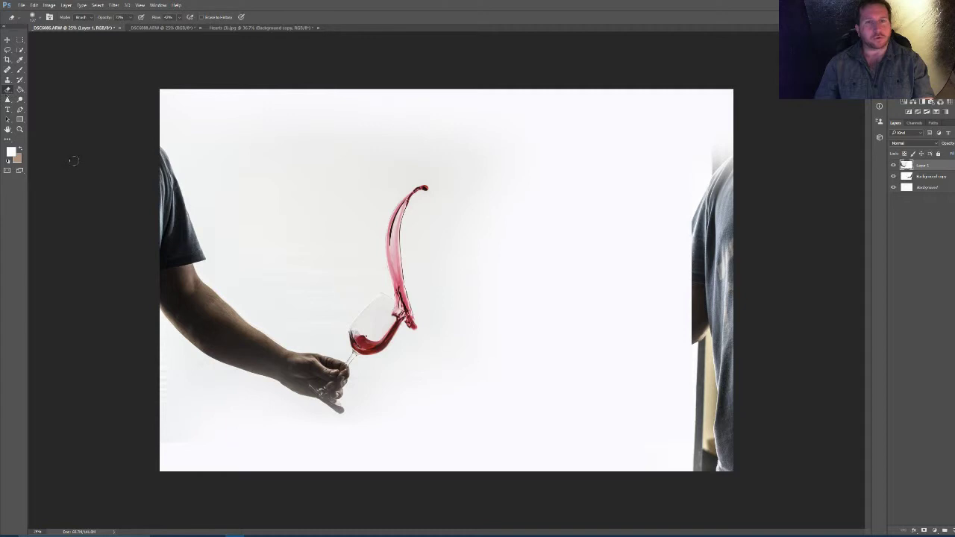
{"action": "right_click", "coordinate": [276, 197]}
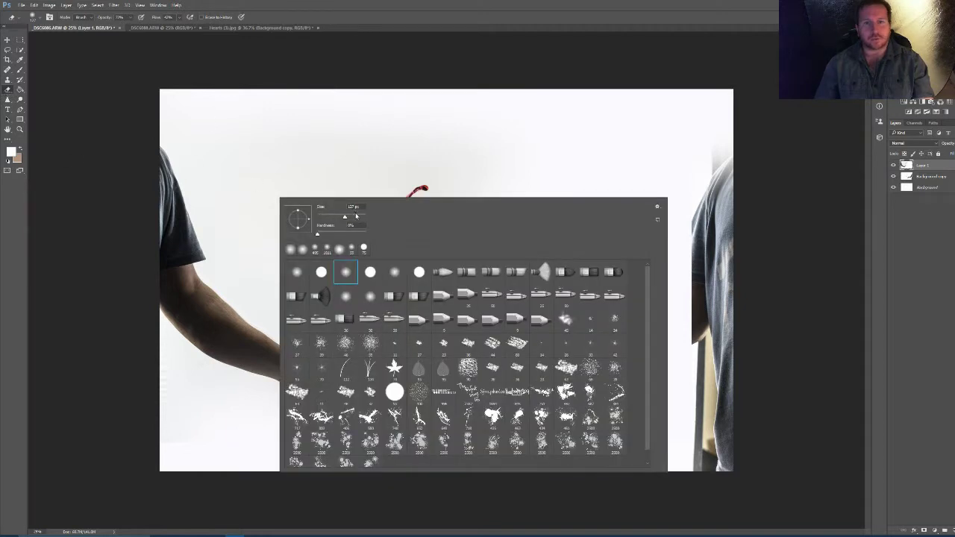
{"action": "left_click_drag", "start_coordinate": [356, 215], "coordinate": [360, 218]}
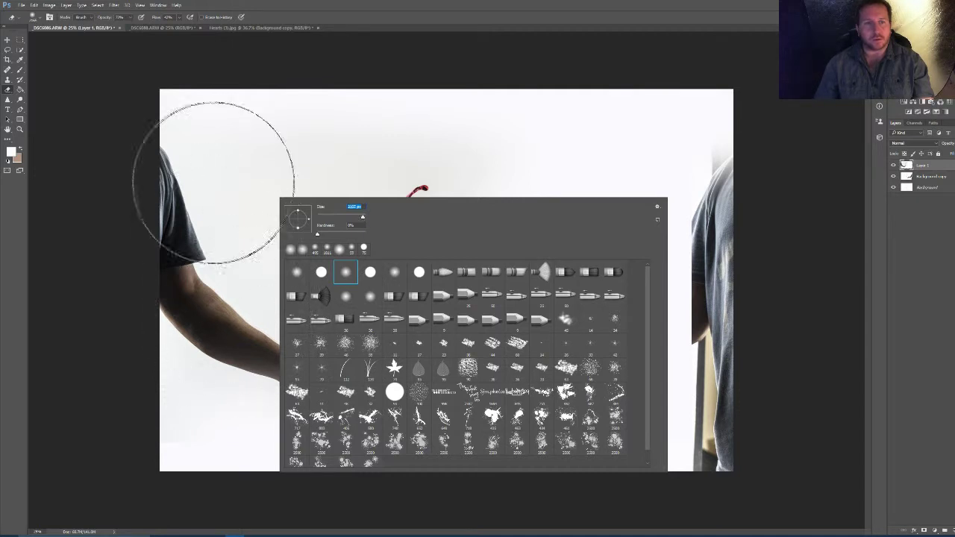
{"action": "left_click", "coordinate": [214, 187]}
{"action": "mouse_move", "coordinate": [189, 191]}
{"action": "left_mouse_down"}
{"action": "mouse_move", "coordinate": [188, 265]}
{"action": "mouse_move", "coordinate": [173, 322]}
{"action": "mouse_move", "coordinate": [183, 191]}
{"action": "mouse_move", "coordinate": [182, 306]}
{"action": "mouse_move", "coordinate": [184, 186]}
{"action": "mouse_move", "coordinate": [178, 233]}
{"action": "mouse_move", "coordinate": [183, 298]}
{"action": "mouse_move", "coordinate": [194, 118]}
{"action": "mouse_move", "coordinate": [185, 250]}
{"action": "mouse_move", "coordinate": [186, 182]}
{"action": "mouse_move", "coordinate": [196, 341]}
{"action": "mouse_move", "coordinate": [202, 161]}
{"action": "mouse_move", "coordinate": [191, 339]}
{"action": "mouse_move", "coordinate": [180, 331]}
{"action": "mouse_move", "coordinate": [191, 225]}
{"action": "mouse_move", "coordinate": [239, 137]}
{"action": "left_mouse_up"}
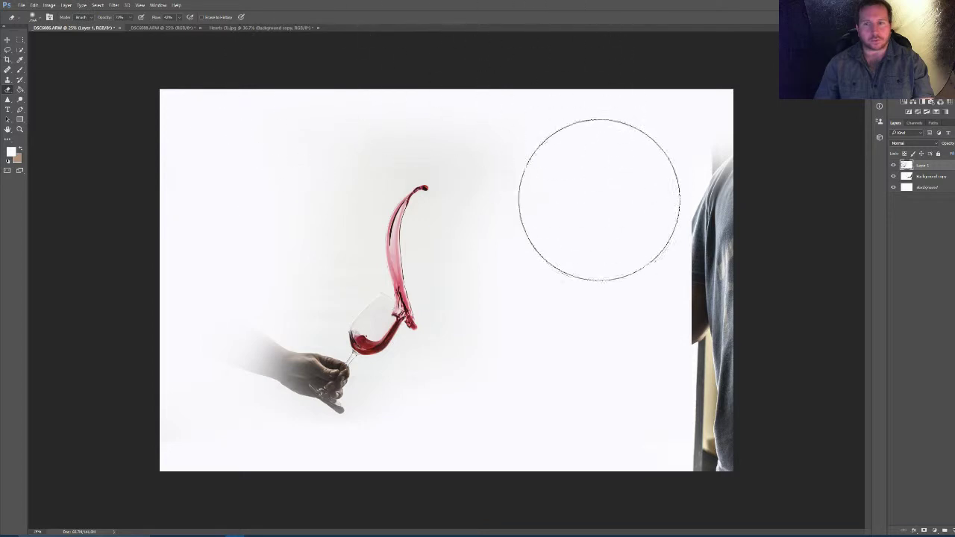
Step: Erase the right part of Layer 1, using a smaller brush near the splashes, to reveal the right glass, splash and hand underneath
{"action": "mouse_move", "coordinate": [599, 201]}
{"action": "left_mouse_down"}
{"action": "mouse_move", "coordinate": [603, 246]}
{"action": "mouse_move", "coordinate": [620, 194]}
{"action": "mouse_move", "coordinate": [643, 329]}
{"action": "mouse_move", "coordinate": [649, 181]}
{"action": "mouse_move", "coordinate": [642, 380]}
{"action": "mouse_move", "coordinate": [657, 274]}
{"action": "mouse_move", "coordinate": [658, 342]}
{"action": "mouse_move", "coordinate": [636, 402]}
{"action": "mouse_move", "coordinate": [619, 350]}
{"action": "mouse_move", "coordinate": [587, 347]}
{"action": "mouse_move", "coordinate": [582, 370]}
{"action": "mouse_move", "coordinate": [577, 341]}
{"action": "left_mouse_up"}
{"action": "right_click", "coordinate": [619, 277]}
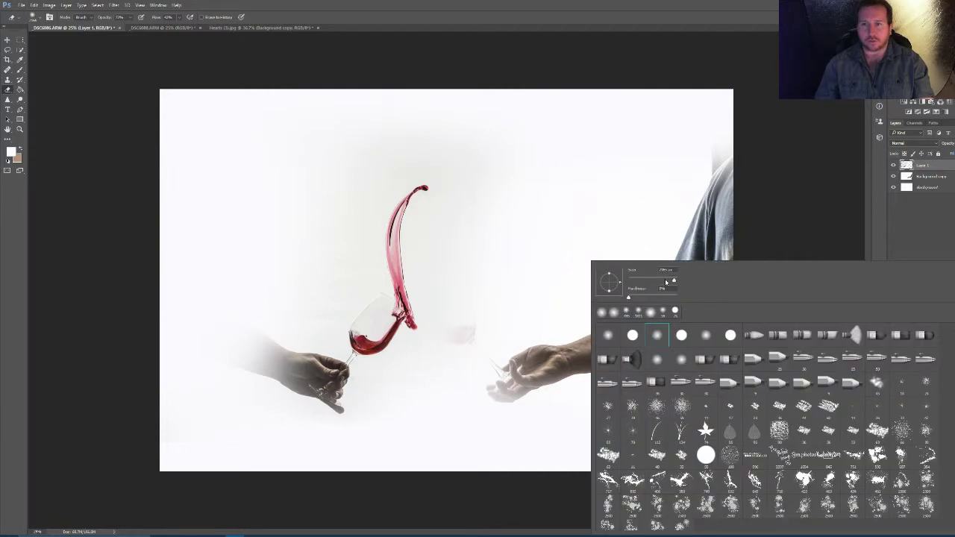
{"action": "left_click", "coordinate": [498, 326]}
{"action": "mouse_move", "coordinate": [470, 335]}
{"action": "left_mouse_down"}
{"action": "mouse_move", "coordinate": [471, 296]}
{"action": "mouse_move", "coordinate": [469, 344]}
{"action": "mouse_move", "coordinate": [480, 202]}
{"action": "mouse_move", "coordinate": [468, 205]}
{"action": "mouse_move", "coordinate": [466, 194]}
{"action": "mouse_move", "coordinate": [461, 203]}
{"action": "mouse_move", "coordinate": [458, 189]}
{"action": "mouse_move", "coordinate": [449, 190]}
{"action": "mouse_move", "coordinate": [468, 170]}
{"action": "mouse_move", "coordinate": [454, 294]}
{"action": "mouse_move", "coordinate": [452, 241]}
{"action": "mouse_move", "coordinate": [445, 287]}
{"action": "mouse_move", "coordinate": [438, 267]}
{"action": "mouse_move", "coordinate": [446, 276]}
{"action": "mouse_move", "coordinate": [440, 306]}
{"action": "mouse_move", "coordinate": [440, 284]}
{"action": "mouse_move", "coordinate": [471, 319]}
{"action": "mouse_move", "coordinate": [471, 287]}
{"action": "mouse_move", "coordinate": [457, 320]}
{"action": "mouse_move", "coordinate": [443, 320]}
{"action": "mouse_move", "coordinate": [434, 302]}
{"action": "mouse_move", "coordinate": [433, 315]}
{"action": "mouse_move", "coordinate": [427, 300]}
{"action": "mouse_move", "coordinate": [430, 321]}
{"action": "mouse_move", "coordinate": [440, 283]}
{"action": "left_mouse_up"}
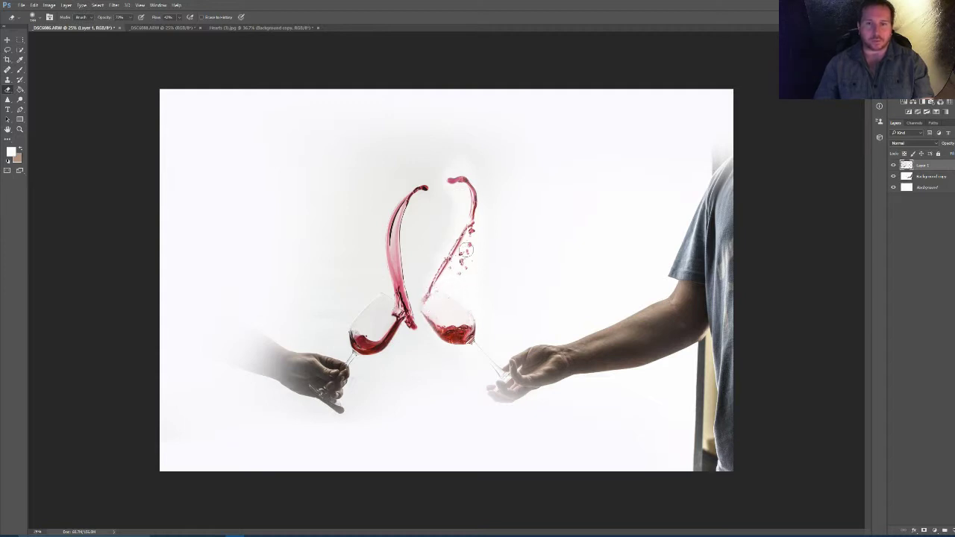
{"action": "left_click_drag", "start_coordinate": [507, 384], "coordinate": [494, 396]}
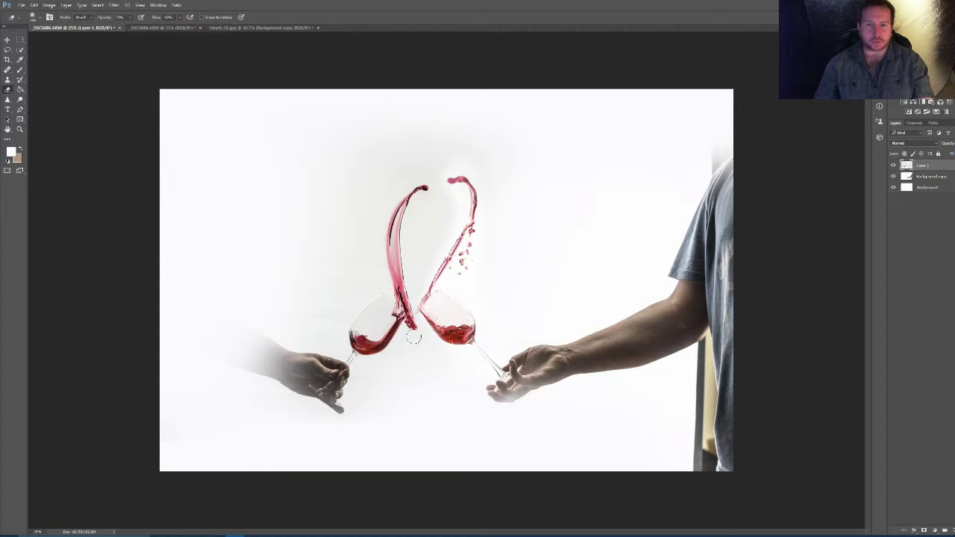
Step: Move Layer 1 slightly so the left glass and its splash sit closer to the right glass
{"action": "scroll", "coordinate": [415, 338], "scroll_direction": "up", "scroll_amount": 5}
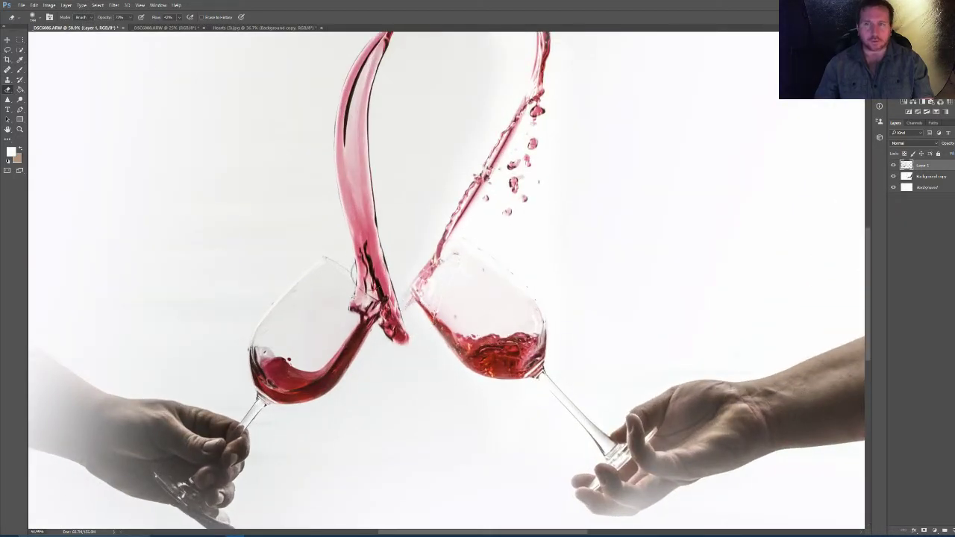
{"action": "left_click", "coordinate": [7, 39]}
{"action": "left_click_drag", "start_coordinate": [241, 196], "coordinate": [267, 212]}
Step: Erase the left hand around the glass stem on Layer 1 with a larger eraser brush and a higher flow
{"action": "scroll", "coordinate": [274, 237], "scroll_direction": "down", "scroll_amount": 2}
{"action": "scroll", "coordinate": [275, 238], "scroll_direction": "down", "scroll_amount": 3}
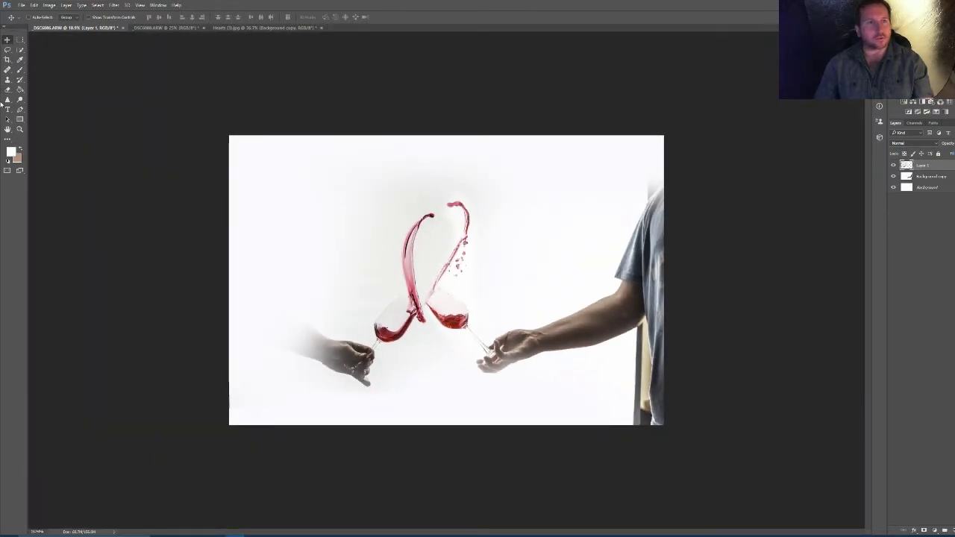
{"action": "left_click", "coordinate": [8, 91]}
{"action": "right_click", "coordinate": [319, 333]}
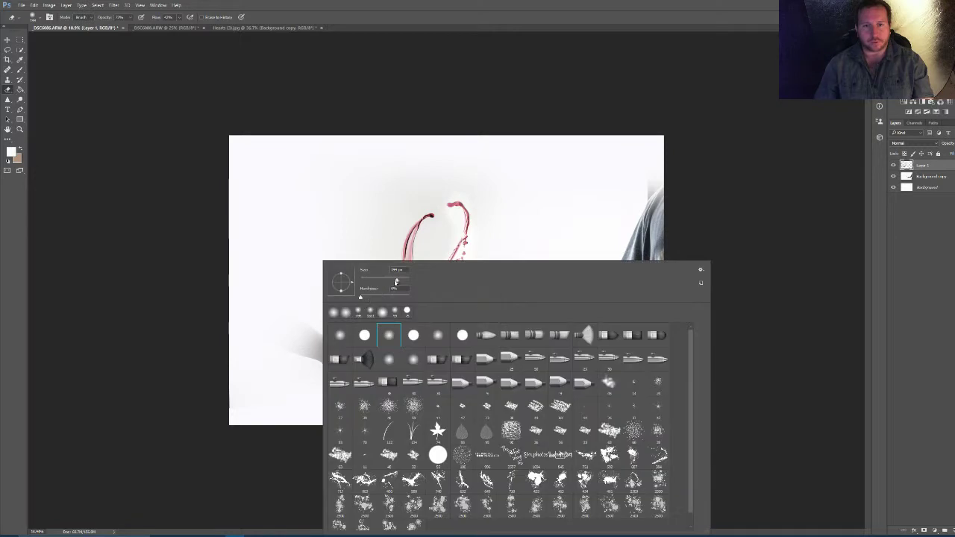
{"action": "key", "text": "Return"}
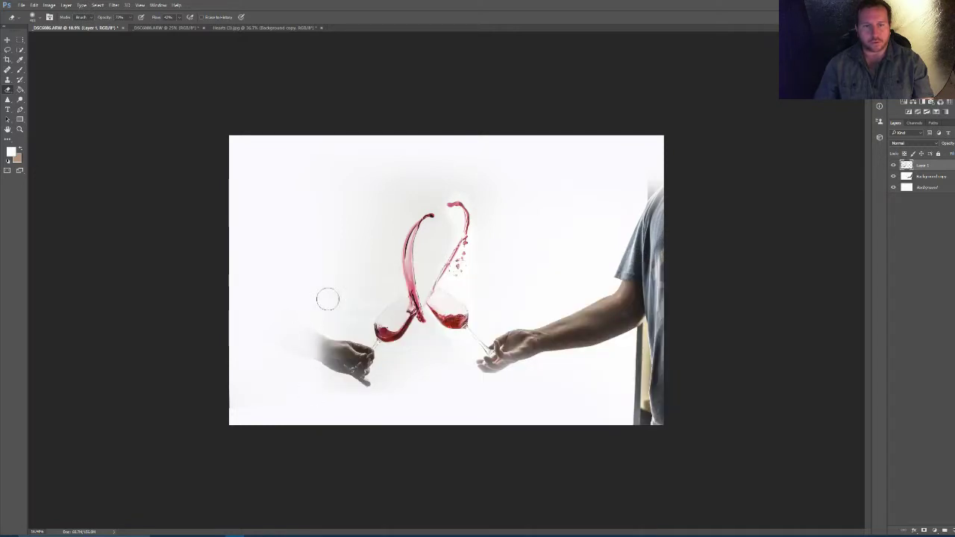
{"action": "left_click_drag", "start_coordinate": [326, 299], "coordinate": [324, 331]}
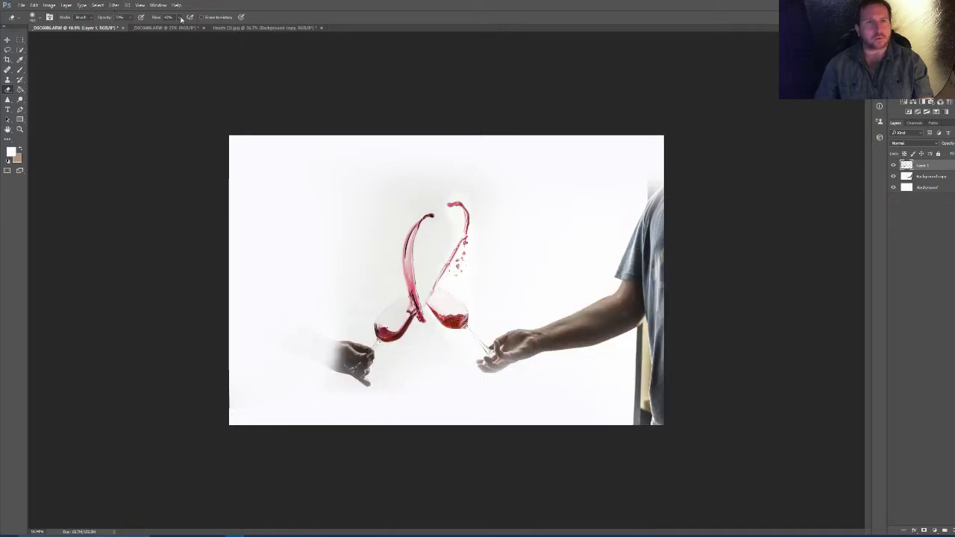
{"action": "left_click_drag", "start_coordinate": [180, 18], "coordinate": [193, 27]}
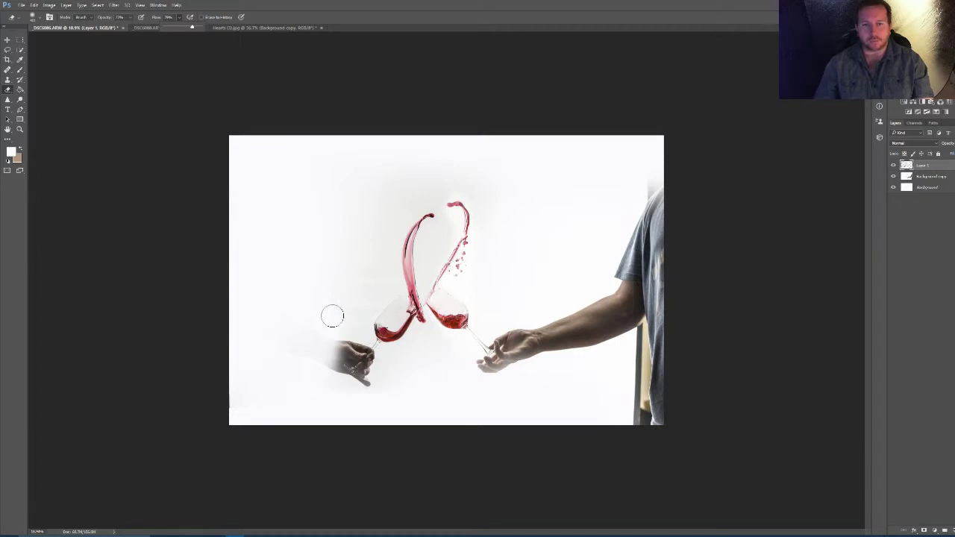
{"action": "mouse_move", "coordinate": [333, 377]}
{"action": "left_mouse_down"}
{"action": "mouse_move", "coordinate": [333, 340]}
{"action": "mouse_move", "coordinate": [333, 366]}
{"action": "mouse_move", "coordinate": [332, 349]}
{"action": "mouse_move", "coordinate": [358, 386]}
{"action": "mouse_move", "coordinate": [344, 349]}
{"action": "mouse_move", "coordinate": [367, 378]}
{"action": "mouse_move", "coordinate": [352, 341]}
{"action": "left_mouse_up"}
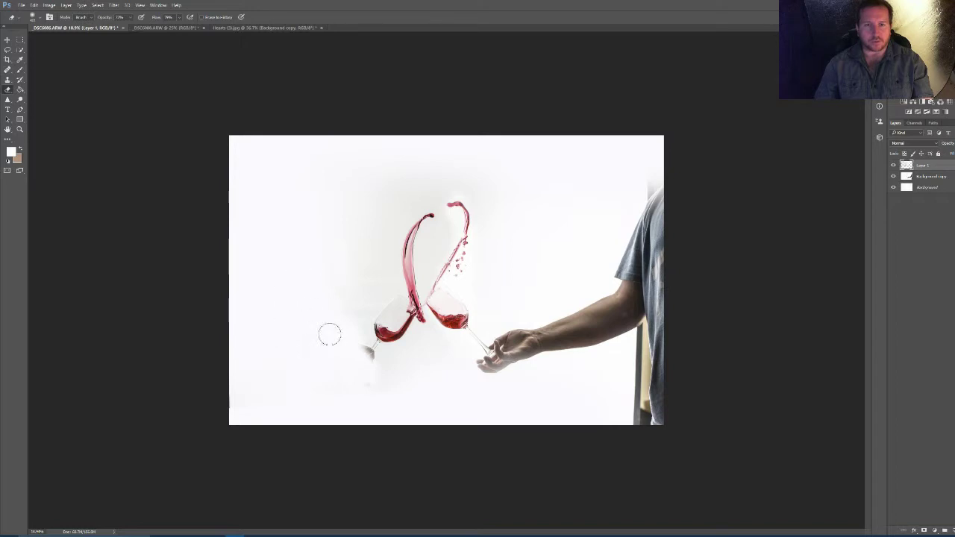
{"action": "scroll", "coordinate": [358, 377], "scroll_direction": "up", "scroll_amount": 8}
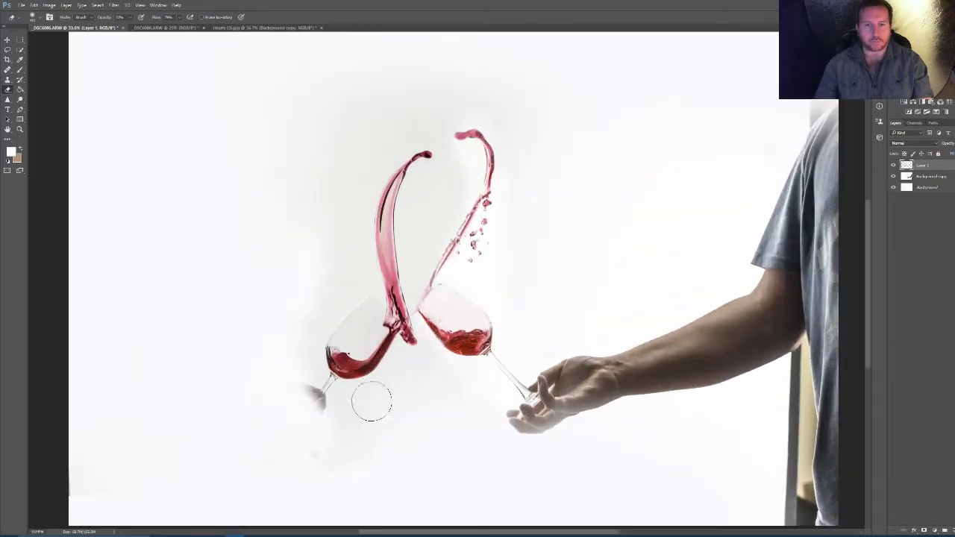
{"action": "mouse_move", "coordinate": [348, 344]}
{"action": "left_mouse_down"}
{"action": "mouse_move", "coordinate": [293, 306]}
{"action": "mouse_move", "coordinate": [321, 360]}
{"action": "mouse_move", "coordinate": [305, 316]}
{"action": "mouse_move", "coordinate": [315, 334]}
{"action": "mouse_move", "coordinate": [297, 317]}
{"action": "mouse_move", "coordinate": [305, 311]}
{"action": "mouse_move", "coordinate": [325, 344]}
{"action": "mouse_move", "coordinate": [324, 337]}
{"action": "mouse_move", "coordinate": [301, 385]}
{"action": "mouse_move", "coordinate": [365, 400]}
{"action": "mouse_move", "coordinate": [350, 398]}
{"action": "mouse_move", "coordinate": [404, 384]}
{"action": "mouse_move", "coordinate": [294, 338]}
{"action": "left_mouse_up"}
Step: Erase the rest of the left hand on Layer 1, plus the right hand and part of its forearm on the Background copy layer
{"action": "mouse_move", "coordinate": [296, 198]}
{"action": "left_mouse_down"}
{"action": "mouse_move", "coordinate": [309, 110]}
{"action": "mouse_move", "coordinate": [270, 261]}
{"action": "mouse_move", "coordinate": [233, 236]}
{"action": "mouse_move", "coordinate": [214, 184]}
{"action": "mouse_move", "coordinate": [446, 445]}
{"action": "mouse_move", "coordinate": [422, 380]}
{"action": "mouse_move", "coordinate": [489, 328]}
{"action": "mouse_move", "coordinate": [423, 349]}
{"action": "mouse_move", "coordinate": [536, 279]}
{"action": "mouse_move", "coordinate": [645, 337]}
{"action": "mouse_move", "coordinate": [626, 397]}
{"action": "left_mouse_up"}
{"action": "scroll", "coordinate": [625, 397], "scroll_direction": "right", "scroll_amount": 5}
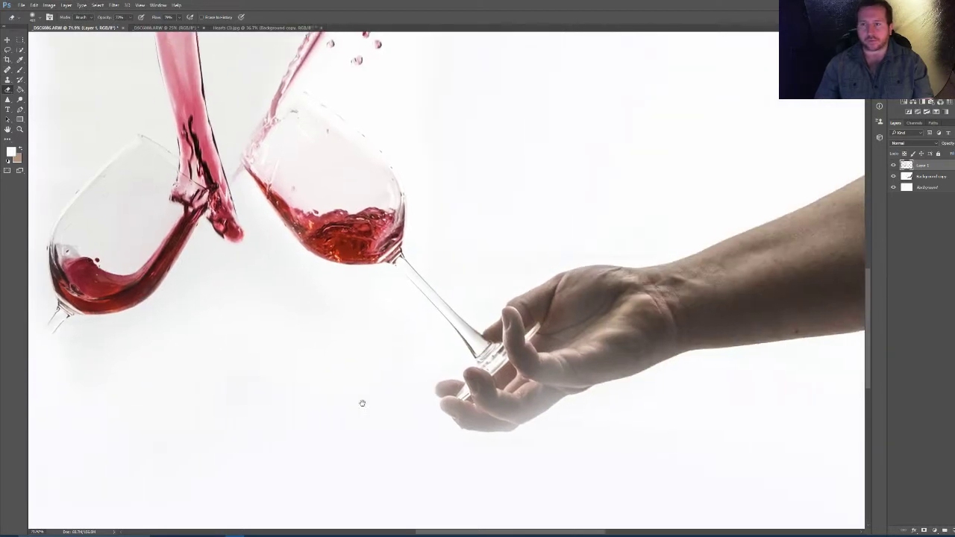
{"action": "left_click", "coordinate": [931, 179]}
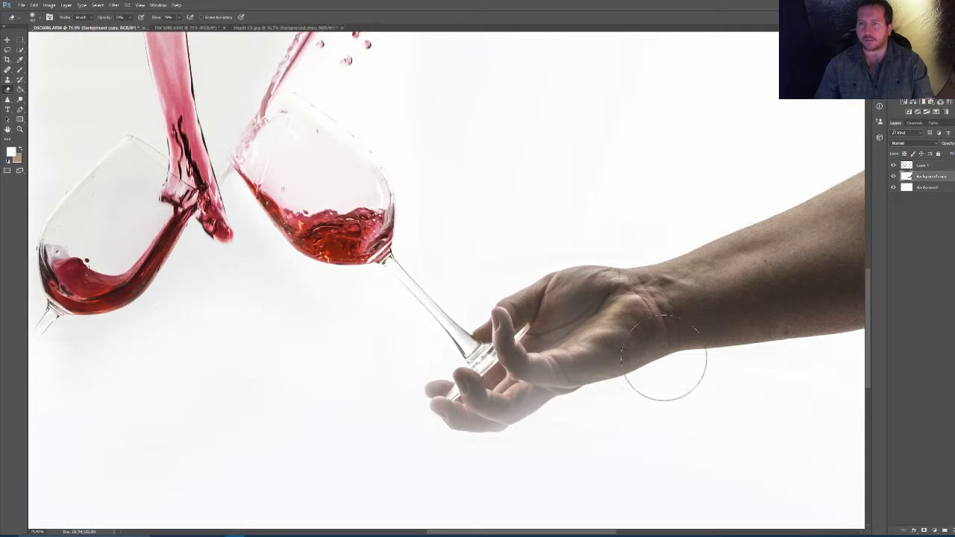
{"action": "mouse_move", "coordinate": [426, 458]}
{"action": "left_mouse_down"}
{"action": "mouse_move", "coordinate": [583, 314]}
{"action": "mouse_move", "coordinate": [435, 450]}
{"action": "mouse_move", "coordinate": [504, 359]}
{"action": "mouse_move", "coordinate": [480, 316]}
{"action": "mouse_move", "coordinate": [557, 263]}
{"action": "mouse_move", "coordinate": [499, 306]}
{"action": "mouse_move", "coordinate": [499, 285]}
{"action": "mouse_move", "coordinate": [548, 272]}
{"action": "mouse_move", "coordinate": [572, 224]}
{"action": "mouse_move", "coordinate": [698, 174]}
{"action": "mouse_move", "coordinate": [651, 258]}
{"action": "mouse_move", "coordinate": [576, 300]}
{"action": "mouse_move", "coordinate": [516, 378]}
{"action": "mouse_move", "coordinate": [511, 420]}
{"action": "mouse_move", "coordinate": [726, 251]}
{"action": "mouse_move", "coordinate": [665, 276]}
{"action": "mouse_move", "coordinate": [518, 292]}
{"action": "left_mouse_up"}
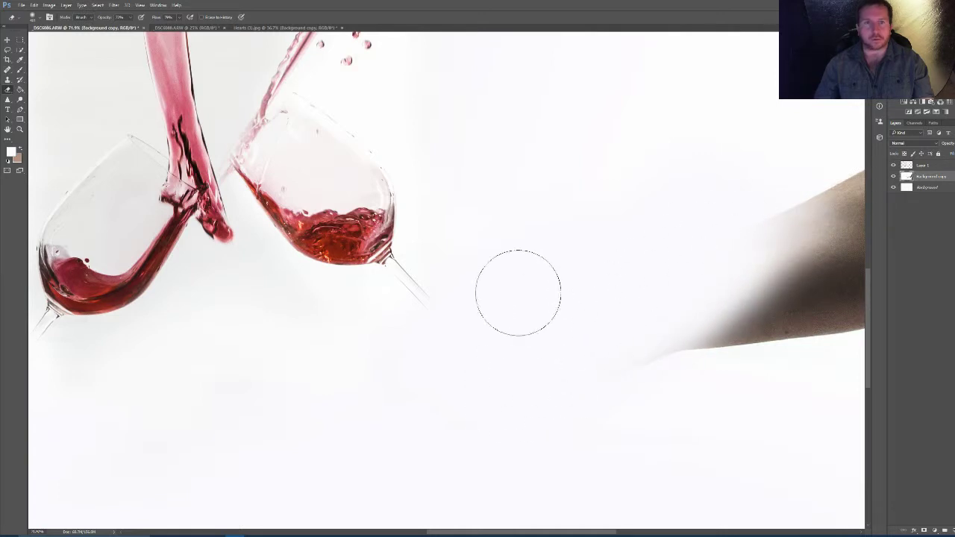
{"action": "scroll", "coordinate": [497, 308], "scroll_direction": "down", "scroll_amount": 6}
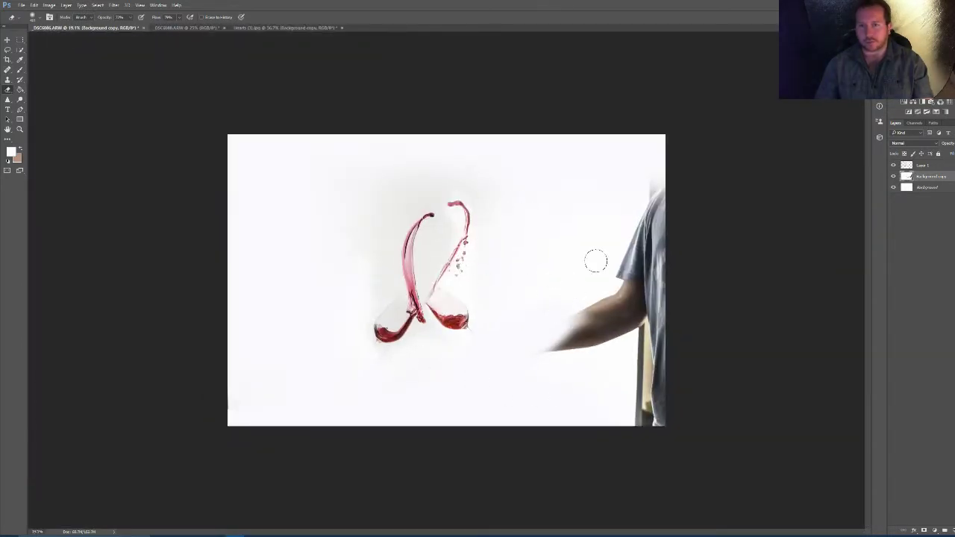
{"action": "mouse_move", "coordinate": [594, 260]}
{"action": "left_mouse_down"}
{"action": "mouse_move", "coordinate": [616, 280]}
{"action": "mouse_move", "coordinate": [667, 261]}
{"action": "left_mouse_up"}
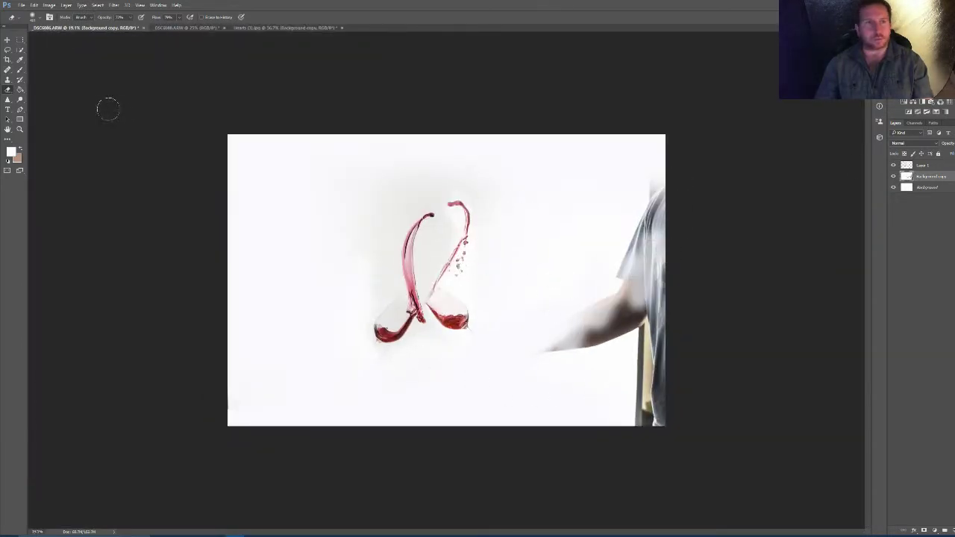
Step: Paint over the right man's remaining arm and body on the Background copy layer with a large soft white brush
{"action": "left_click", "coordinate": [20, 70]}
{"action": "right_click", "coordinate": [535, 252]}
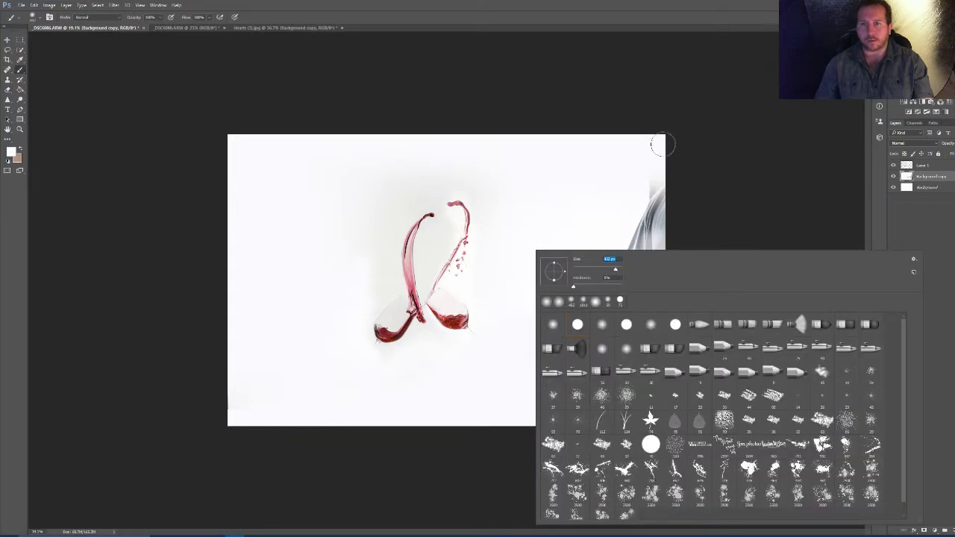
{"action": "mouse_move", "coordinate": [662, 145]}
{"action": "left_mouse_down"}
{"action": "mouse_move", "coordinate": [666, 341]}
{"action": "mouse_move", "coordinate": [659, 237]}
{"action": "mouse_move", "coordinate": [661, 358]}
{"action": "mouse_move", "coordinate": [666, 268]}
{"action": "mouse_move", "coordinate": [656, 271]}
{"action": "mouse_move", "coordinate": [660, 291]}
{"action": "mouse_move", "coordinate": [626, 408]}
{"action": "mouse_move", "coordinate": [646, 211]}
{"action": "mouse_move", "coordinate": [638, 198]}
{"action": "mouse_move", "coordinate": [620, 412]}
{"action": "mouse_move", "coordinate": [595, 211]}
{"action": "mouse_move", "coordinate": [582, 263]}
{"action": "mouse_move", "coordinate": [554, 233]}
{"action": "left_mouse_up"}
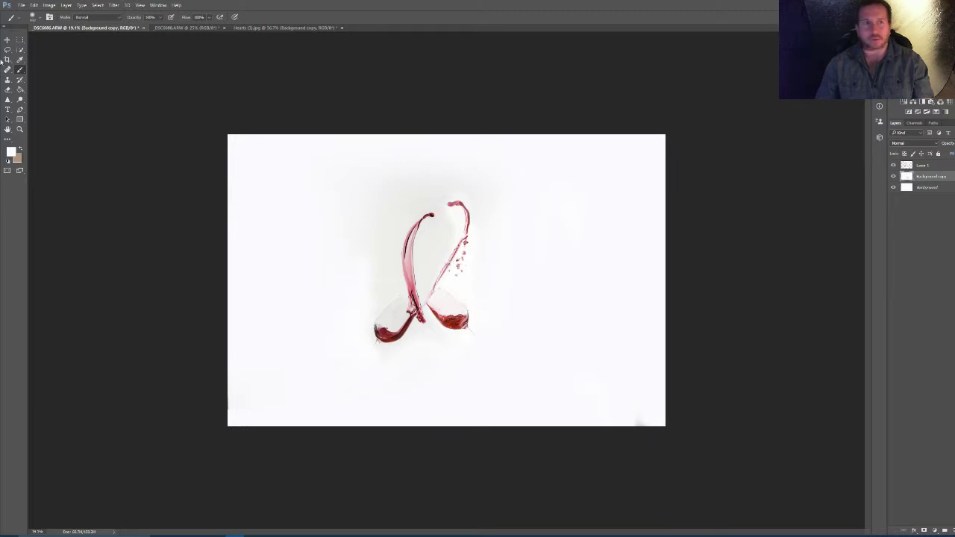
Step: Apply Auto Tone to the Background copy layer and Auto Contrast to Layer 1
{"action": "left_click", "coordinate": [51, 6]}
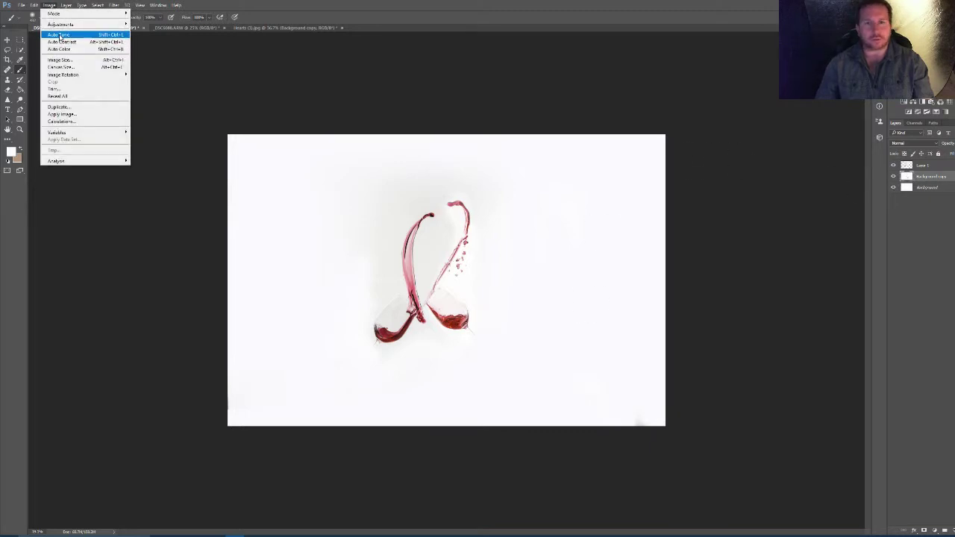
{"action": "left_click", "coordinate": [60, 34]}
{"action": "key", "text": "ctrl+0"}
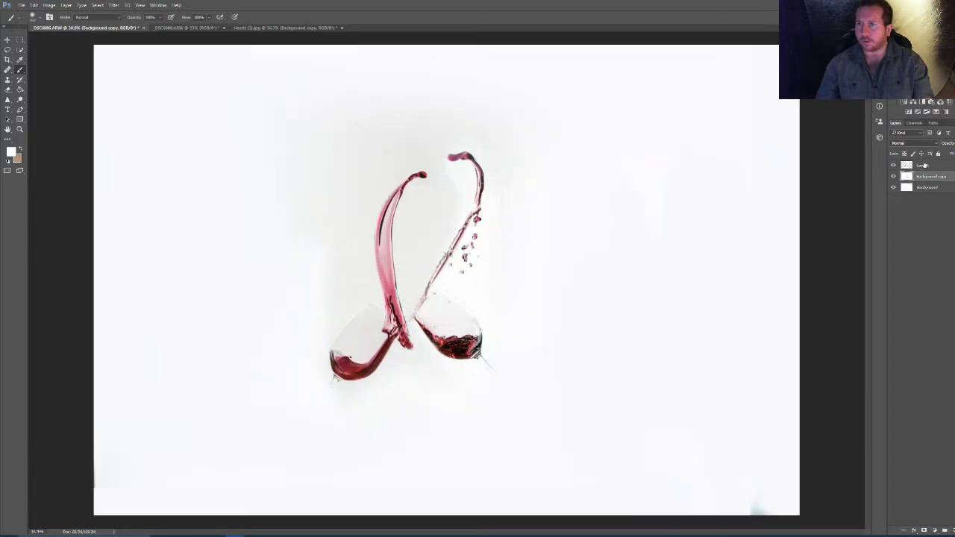
{"action": "left_click", "coordinate": [923, 165]}
{"action": "left_click", "coordinate": [49, 5]}
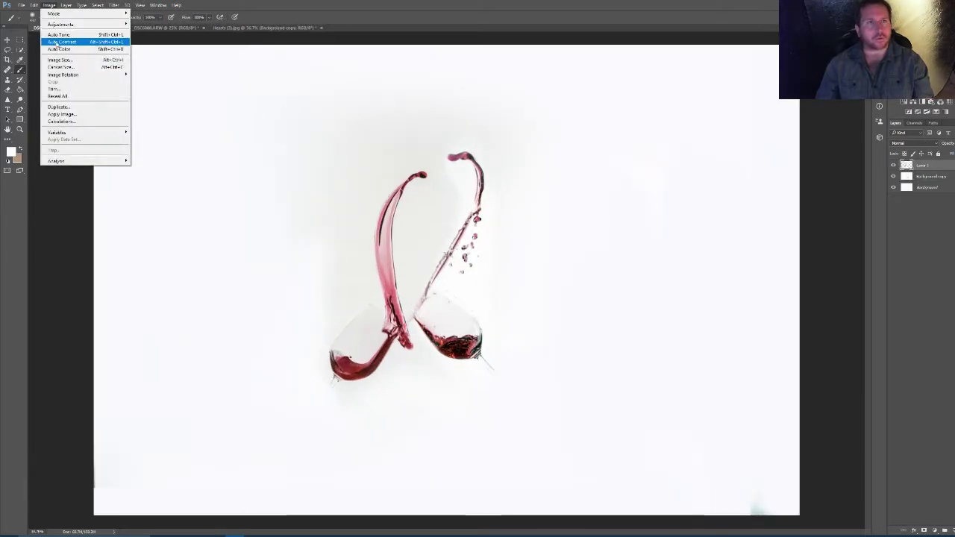
{"action": "left_click", "coordinate": [60, 41]}
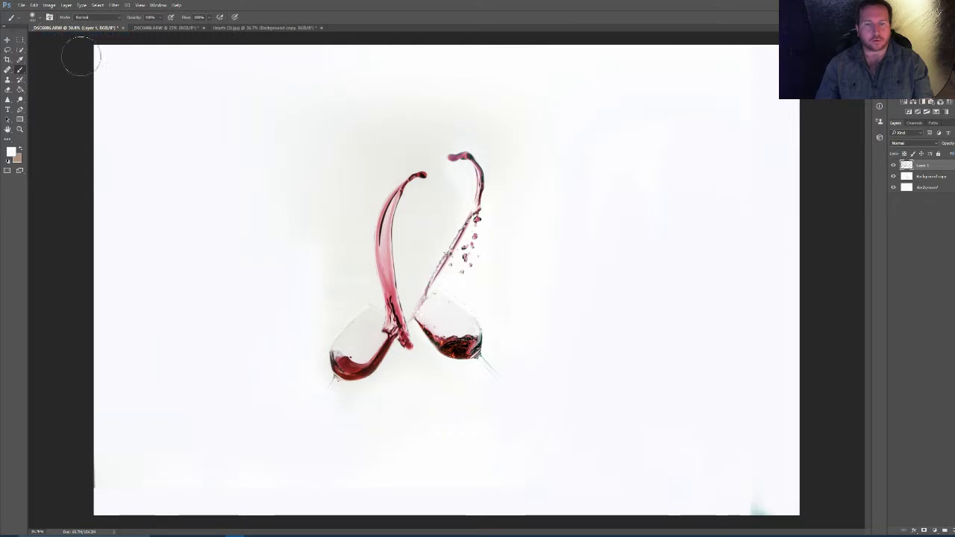
Step: Move Layer 1 toward the right glass and slightly up, and hide the Background copy and Background layers
{"action": "left_click", "coordinate": [7, 39]}
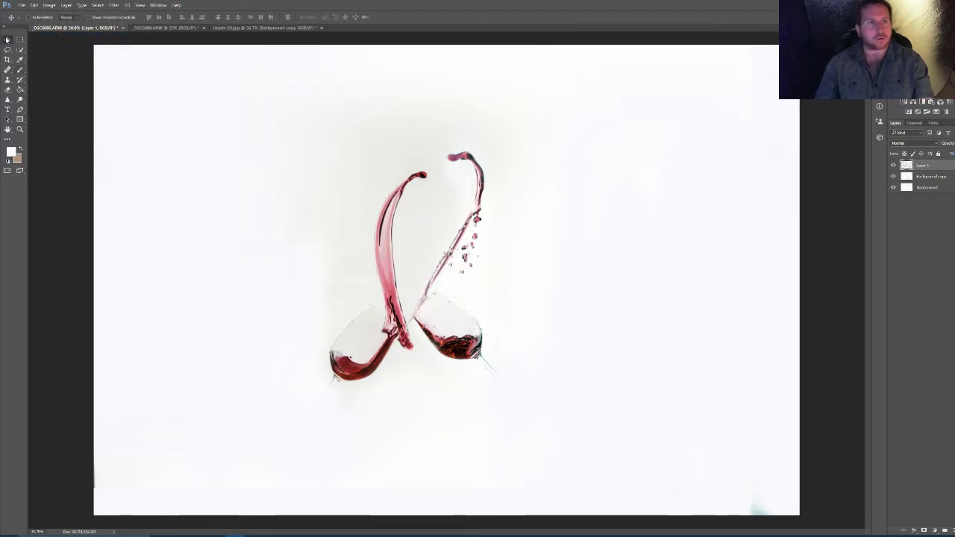
{"action": "left_click_drag", "start_coordinate": [350, 266], "coordinate": [402, 256]}
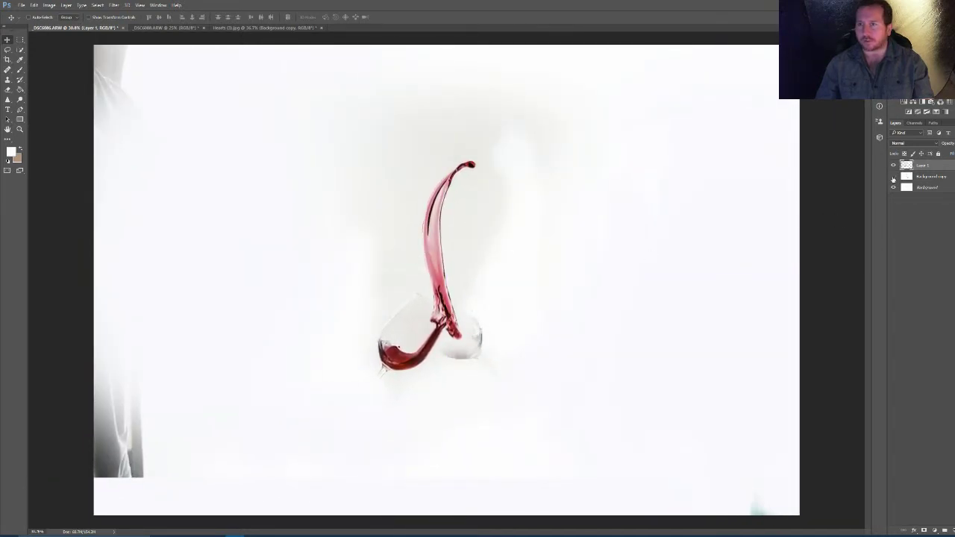
{"action": "left_click_drag", "start_coordinate": [892, 177], "coordinate": [893, 188]}
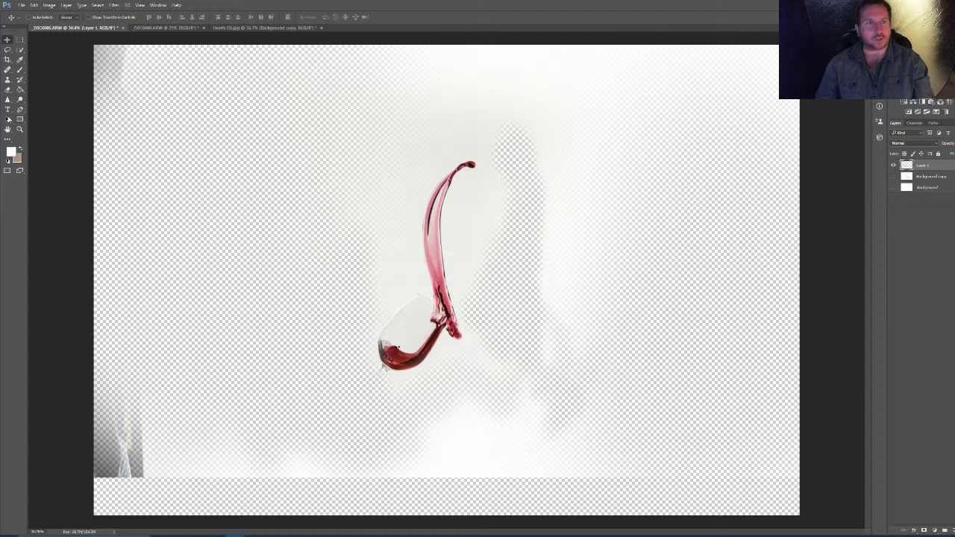
Step: Erase the grey haze around the glass and splash on Layer 1 with the Eraser at a higher opacity
{"action": "left_click", "coordinate": [7, 91]}
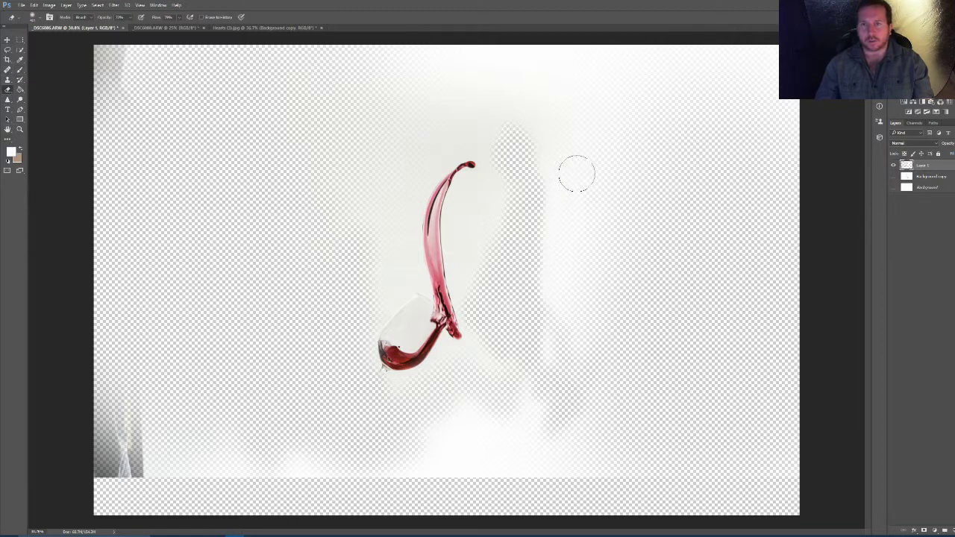
{"action": "mouse_move", "coordinate": [575, 173]}
{"action": "left_mouse_down"}
{"action": "mouse_move", "coordinate": [563, 309]}
{"action": "mouse_move", "coordinate": [559, 260]}
{"action": "mouse_move", "coordinate": [591, 245]}
{"action": "mouse_move", "coordinate": [581, 431]}
{"action": "mouse_move", "coordinate": [591, 419]}
{"action": "mouse_move", "coordinate": [623, 452]}
{"action": "mouse_move", "coordinate": [608, 487]}
{"action": "mouse_move", "coordinate": [412, 482]}
{"action": "mouse_move", "coordinate": [527, 405]}
{"action": "mouse_move", "coordinate": [472, 414]}
{"action": "mouse_move", "coordinate": [460, 435]}
{"action": "mouse_move", "coordinate": [480, 404]}
{"action": "mouse_move", "coordinate": [452, 401]}
{"action": "mouse_move", "coordinate": [364, 484]}
{"action": "mouse_move", "coordinate": [500, 470]}
{"action": "mouse_move", "coordinate": [179, 467]}
{"action": "left_mouse_up"}
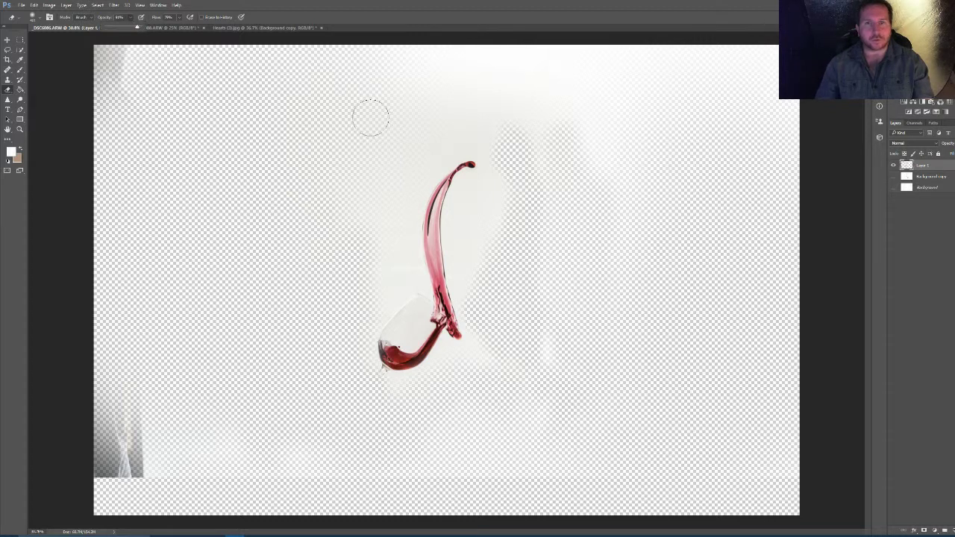
{"action": "mouse_move", "coordinate": [370, 117]}
{"action": "left_mouse_down"}
{"action": "mouse_move", "coordinate": [390, 95]}
{"action": "mouse_move", "coordinate": [506, 81]}
{"action": "mouse_move", "coordinate": [373, 102]}
{"action": "mouse_move", "coordinate": [575, 81]}
{"action": "mouse_move", "coordinate": [564, 82]}
{"action": "mouse_move", "coordinate": [636, 87]}
{"action": "mouse_move", "coordinate": [570, 117]}
{"action": "left_mouse_up"}
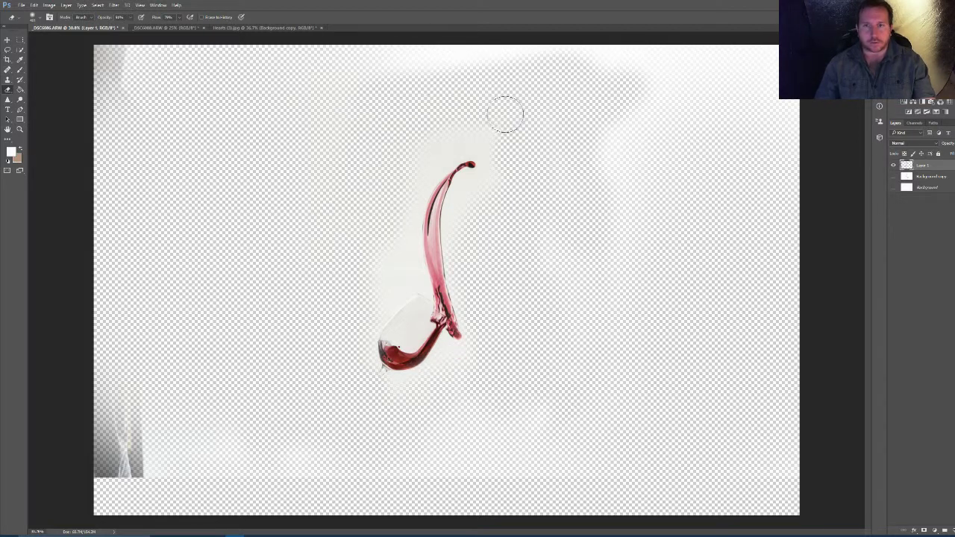
Step: Select the splash and left glass on Layer 1 with Quick Selection, including the bowl's outer rim and the lower drip
{"action": "left_click", "coordinate": [20, 50]}
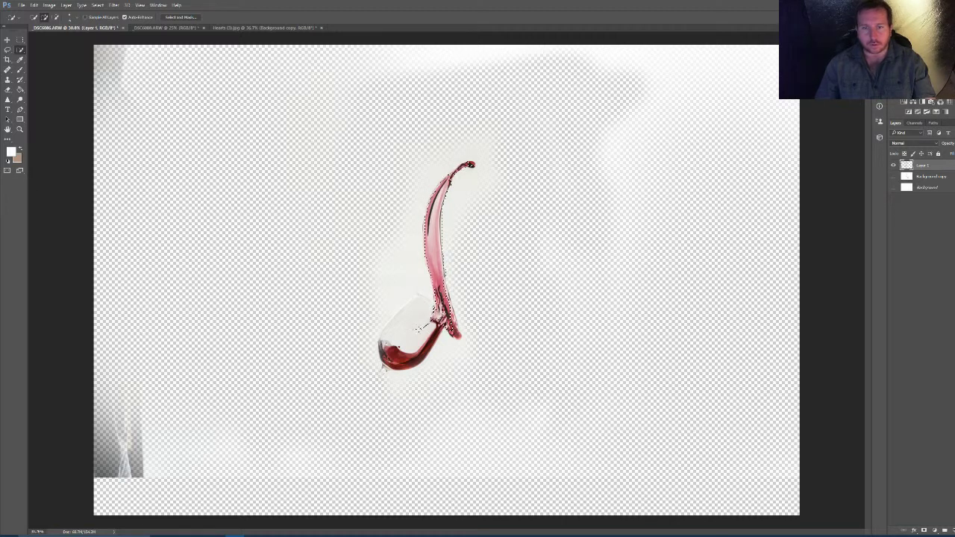
{"action": "left_click_drag", "start_coordinate": [421, 325], "coordinate": [405, 319]}
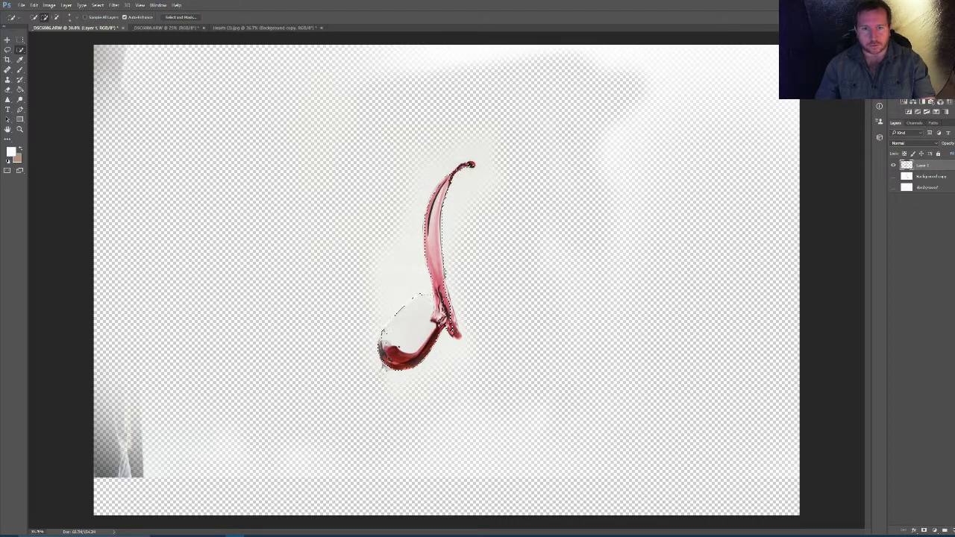
{"action": "scroll", "coordinate": [446, 284], "scroll_direction": "up", "scroll_amount": 10}
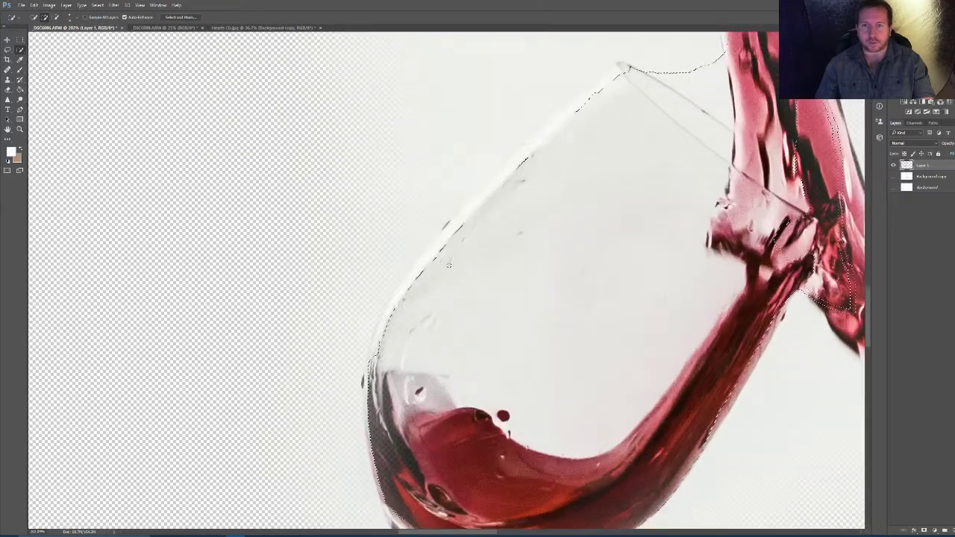
{"action": "left_click_drag", "start_coordinate": [448, 264], "coordinate": [607, 79]}
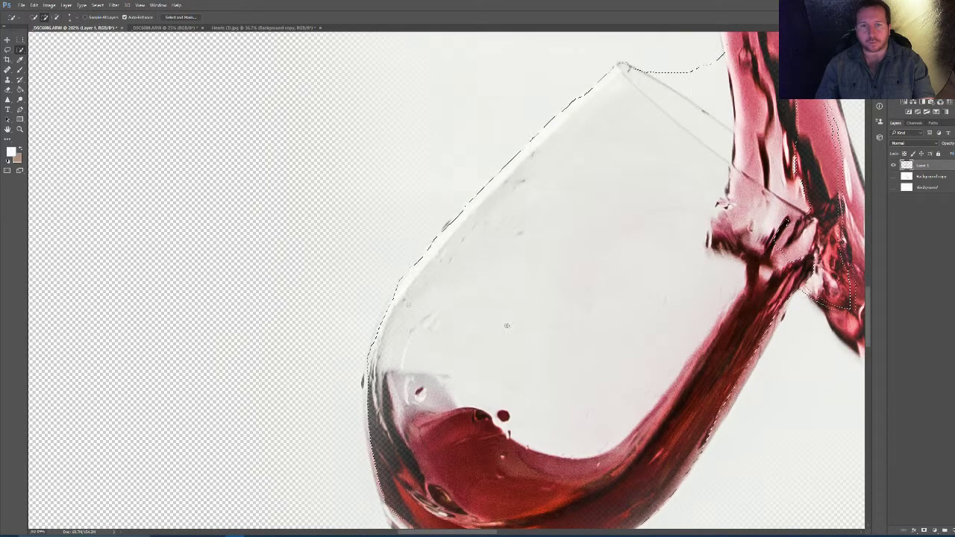
{"action": "scroll", "coordinate": [507, 326], "scroll_direction": "down", "scroll_amount": 10}
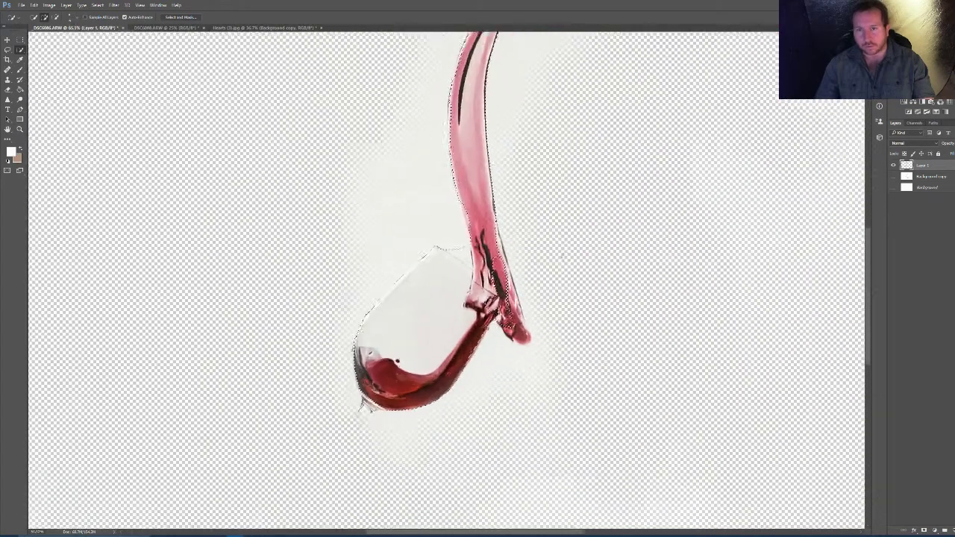
{"action": "scroll", "coordinate": [560, 255], "scroll_direction": "up", "scroll_amount": 3}
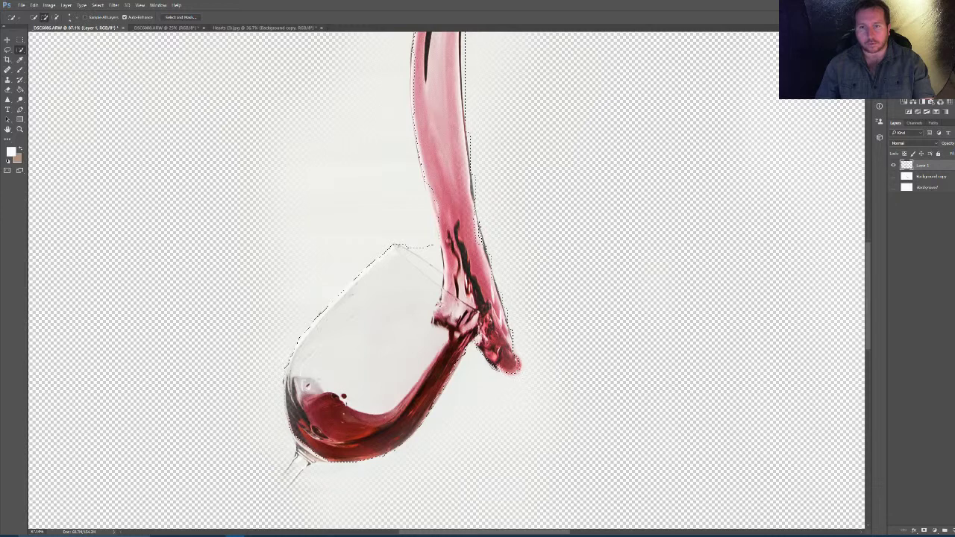
{"action": "scroll", "coordinate": [458, 218], "scroll_direction": "down", "scroll_amount": 5}
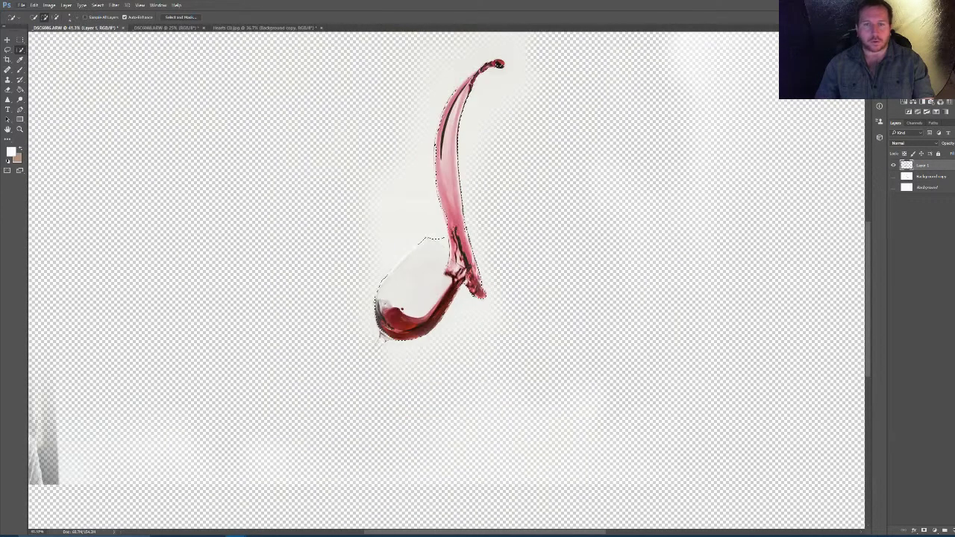
Step: Refine the selection around the splash's upper tip and along its outer edges so the whole stream is included
{"action": "scroll", "coordinate": [463, 212], "scroll_direction": "up", "scroll_amount": 6}
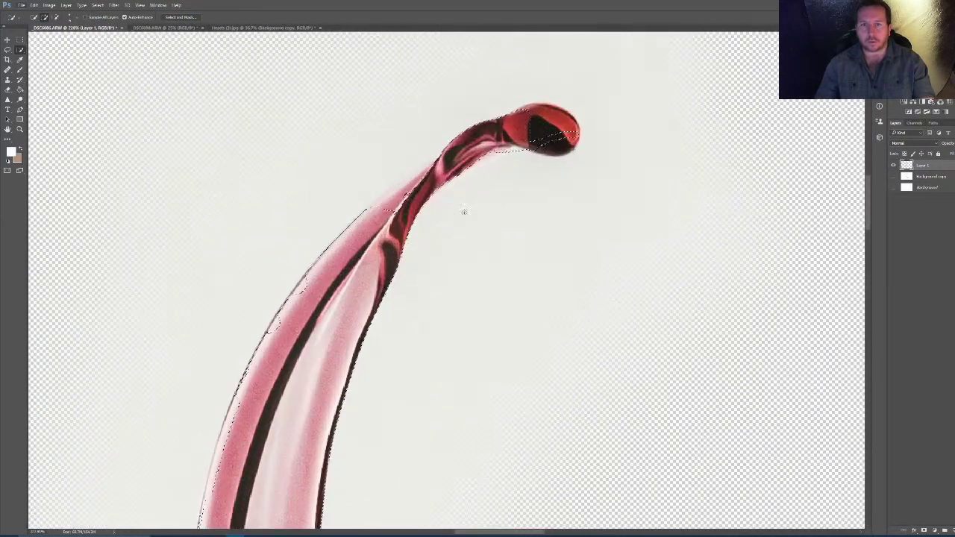
{"action": "mouse_move", "coordinate": [463, 212]}
{"action": "left_mouse_down"}
{"action": "mouse_move", "coordinate": [531, 124]}
{"action": "mouse_move", "coordinate": [430, 173]}
{"action": "mouse_move", "coordinate": [461, 172]}
{"action": "left_mouse_up"}
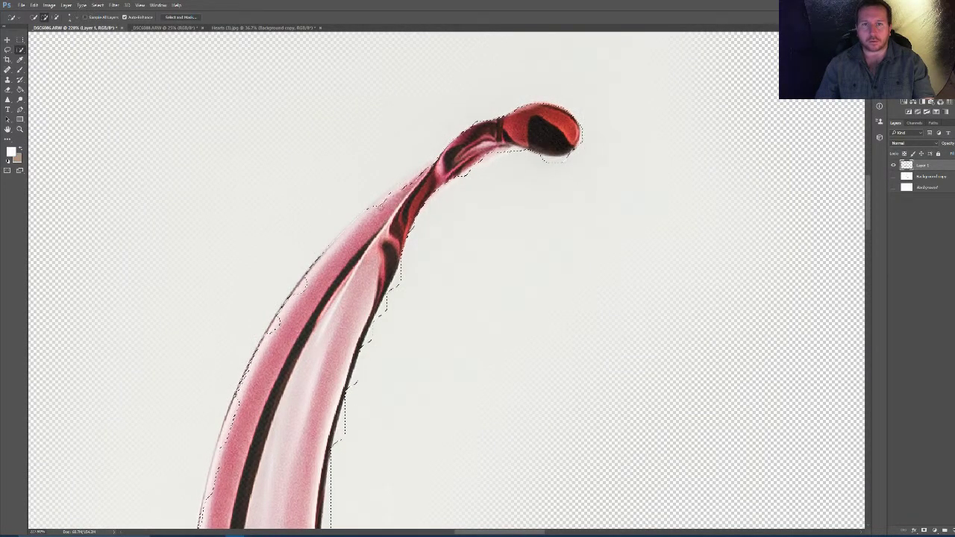
{"action": "left_click_drag", "start_coordinate": [383, 202], "coordinate": [409, 181]}
{"action": "scroll", "coordinate": [431, 287], "scroll_direction": "down", "scroll_amount": 8}
{"action": "scroll", "coordinate": [421, 319], "scroll_direction": "up", "scroll_amount": 3}
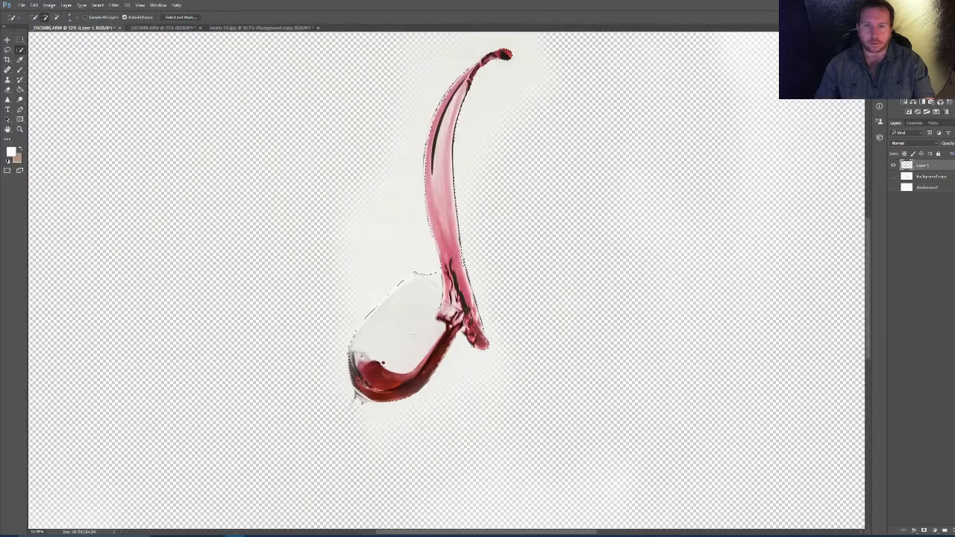
{"action": "scroll", "coordinate": [435, 237], "scroll_direction": "up", "scroll_amount": 3}
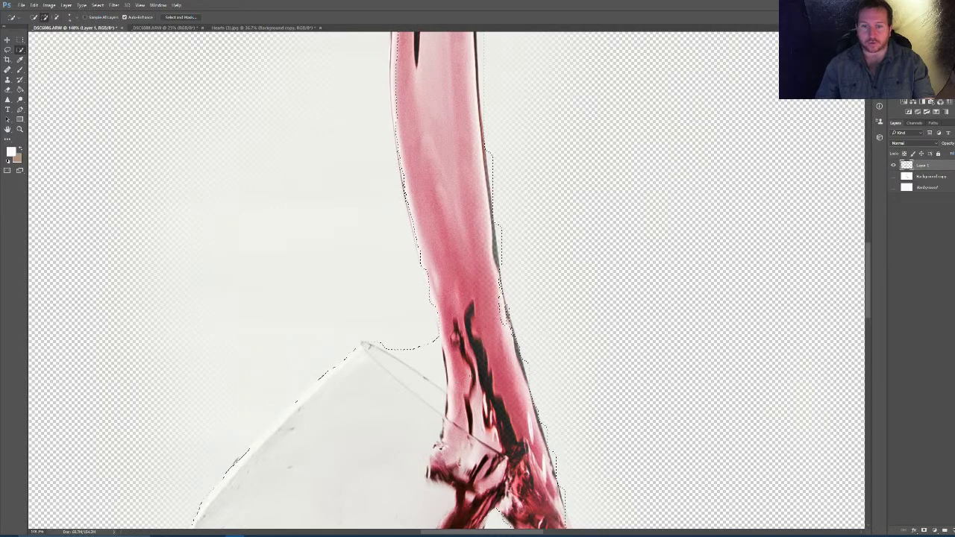
{"action": "scroll", "coordinate": [422, 294], "scroll_direction": "down", "scroll_amount": 6}
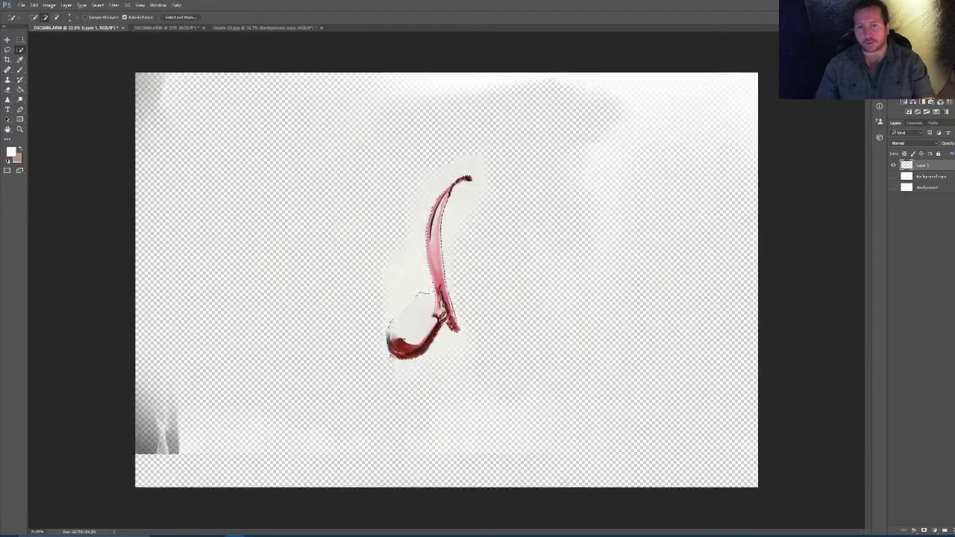
Step: Invert the selection and erase the pale halo surrounding the glass and splash on Layer 1
{"action": "scroll", "coordinate": [440, 269], "scroll_direction": "up", "scroll_amount": 2}
{"action": "right_click", "coordinate": [442, 262]}
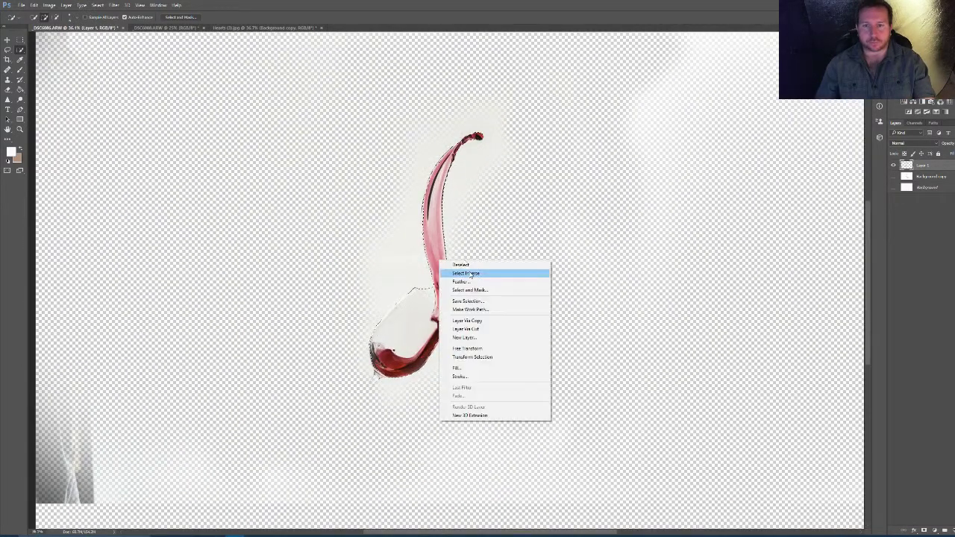
{"action": "left_click", "coordinate": [470, 274]}
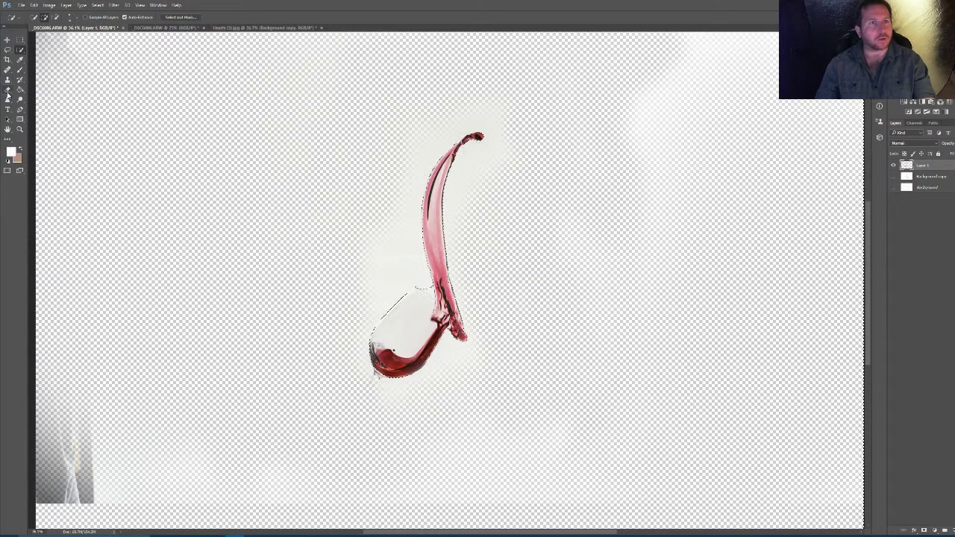
{"action": "left_click", "coordinate": [8, 90]}
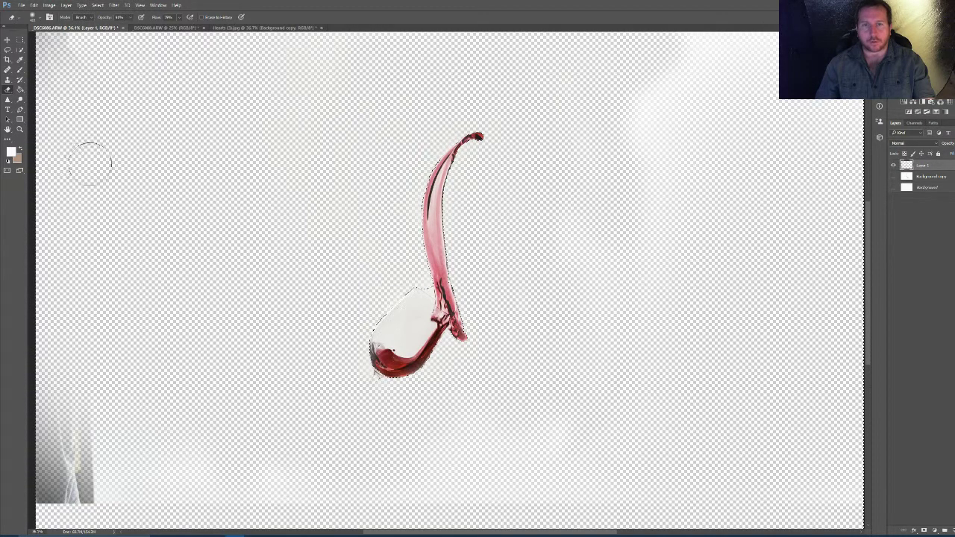
Step: Enlarge the Eraser brush and erase the remaining grey patches along the outer edges and corners of Layer 1
{"action": "key", "text": "ctrl+minus"}
{"action": "key", "text": "ctrl+minus"}
{"action": "key", "text": "ctrl+minus"}
{"action": "key", "text": "ctrl+minus"}
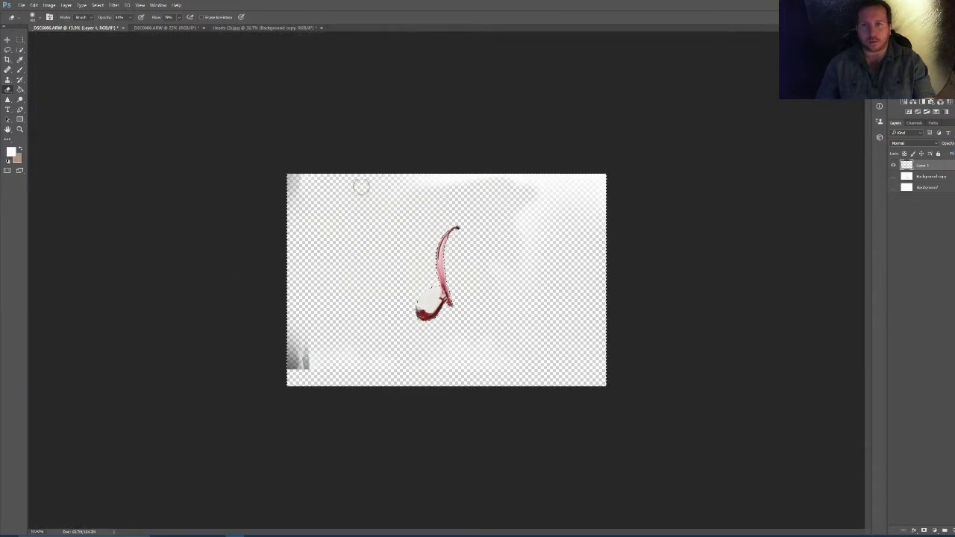
{"action": "right_click", "coordinate": [467, 209]}
{"action": "left_click_drag", "start_coordinate": [546, 224], "coordinate": [548, 224]}
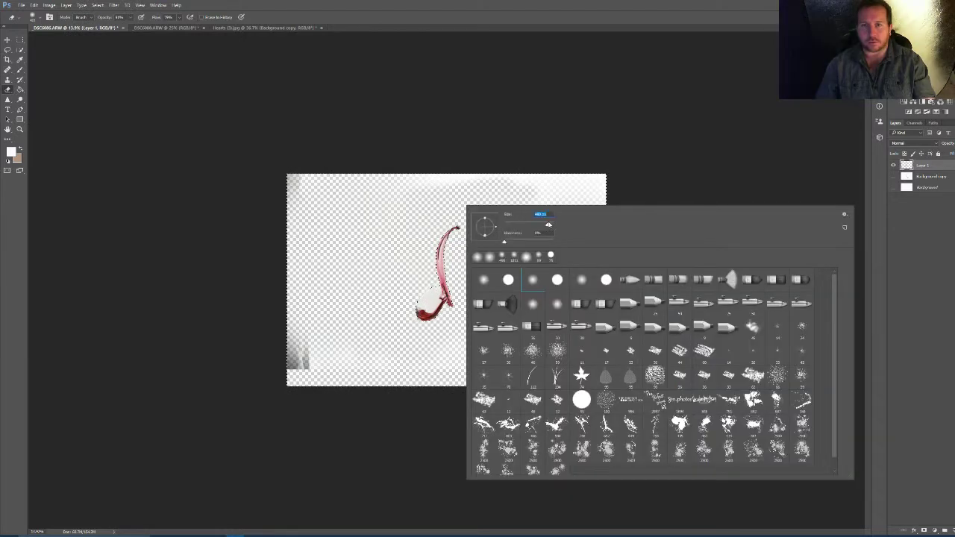
{"action": "key", "text": "Return"}
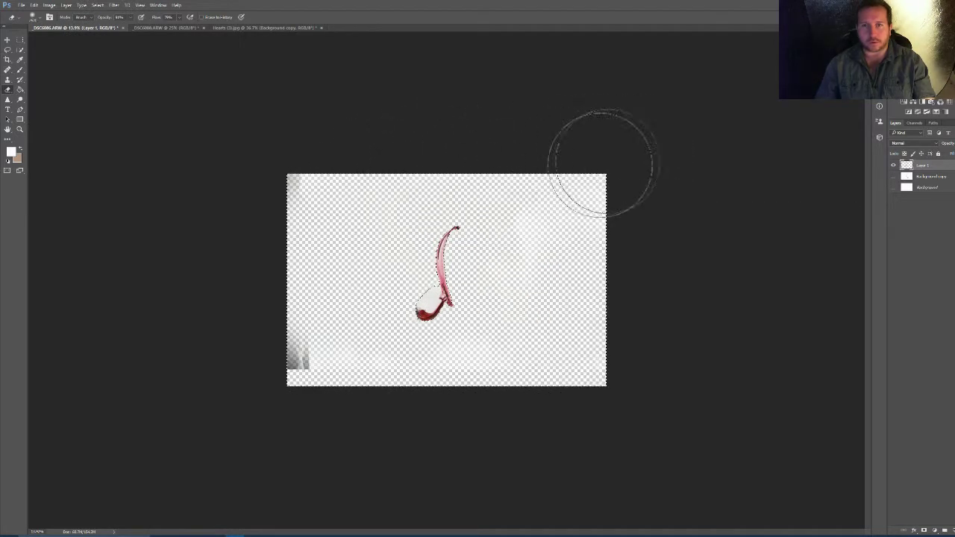
{"action": "mouse_move", "coordinate": [260, 281]}
{"action": "left_mouse_down"}
{"action": "mouse_move", "coordinate": [306, 276]}
{"action": "mouse_move", "coordinate": [320, 342]}
{"action": "mouse_move", "coordinate": [314, 187]}
{"action": "left_mouse_up"}
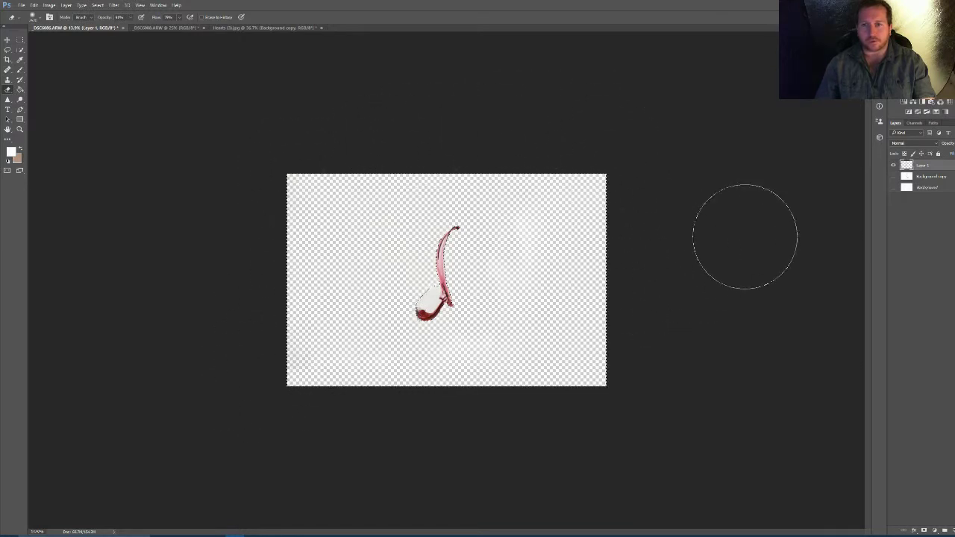
Step: Show and activate the Background copy layer, hide Layer 1, and clear the existing selection
{"action": "left_click", "coordinate": [894, 176]}
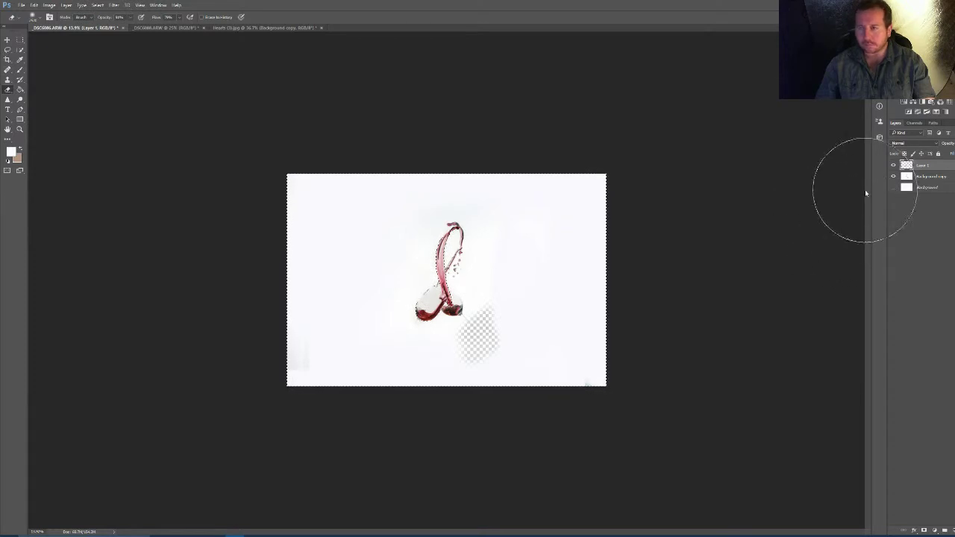
{"action": "left_click", "coordinate": [919, 176]}
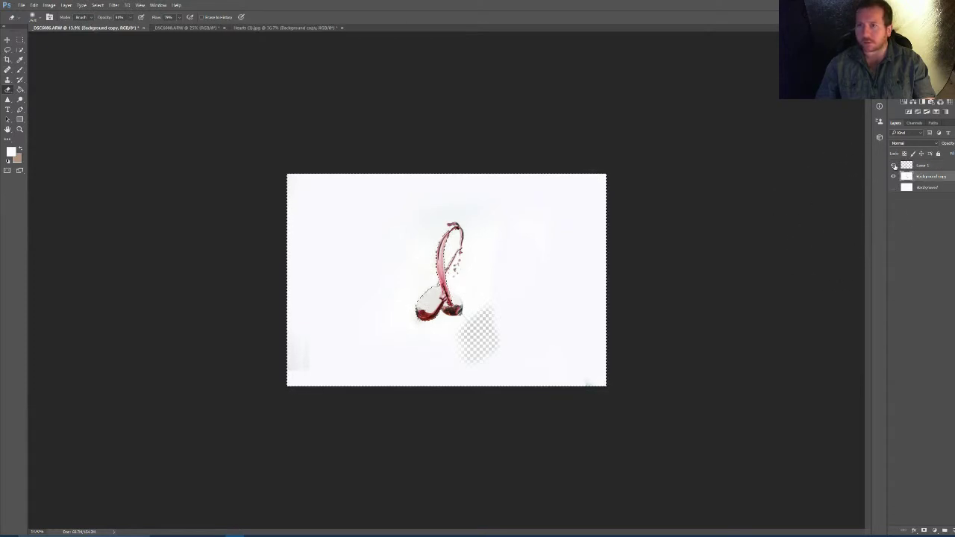
{"action": "mouse_move", "coordinate": [639, 224]}
{"action": "left_mouse_down"}
{"action": "mouse_move", "coordinate": [465, 288]}
{"action": "mouse_move", "coordinate": [393, 262]}
{"action": "left_mouse_up"}
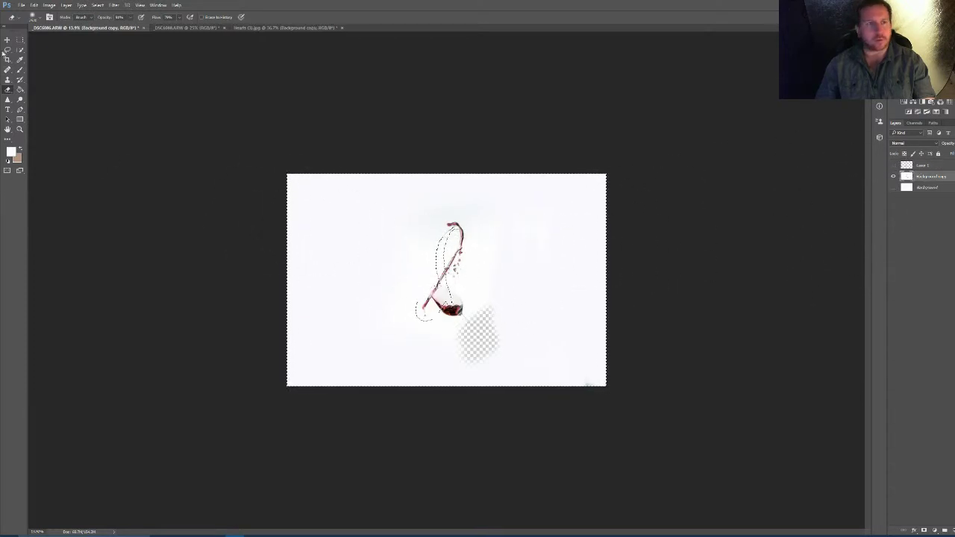
{"action": "left_click", "coordinate": [20, 50]}
{"action": "right_click", "coordinate": [435, 277]}
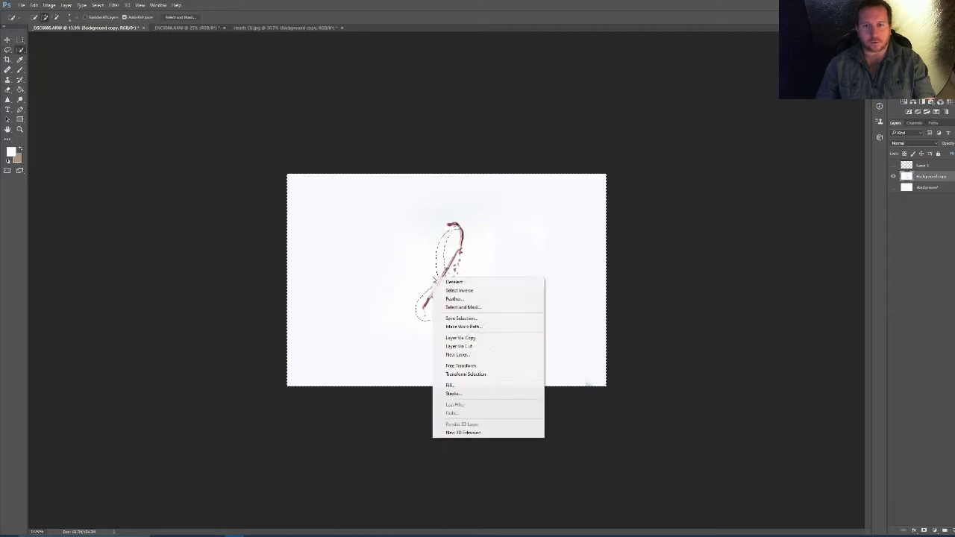
{"action": "left_click", "coordinate": [457, 281]}
Step: Select the wine stream and the glass bowl on Background copy with Quick Selection, including the bowl's pale upper edge
{"action": "scroll", "coordinate": [464, 322], "scroll_direction": "up", "scroll_amount": 1}
{"action": "scroll", "coordinate": [464, 323], "scroll_direction": "up", "scroll_amount": 4}
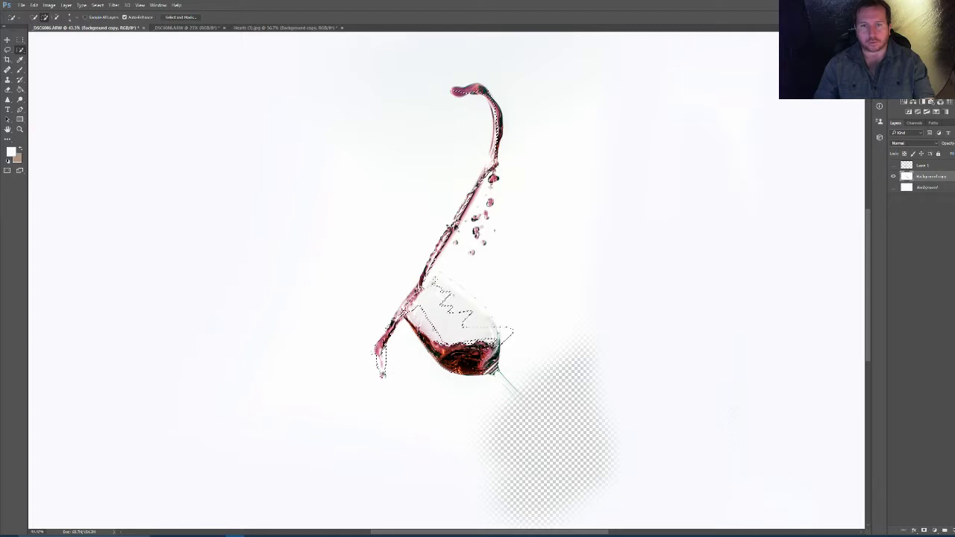
{"action": "left_click_drag", "start_coordinate": [433, 280], "coordinate": [447, 316]}
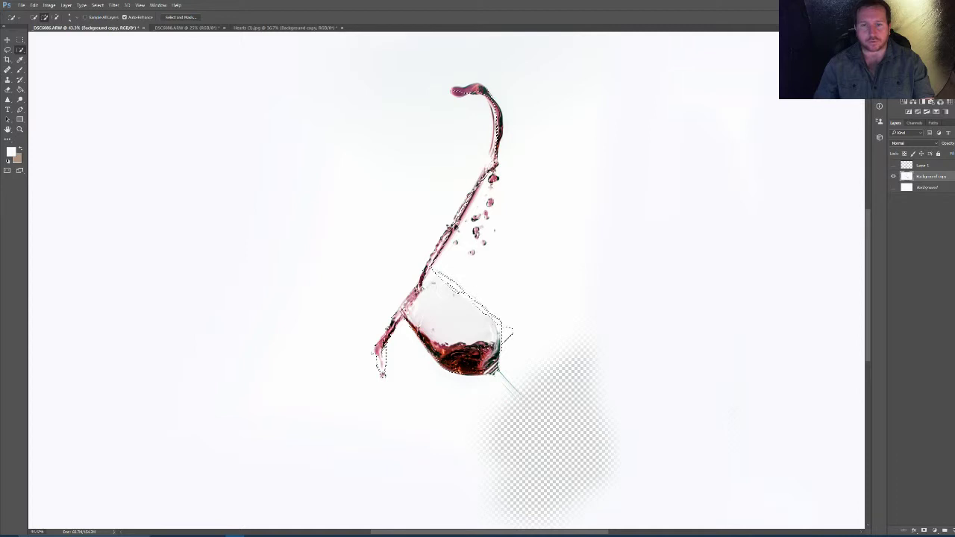
{"action": "left_click_drag", "start_coordinate": [434, 279], "coordinate": [455, 292]}
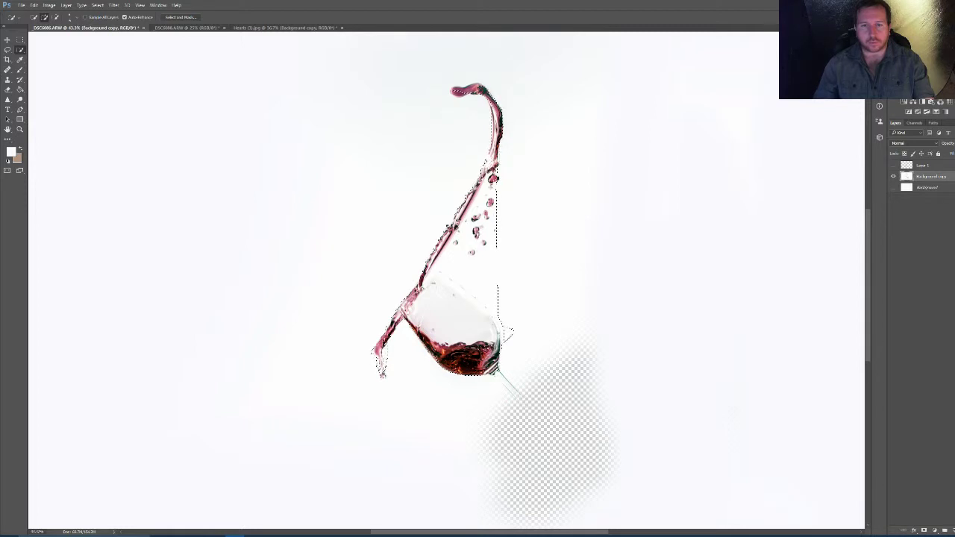
Step: Refine the selection around the falling droplets beside the stream and along the splash's curved upper end
{"action": "scroll", "coordinate": [507, 332], "scroll_direction": "up", "scroll_amount": 4}
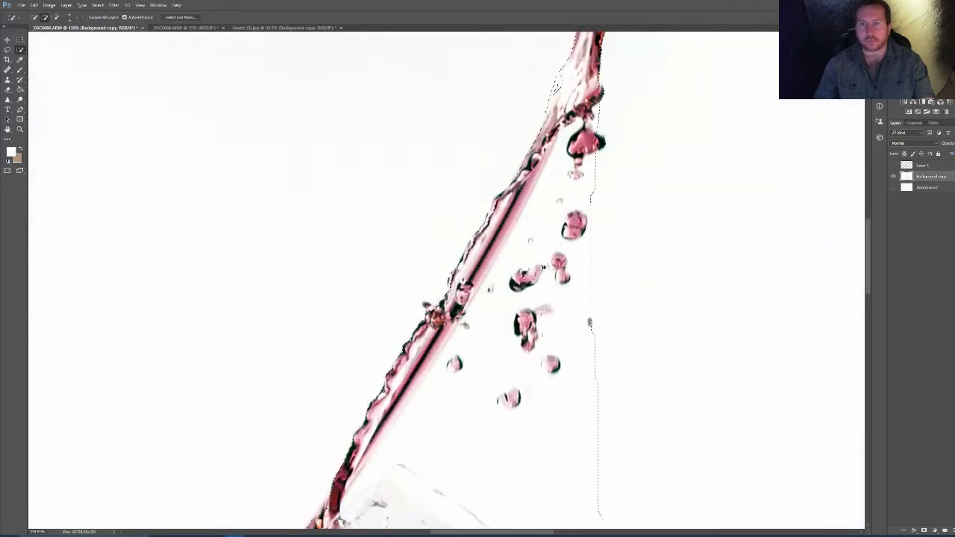
{"action": "mouse_move", "coordinate": [543, 267]}
{"action": "left_mouse_down"}
{"action": "mouse_move", "coordinate": [486, 280]}
{"action": "mouse_move", "coordinate": [470, 343]}
{"action": "left_mouse_up"}
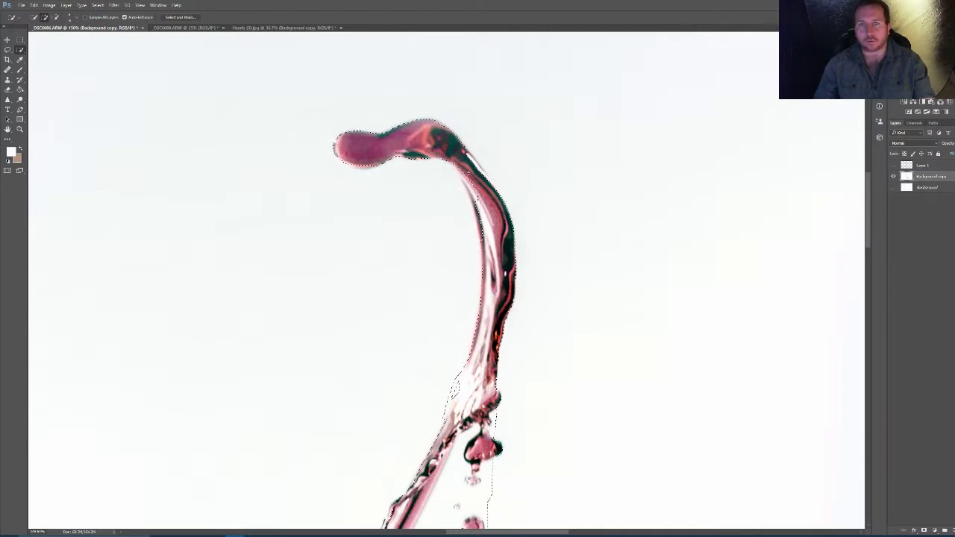
{"action": "left_click_drag", "start_coordinate": [471, 195], "coordinate": [469, 210]}
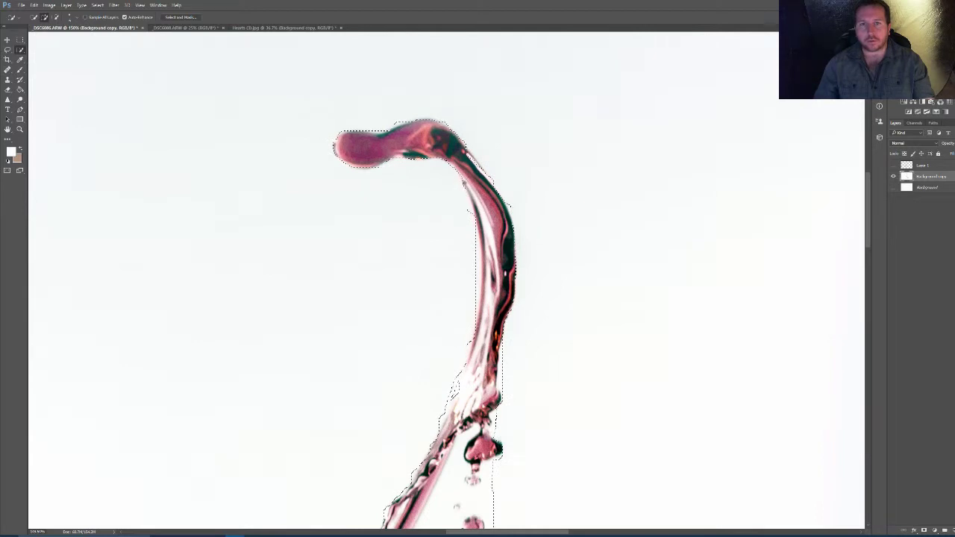
Step: Refine the selection around the lower drip and the edges of the glass bowl on Background copy
{"action": "scroll", "coordinate": [474, 275], "scroll_direction": "down", "scroll_amount": 5}
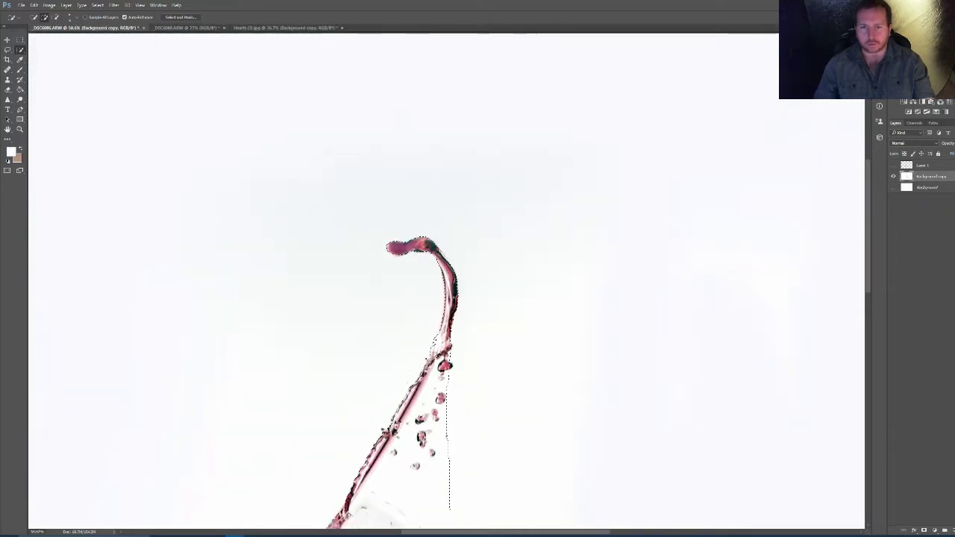
{"action": "scroll", "coordinate": [382, 414], "scroll_direction": "down", "scroll_amount": 5}
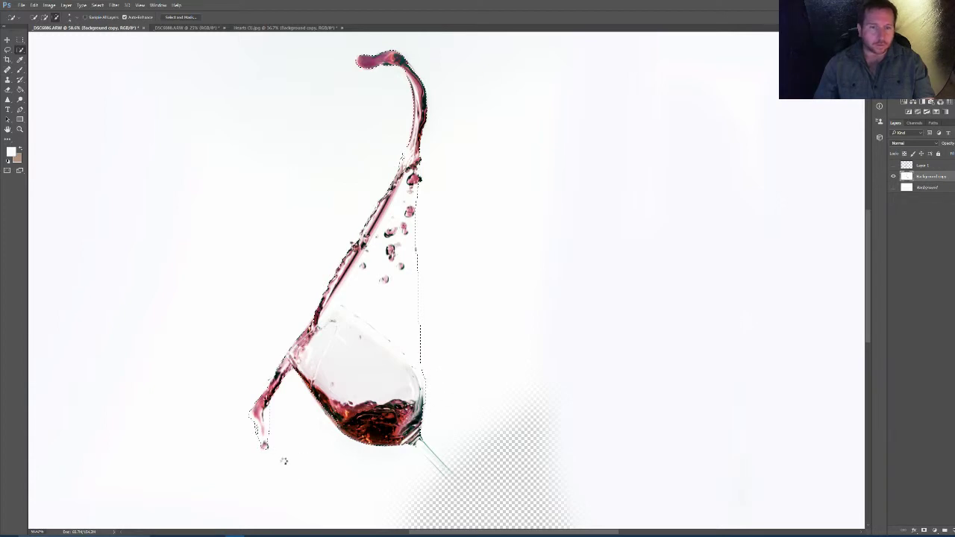
{"action": "left_click_drag", "start_coordinate": [283, 461], "coordinate": [719, 266]}
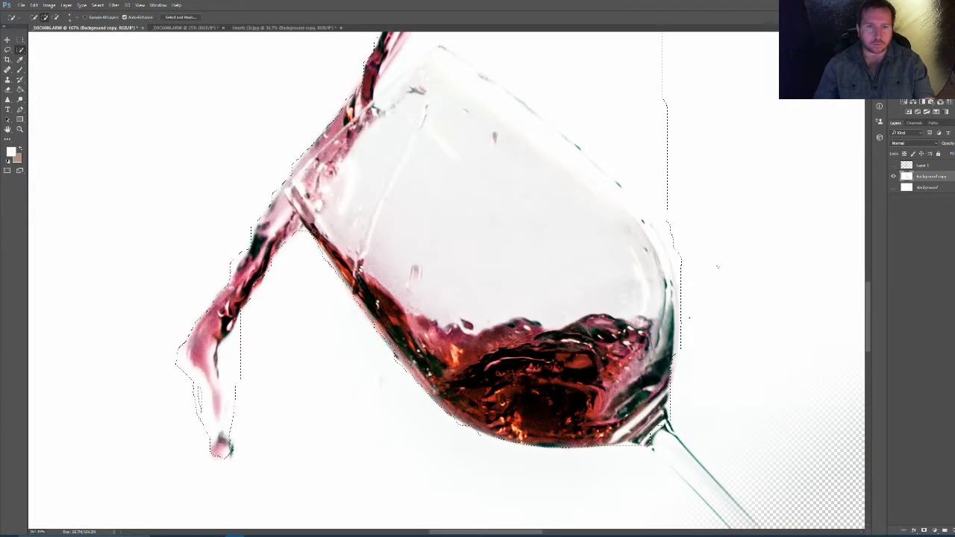
{"action": "mouse_move", "coordinate": [403, 233]}
{"action": "left_mouse_down"}
{"action": "mouse_move", "coordinate": [389, 196]}
{"action": "mouse_move", "coordinate": [398, 199]}
{"action": "left_mouse_up"}
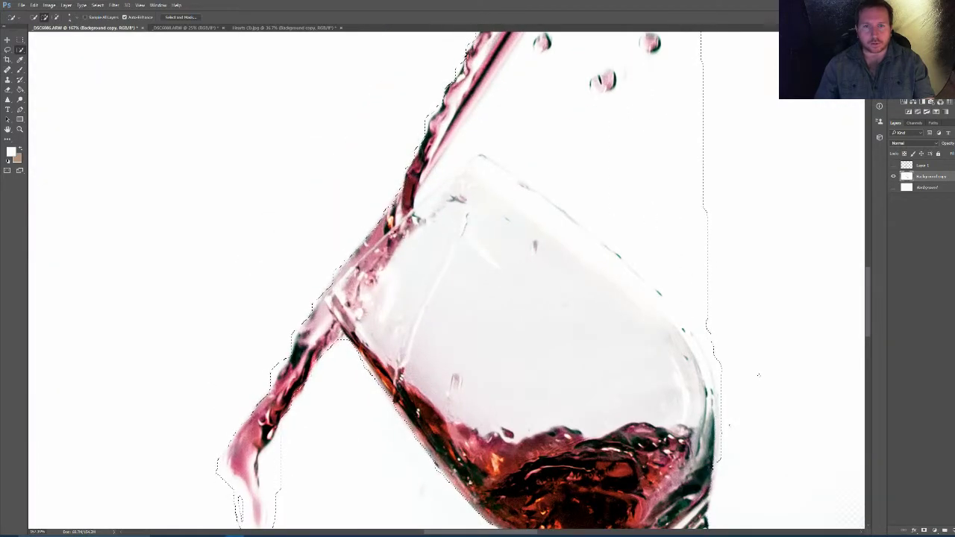
Step: Invert the selection and erase the white background around the glass and splash on Background copy
{"action": "scroll", "coordinate": [388, 277], "scroll_direction": "down", "scroll_amount": 5}
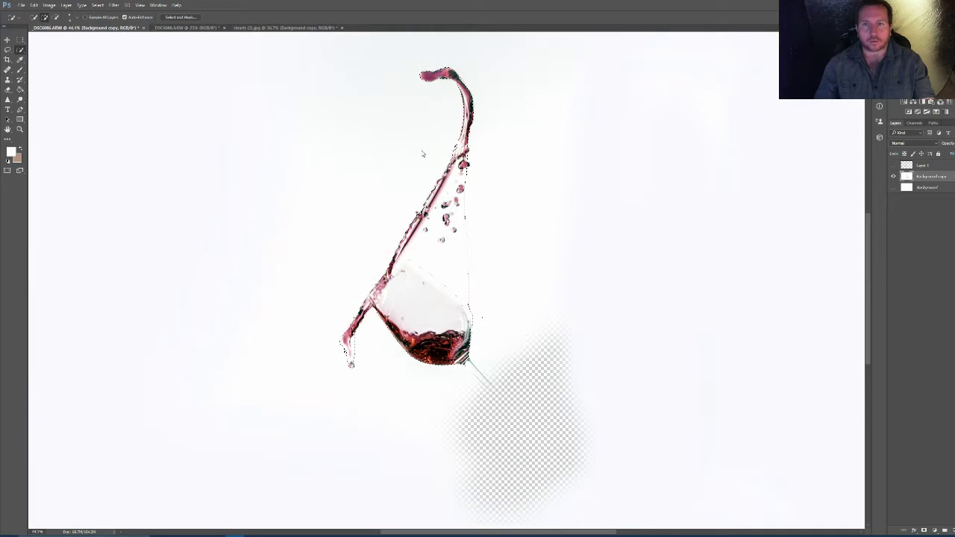
{"action": "right_click", "coordinate": [422, 154]}
{"action": "left_click", "coordinate": [441, 170]}
{"action": "scroll", "coordinate": [441, 170], "scroll_direction": "down", "scroll_amount": 2}
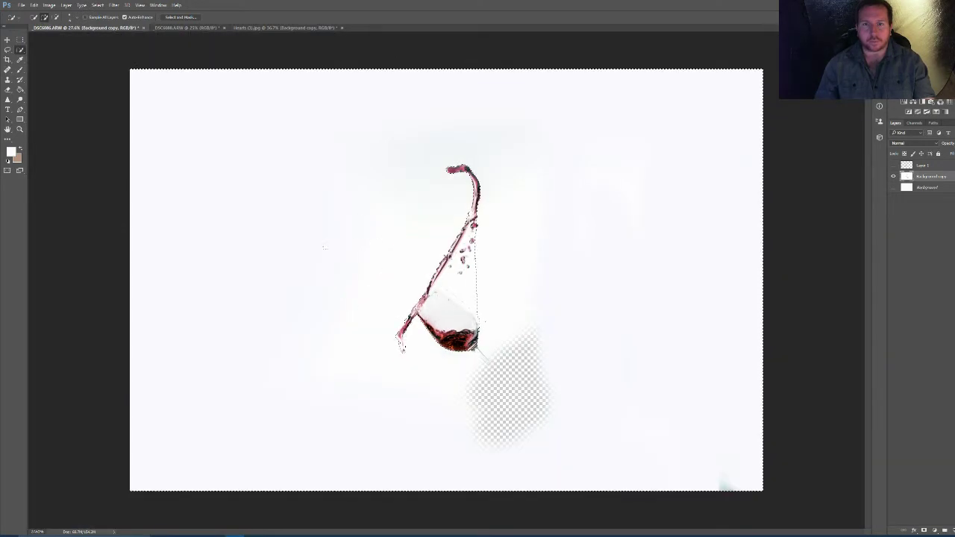
{"action": "left_click", "coordinate": [8, 89]}
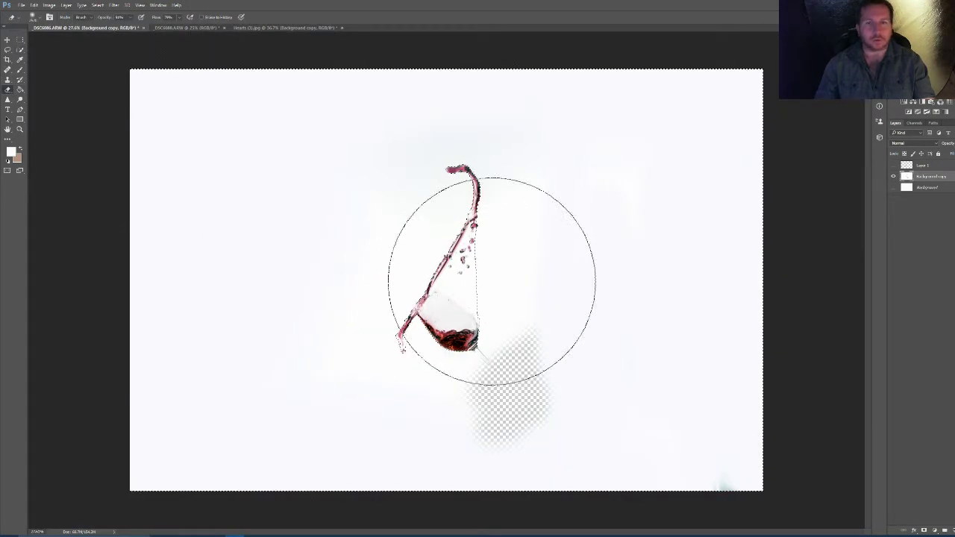
{"action": "mouse_move", "coordinate": [646, 315]}
{"action": "left_mouse_down"}
{"action": "mouse_move", "coordinate": [686, 395]}
{"action": "mouse_move", "coordinate": [701, 186]}
{"action": "mouse_move", "coordinate": [708, 435]}
{"action": "mouse_move", "coordinate": [708, 65]}
{"action": "mouse_move", "coordinate": [722, 64]}
{"action": "mouse_move", "coordinate": [725, 108]}
{"action": "mouse_move", "coordinate": [676, 123]}
{"action": "mouse_move", "coordinate": [660, 148]}
{"action": "mouse_move", "coordinate": [624, 441]}
{"action": "mouse_move", "coordinate": [629, 405]}
{"action": "mouse_move", "coordinate": [520, 514]}
{"action": "mouse_move", "coordinate": [574, 509]}
{"action": "mouse_move", "coordinate": [370, 505]}
{"action": "mouse_move", "coordinate": [416, 500]}
{"action": "mouse_move", "coordinate": [230, 480]}
{"action": "mouse_move", "coordinate": [312, 491]}
{"action": "mouse_move", "coordinate": [149, 305]}
{"action": "mouse_move", "coordinate": [156, 110]}
{"action": "mouse_move", "coordinate": [180, 289]}
{"action": "mouse_move", "coordinate": [188, 161]}
{"action": "mouse_move", "coordinate": [187, 192]}
{"action": "mouse_move", "coordinate": [364, 109]}
{"action": "mouse_move", "coordinate": [337, 90]}
{"action": "mouse_move", "coordinate": [286, 254]}
{"action": "mouse_move", "coordinate": [321, 212]}
{"action": "mouse_move", "coordinate": [350, 86]}
{"action": "mouse_move", "coordinate": [395, 48]}
{"action": "mouse_move", "coordinate": [555, 28]}
{"action": "mouse_move", "coordinate": [573, 43]}
{"action": "mouse_move", "coordinate": [581, 83]}
{"action": "mouse_move", "coordinate": [580, 251]}
{"action": "mouse_move", "coordinate": [611, 319]}
{"action": "mouse_move", "coordinate": [597, 326]}
{"action": "mouse_move", "coordinate": [596, 360]}
{"action": "mouse_move", "coordinate": [597, 325]}
{"action": "mouse_move", "coordinate": [611, 347]}
{"action": "mouse_move", "coordinate": [536, 459]}
{"action": "mouse_move", "coordinate": [448, 499]}
{"action": "mouse_move", "coordinate": [382, 443]}
{"action": "mouse_move", "coordinate": [382, 419]}
{"action": "mouse_move", "coordinate": [390, 445]}
{"action": "mouse_move", "coordinate": [326, 476]}
{"action": "mouse_move", "coordinate": [264, 279]}
{"action": "left_mouse_up"}
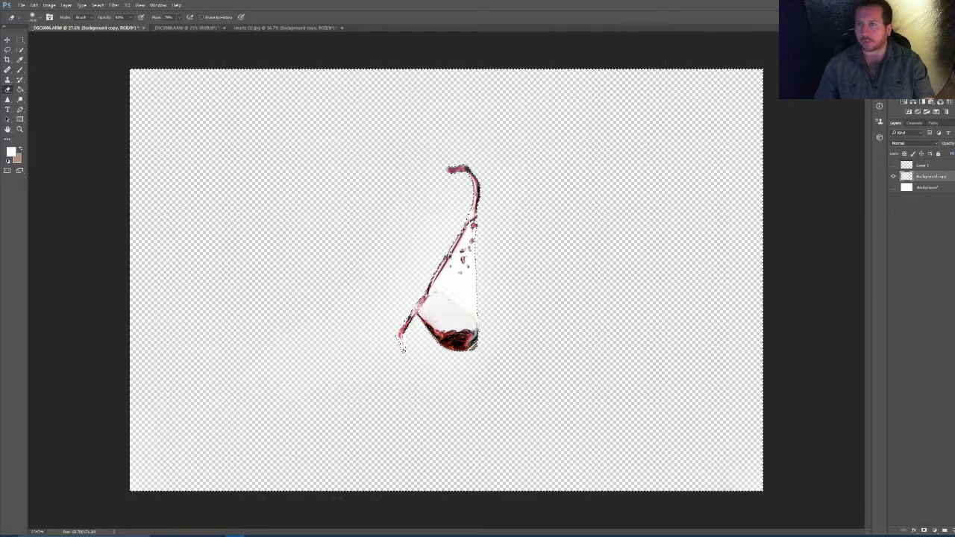
Step: Show Layer 1 again, clear the selection, and move the Background copy glass rightward, clear of the other glass
{"action": "left_click", "coordinate": [893, 165]}
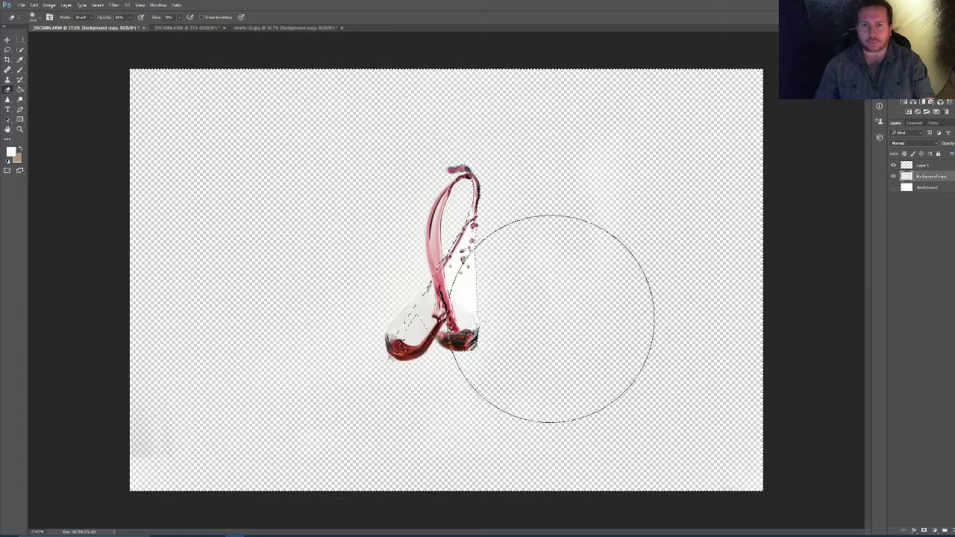
{"action": "left_click", "coordinate": [19, 48]}
{"action": "right_click", "coordinate": [423, 246]}
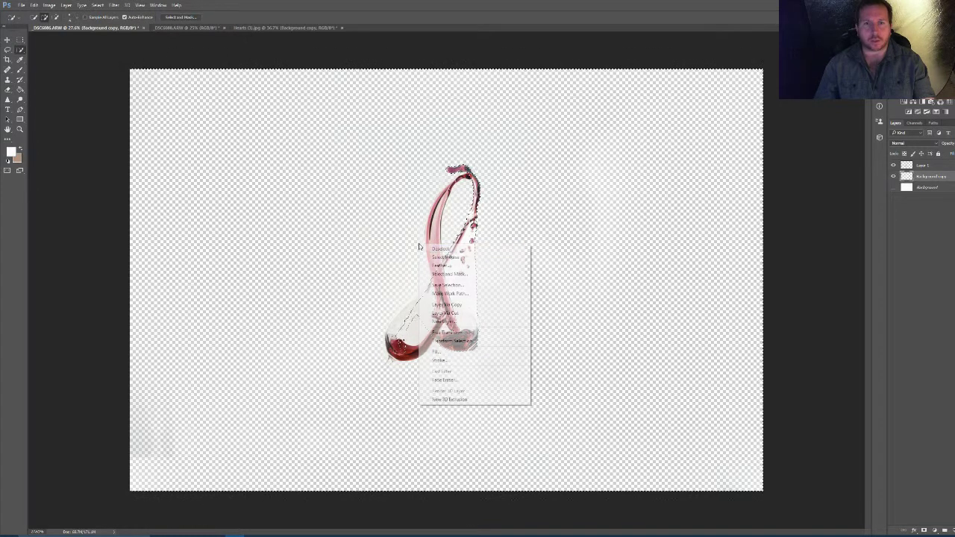
{"action": "left_click", "coordinate": [445, 250]}
{"action": "scroll", "coordinate": [273, 245], "scroll_direction": "down", "scroll_amount": 1}
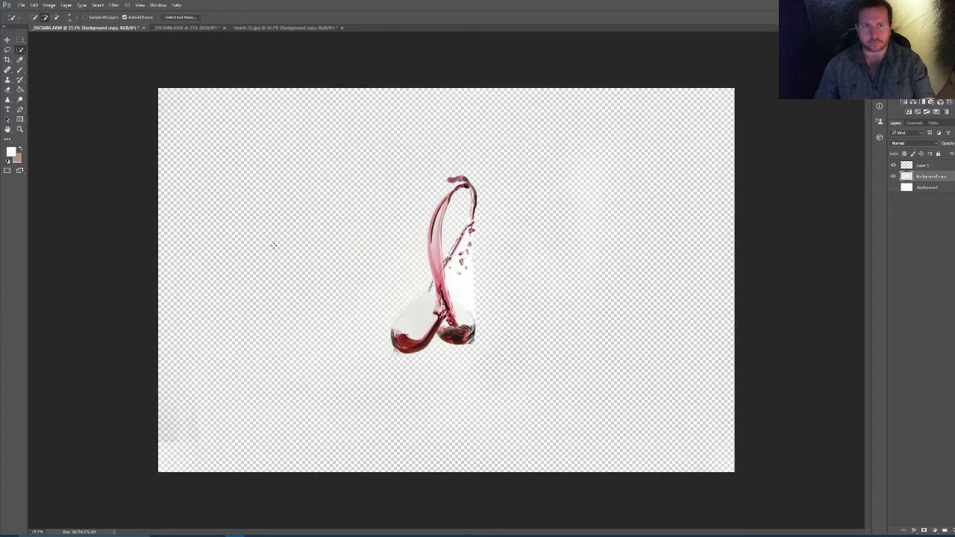
{"action": "left_click", "coordinate": [7, 39]}
{"action": "left_click_drag", "start_coordinate": [441, 266], "coordinate": [526, 284]}
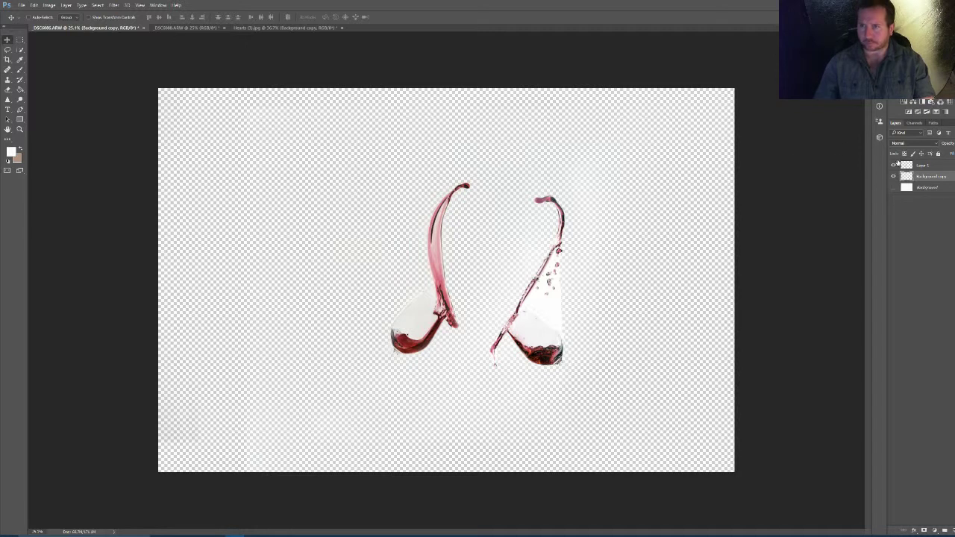
Step: Enclose the left glass and splash on Layer 1 in a rectangular selection and start a Warp transform on it
{"action": "left_click", "coordinate": [920, 167]}
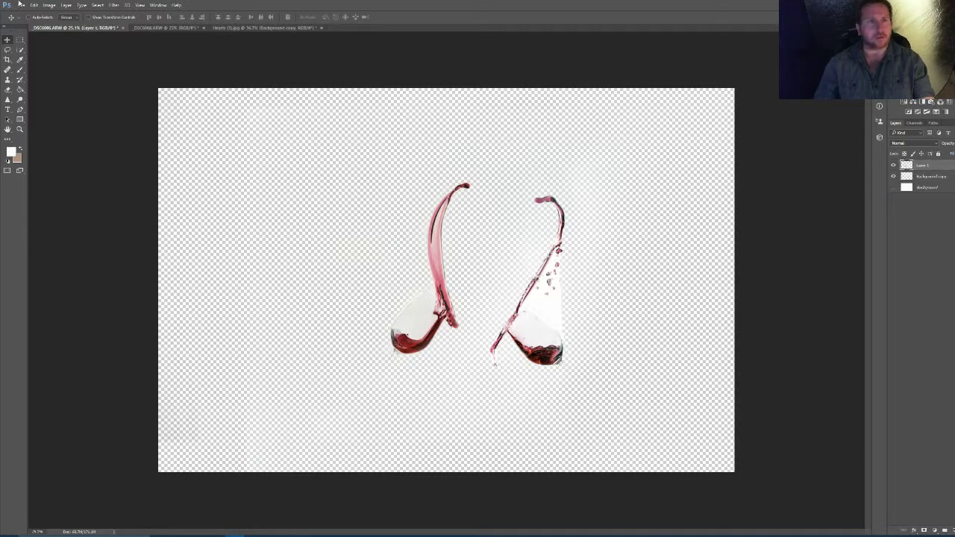
{"action": "left_click", "coordinate": [20, 39]}
{"action": "left_click_drag", "start_coordinate": [339, 157], "coordinate": [487, 382]}
{"action": "right_click", "coordinate": [434, 240]}
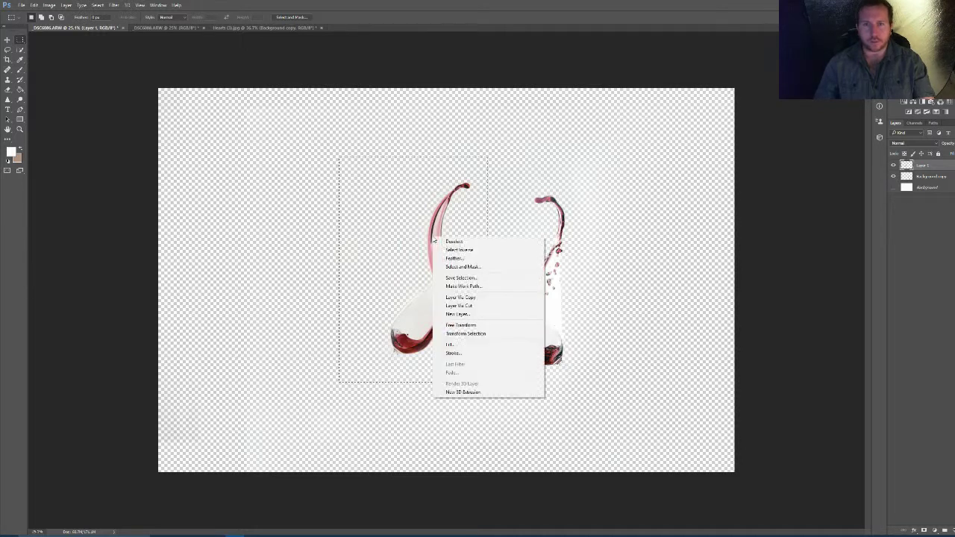
{"action": "left_click", "coordinate": [457, 325]}
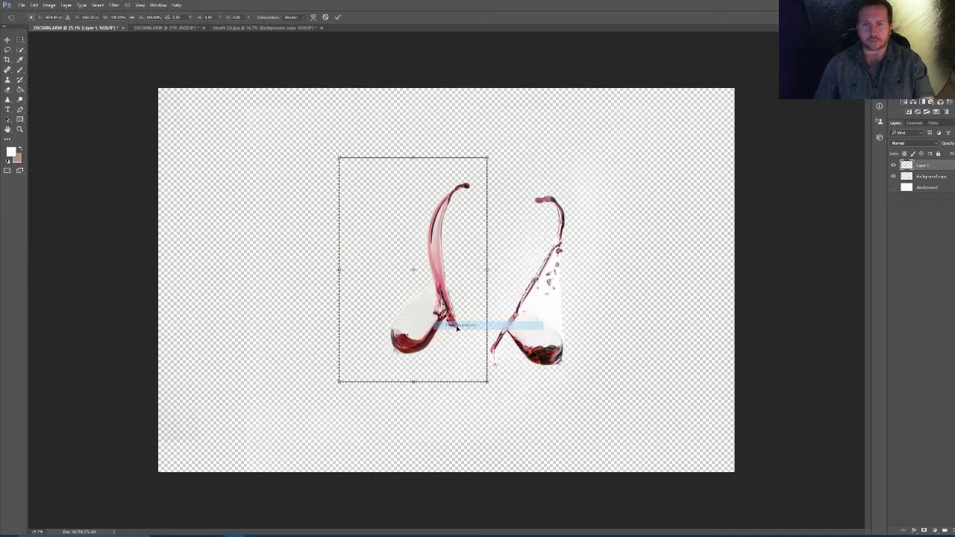
{"action": "right_click", "coordinate": [448, 218]}
{"action": "left_click", "coordinate": [466, 281]}
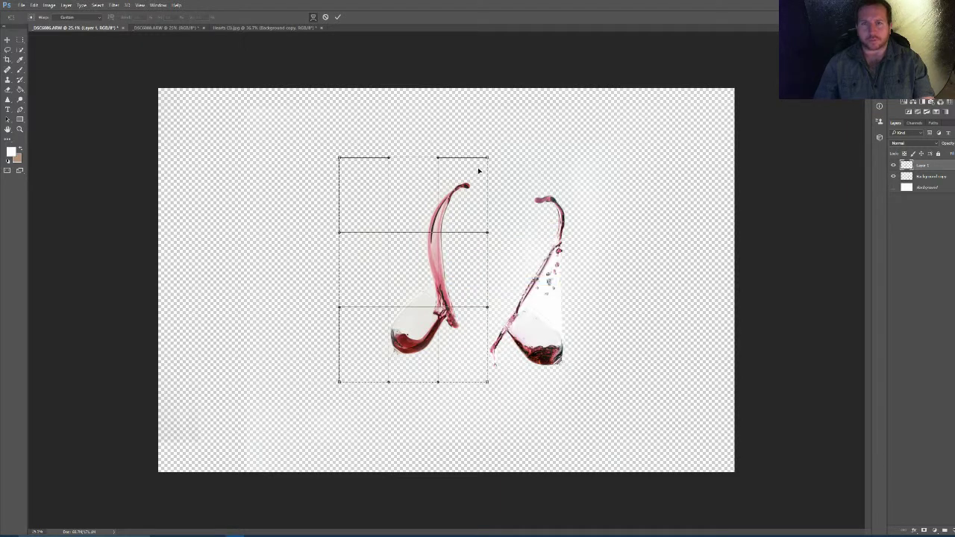
Step: Warp the left splash's tip down toward the right splash, reshape the bowl's lower area, apply the warp, and deselect
{"action": "left_click_drag", "start_coordinate": [487, 158], "coordinate": [525, 200]}
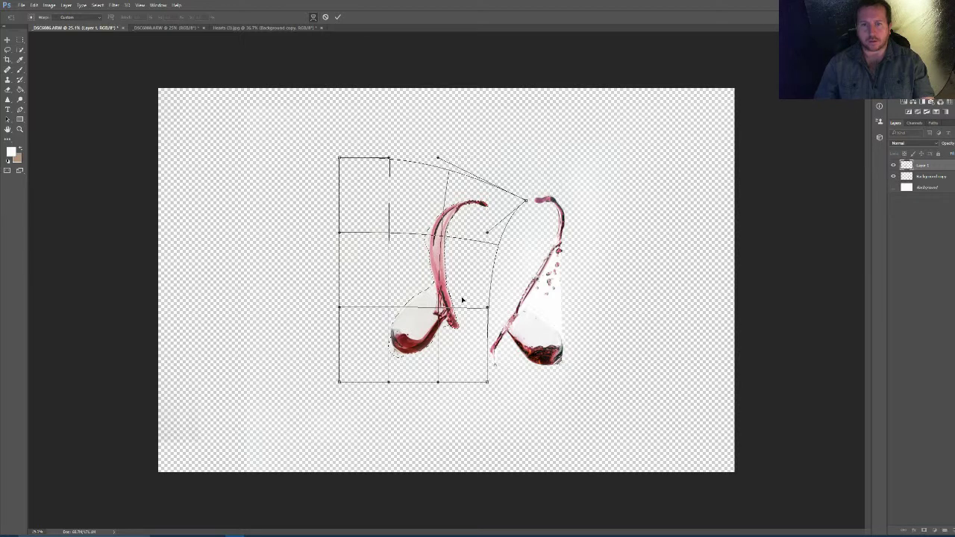
{"action": "left_click_drag", "start_coordinate": [402, 375], "coordinate": [421, 364]}
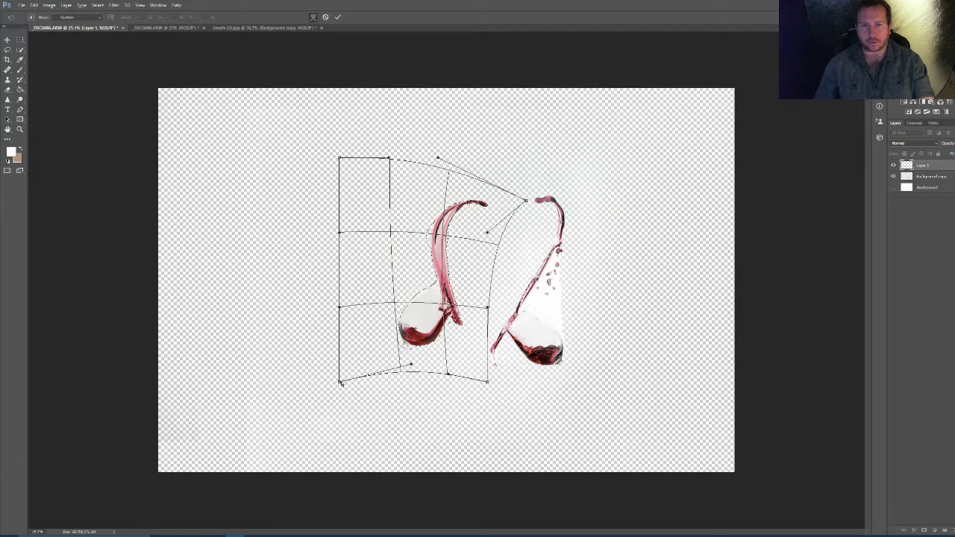
{"action": "left_click_drag", "start_coordinate": [337, 384], "coordinate": [322, 382]}
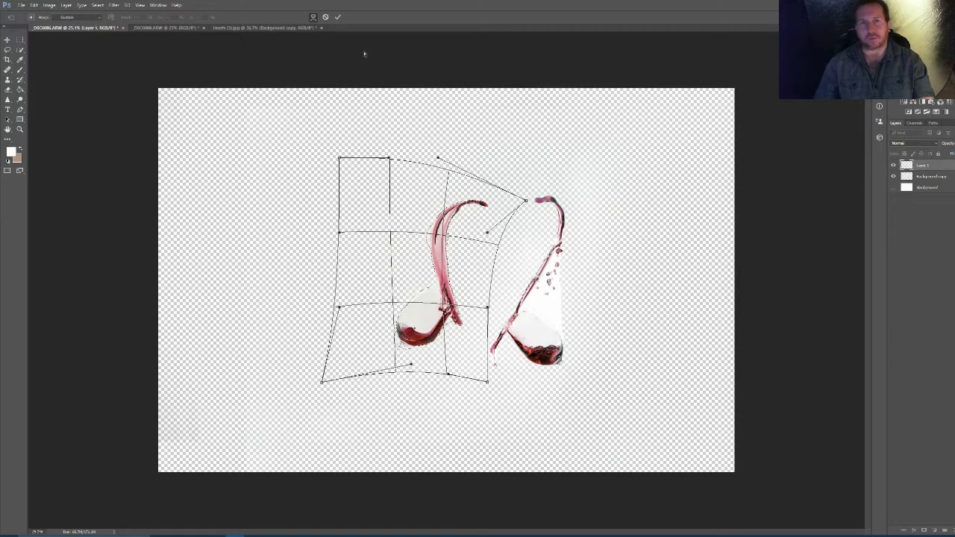
{"action": "left_click", "coordinate": [337, 15]}
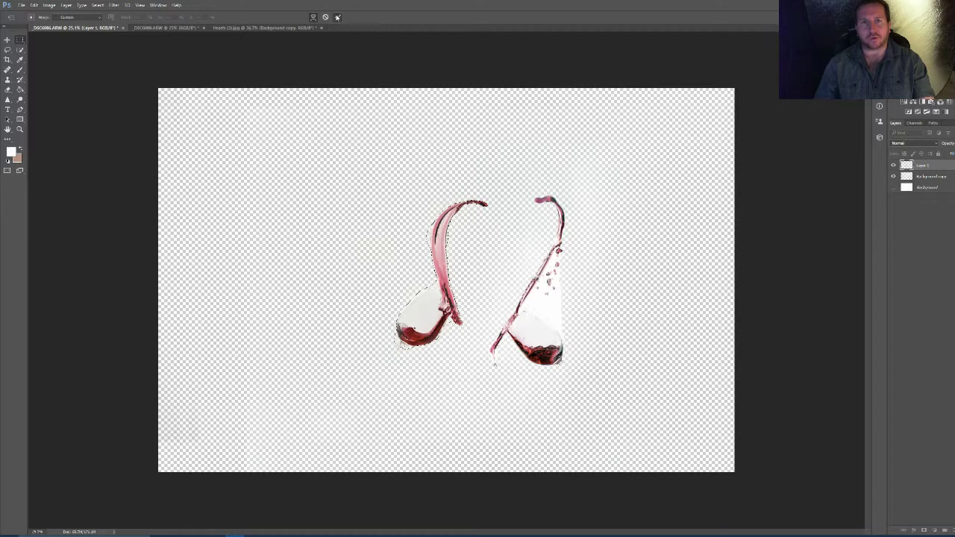
{"action": "right_click", "coordinate": [494, 246]}
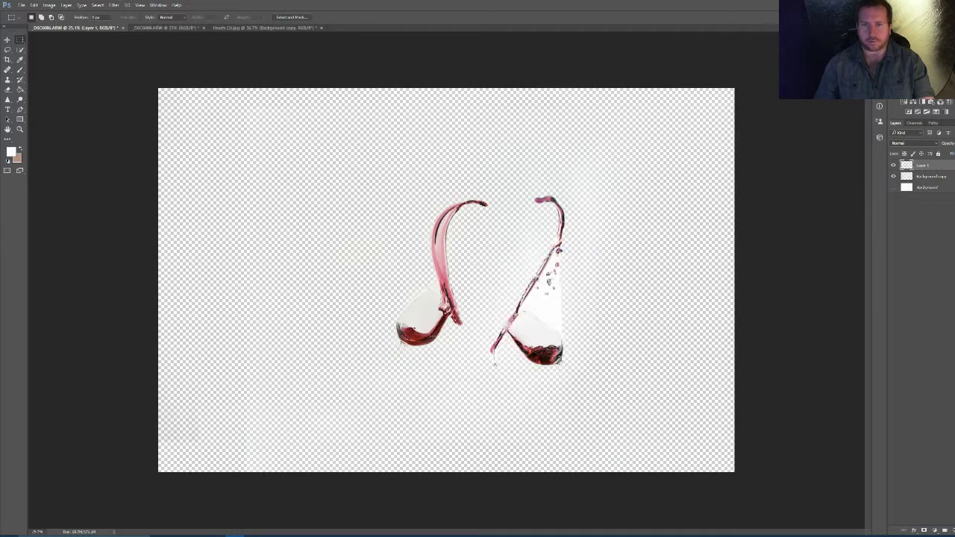
Step: Move the Layer 1 glass and splash to the left, away from the other glass
{"action": "left_click", "coordinate": [7, 39]}
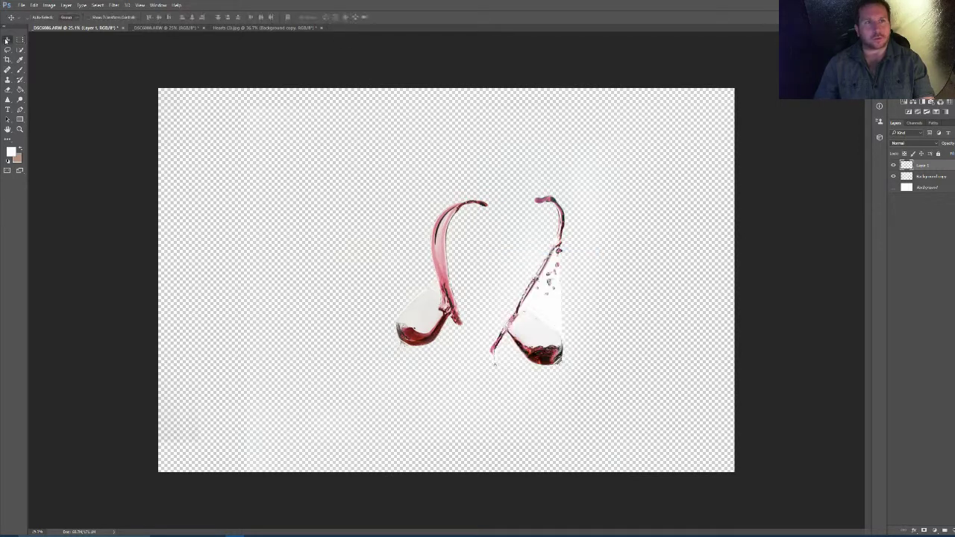
{"action": "left_click_drag", "start_coordinate": [424, 241], "coordinate": [409, 237]}
{"action": "right_click", "coordinate": [529, 299]}
{"action": "left_click", "coordinate": [539, 305]}
{"action": "key", "text": "shift+Left"}
{"action": "key", "text": "shift+Left"}
{"action": "key", "text": "shift+Left"}
{"action": "key", "text": "shift+Left"}
{"action": "key", "text": "shift+Left"}
{"action": "key", "text": "shift+Left"}
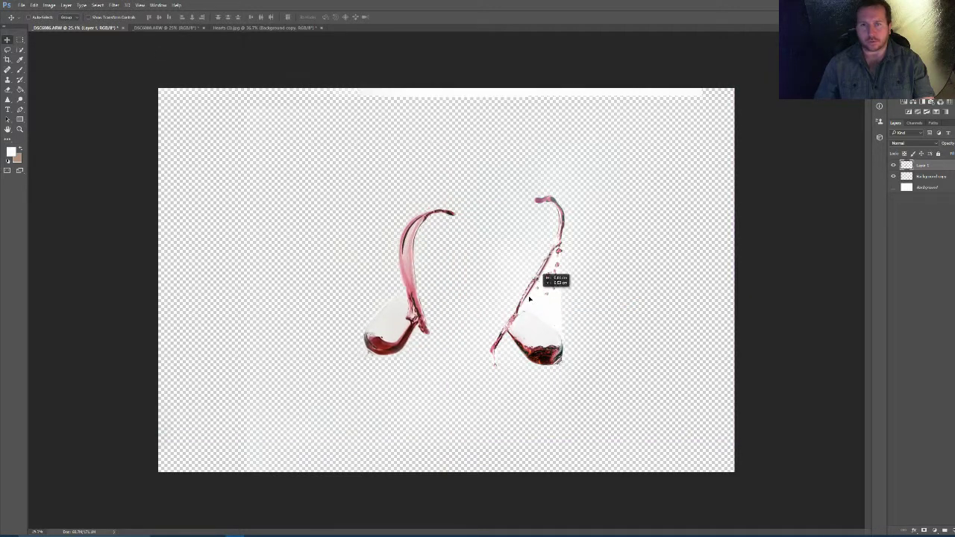
Step: Select the Background copy layer and move its glass and splash slightly right and down
{"action": "right_click", "coordinate": [545, 307]}
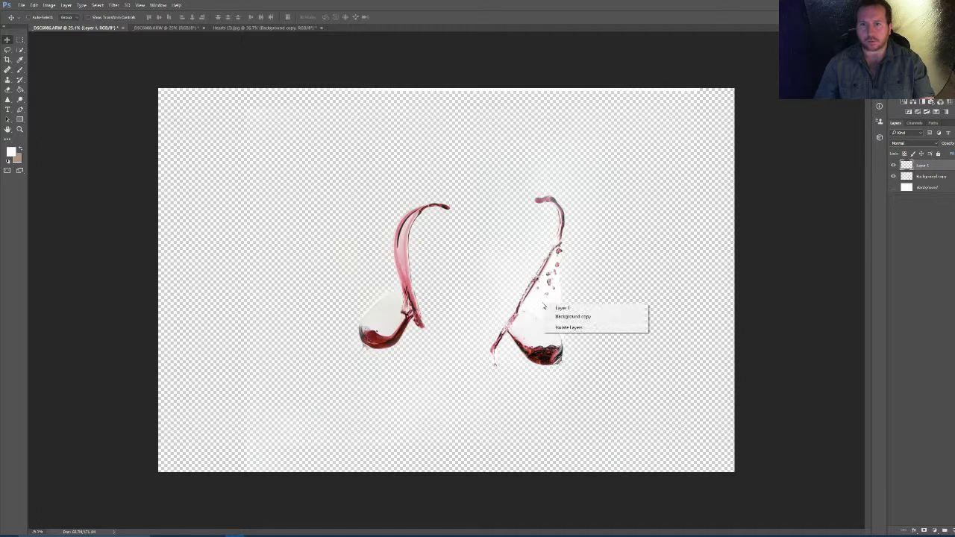
{"action": "left_click", "coordinate": [567, 316]}
{"action": "left_click_drag", "start_coordinate": [542, 306], "coordinate": [558, 321]}
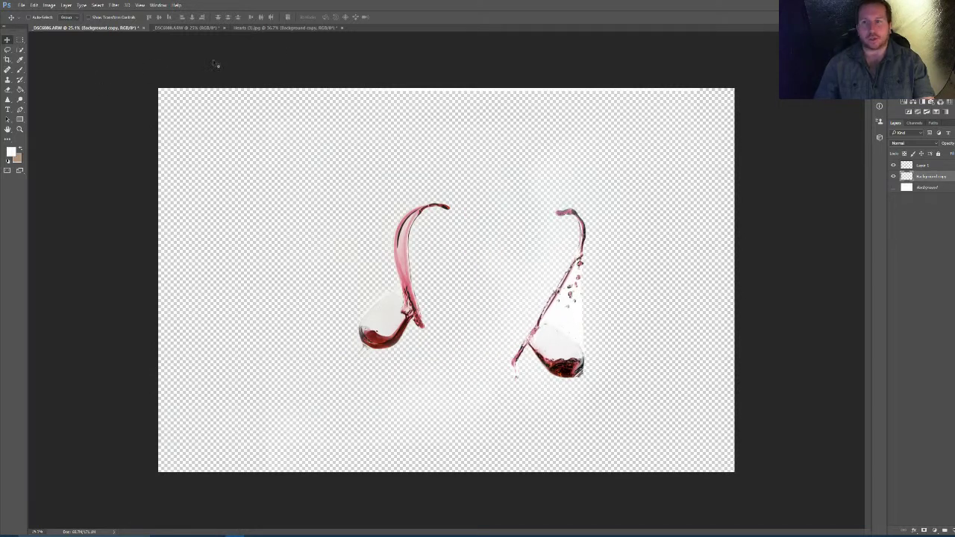
Step: Liquify Background copy, pulling the splash's upper tip inward and down into a rounded curve and bending its lower tail downward
{"action": "left_click", "coordinate": [114, 6]}
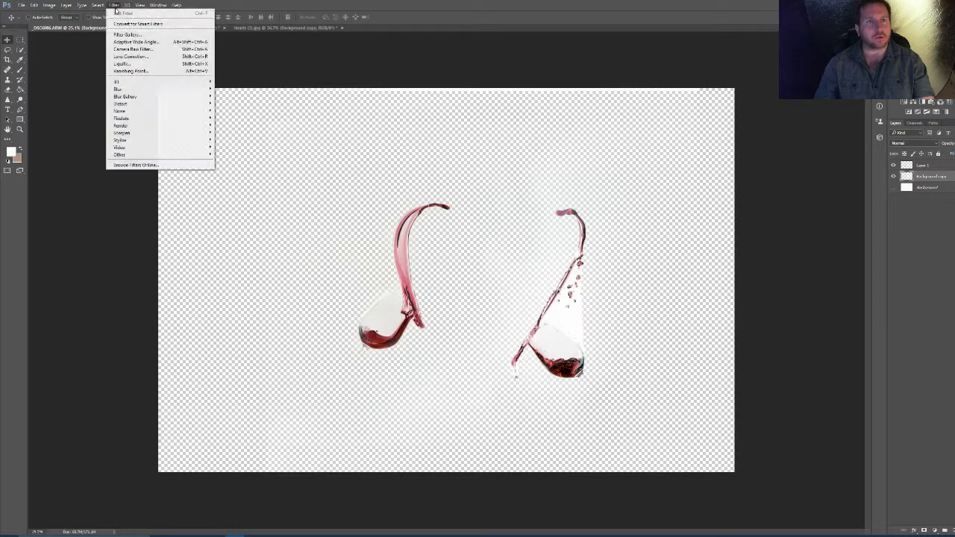
{"action": "left_click", "coordinate": [122, 71]}
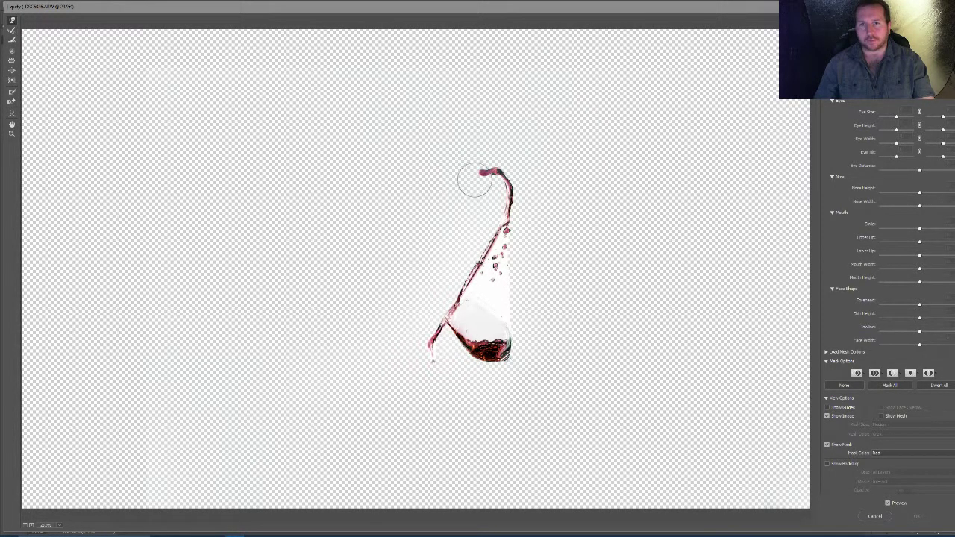
{"action": "left_click_drag", "start_coordinate": [473, 174], "coordinate": [443, 202]}
{"action": "left_click_drag", "start_coordinate": [418, 347], "coordinate": [431, 373]}
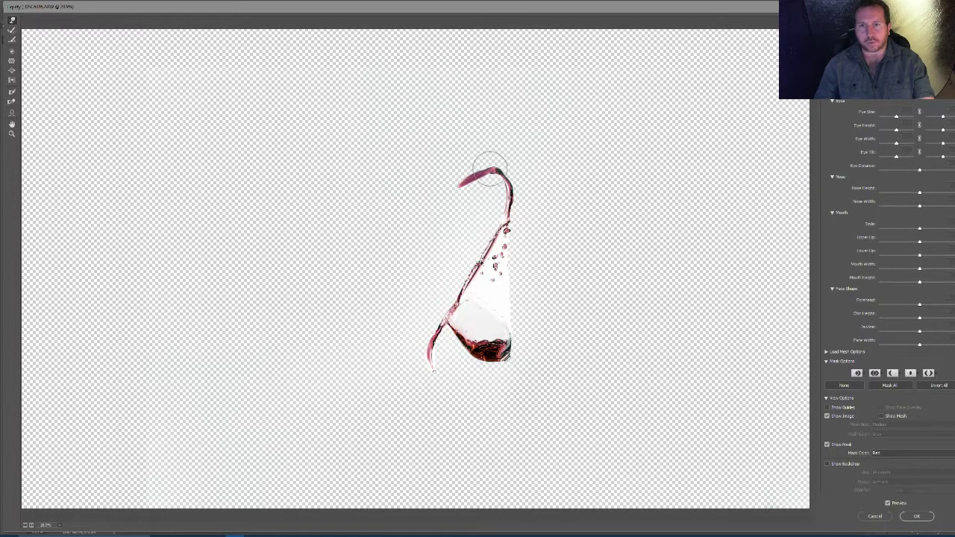
{"action": "mouse_move", "coordinate": [486, 167]}
{"action": "left_mouse_down"}
{"action": "mouse_move", "coordinate": [468, 179]}
{"action": "mouse_move", "coordinate": [476, 185]}
{"action": "mouse_move", "coordinate": [468, 175]}
{"action": "left_mouse_up"}
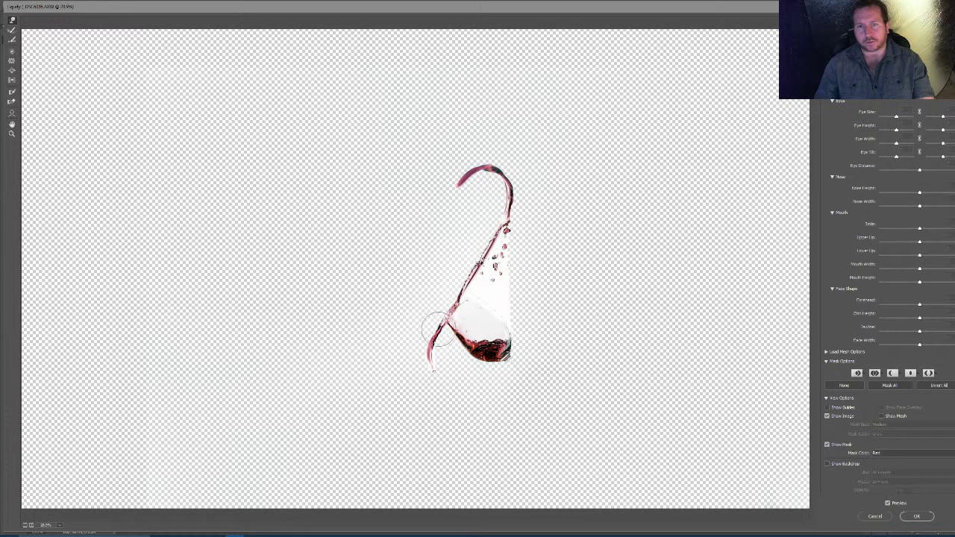
{"action": "left_click", "coordinate": [916, 516]}
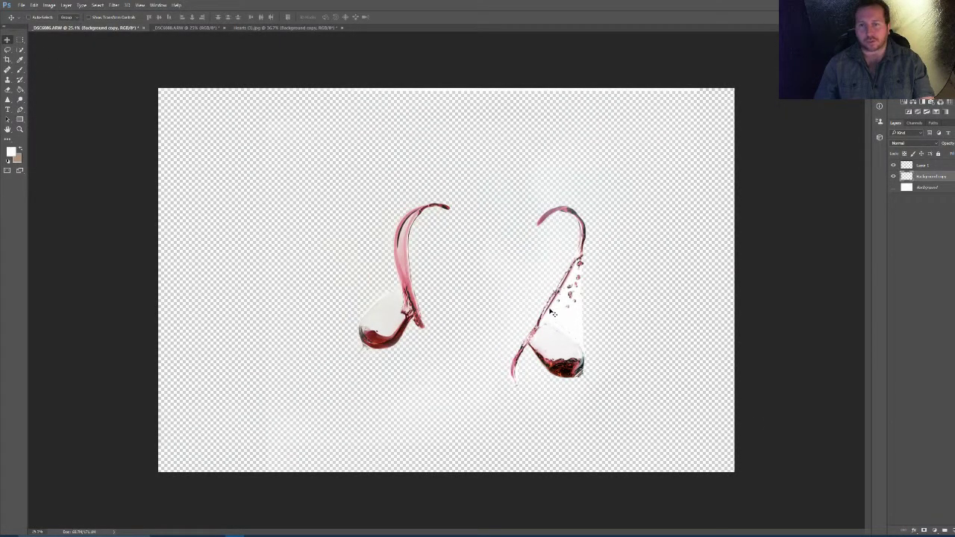
Step: Move the Background copy glass left so the two splash tips meet in a heart shape, and show the white Background layer
{"action": "left_click_drag", "start_coordinate": [552, 311], "coordinate": [461, 305]}
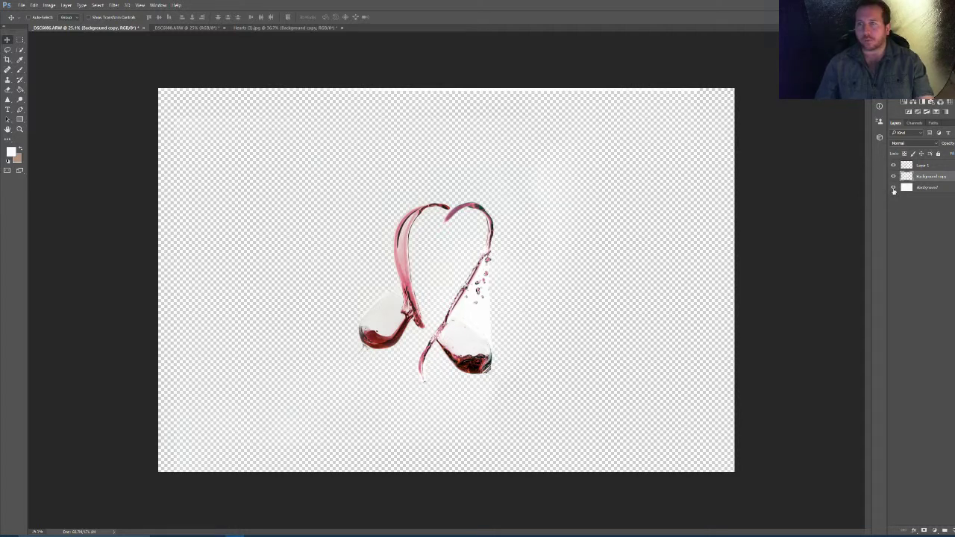
{"action": "left_click", "coordinate": [894, 188]}
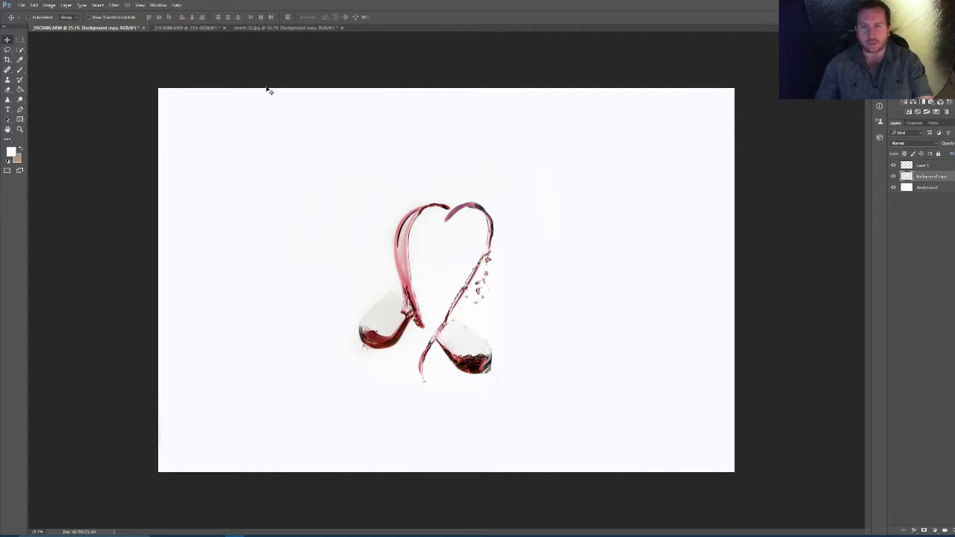
{"action": "scroll", "coordinate": [366, 230], "scroll_direction": "up", "scroll_amount": 3}
{"action": "scroll", "coordinate": [366, 230], "scroll_direction": "down", "scroll_amount": 2}
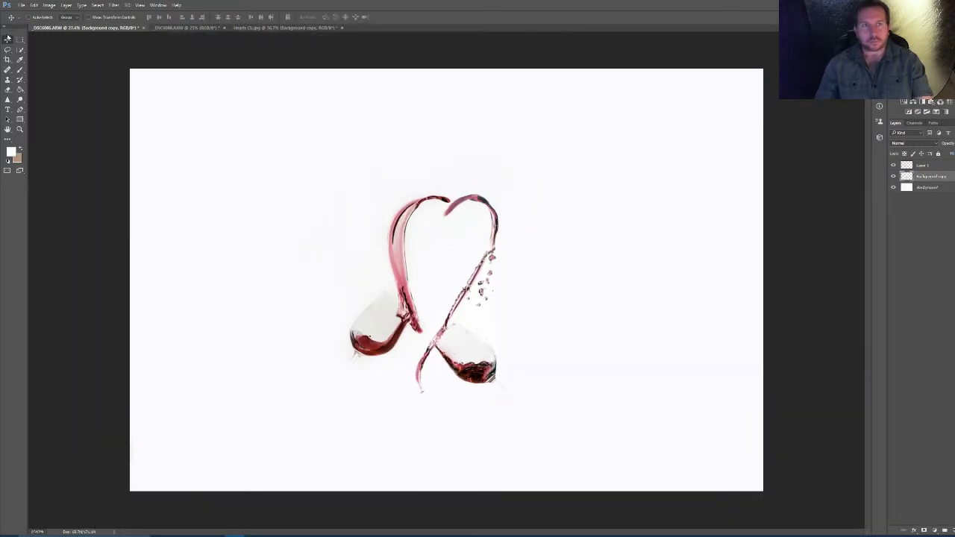
Step: Apply the Camera Raw Filter to Background copy with Reds saturation at +100 and Clarity raised to about +24
{"action": "left_click", "coordinate": [116, 6]}
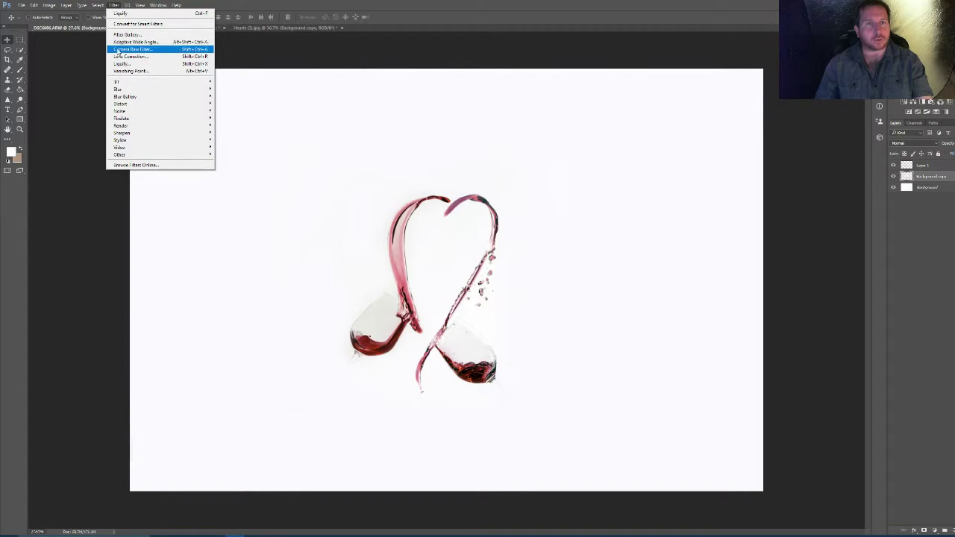
{"action": "left_click", "coordinate": [118, 49]}
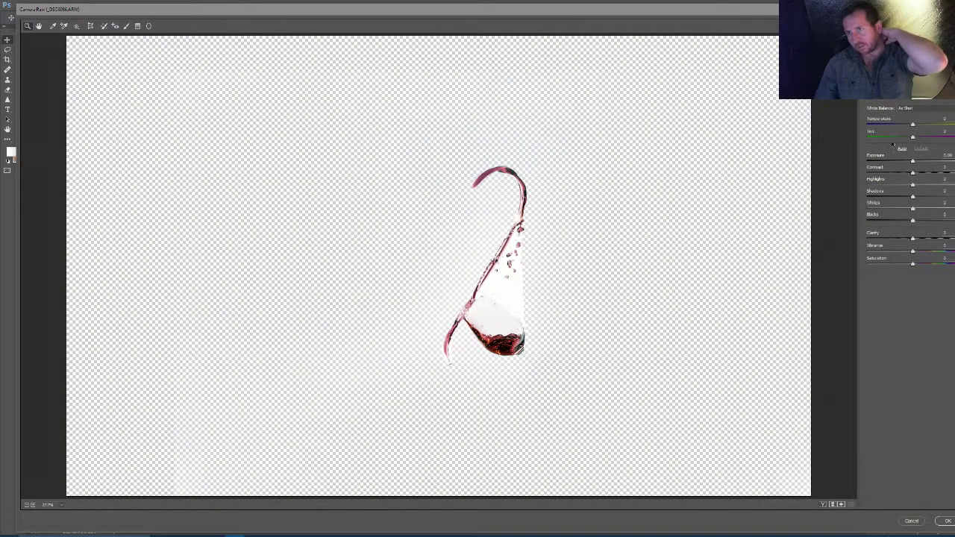
{"action": "left_click", "coordinate": [897, 92]}
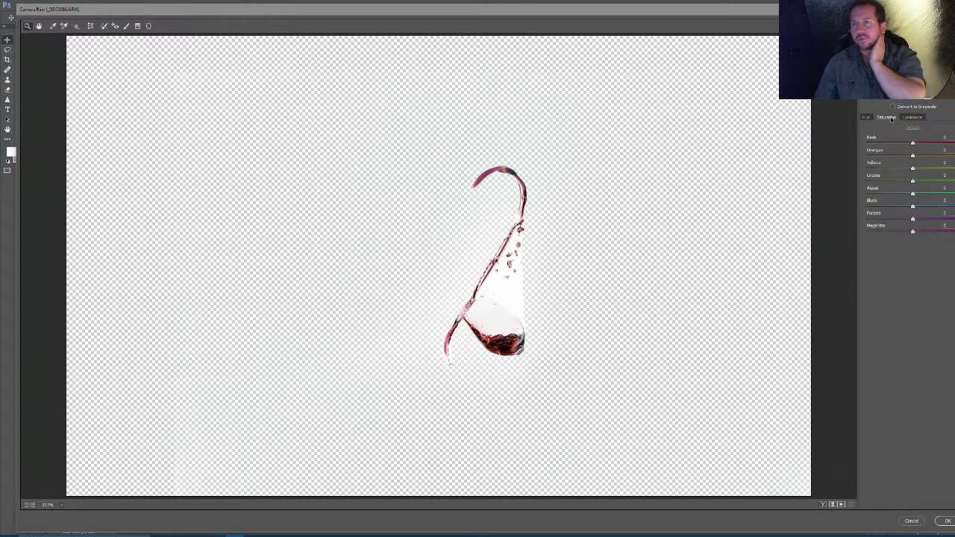
{"action": "left_click_drag", "start_coordinate": [935, 145], "coordinate": [954, 143]}
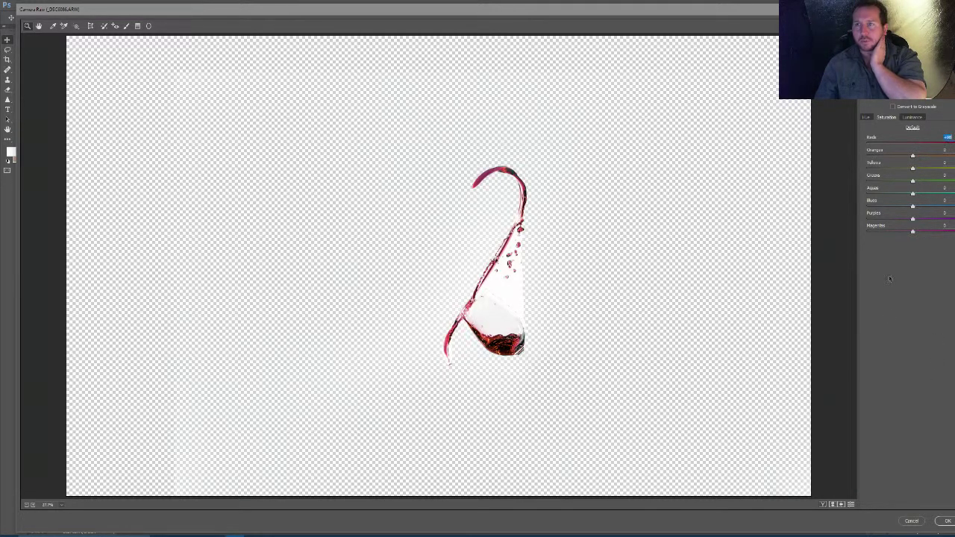
{"action": "left_click", "coordinate": [866, 93]}
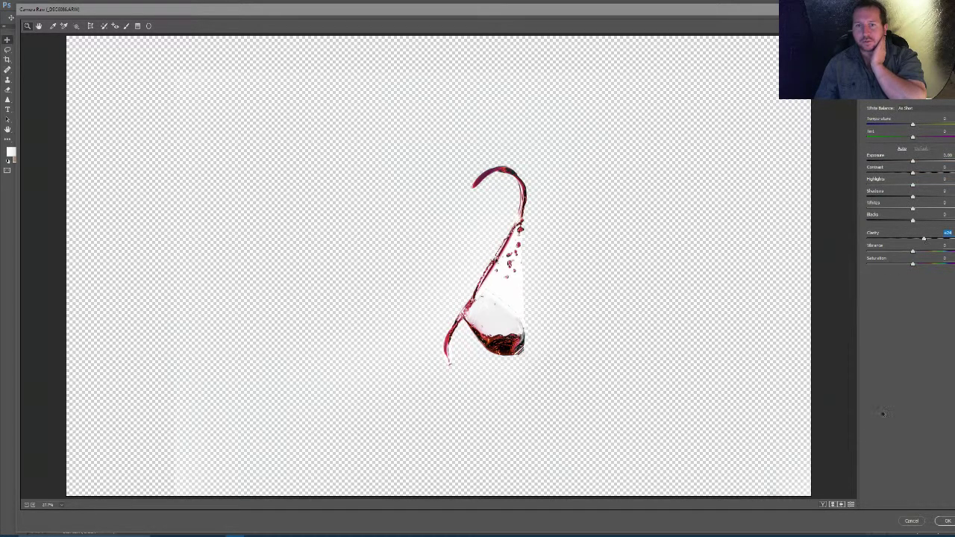
{"action": "left_click", "coordinate": [946, 521]}
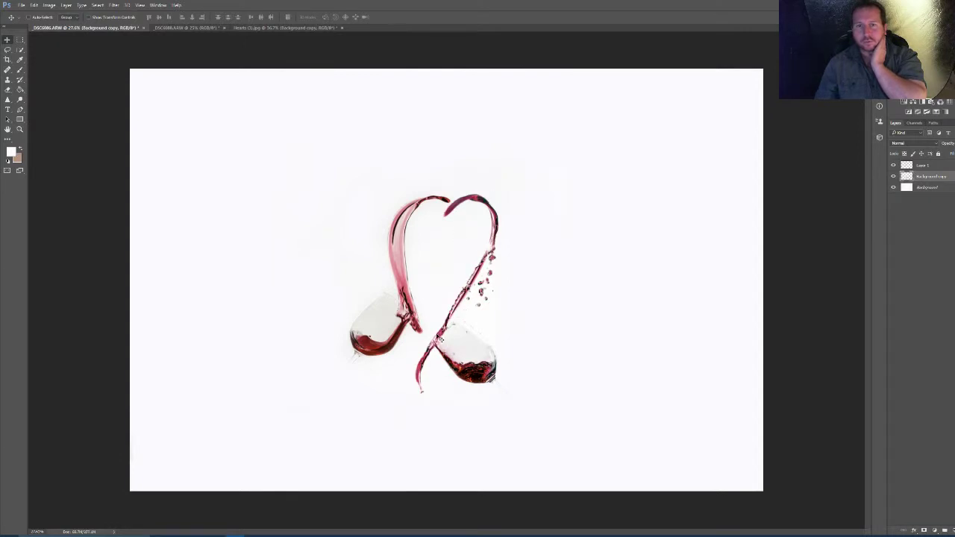
Step: Apply the same Camera Raw Filter settings to the left glass and splash on Layer 1
{"action": "left_click", "coordinate": [924, 165]}
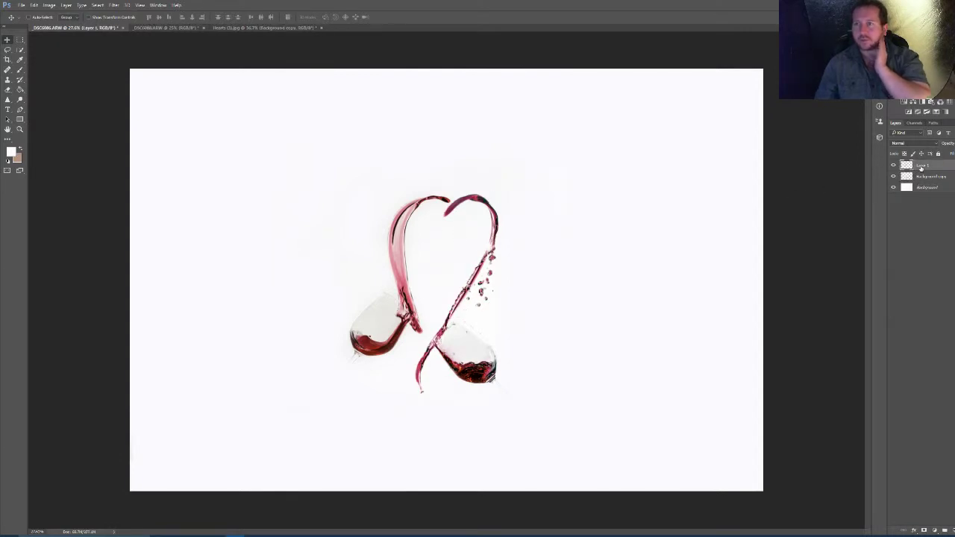
{"action": "left_click", "coordinate": [114, 6]}
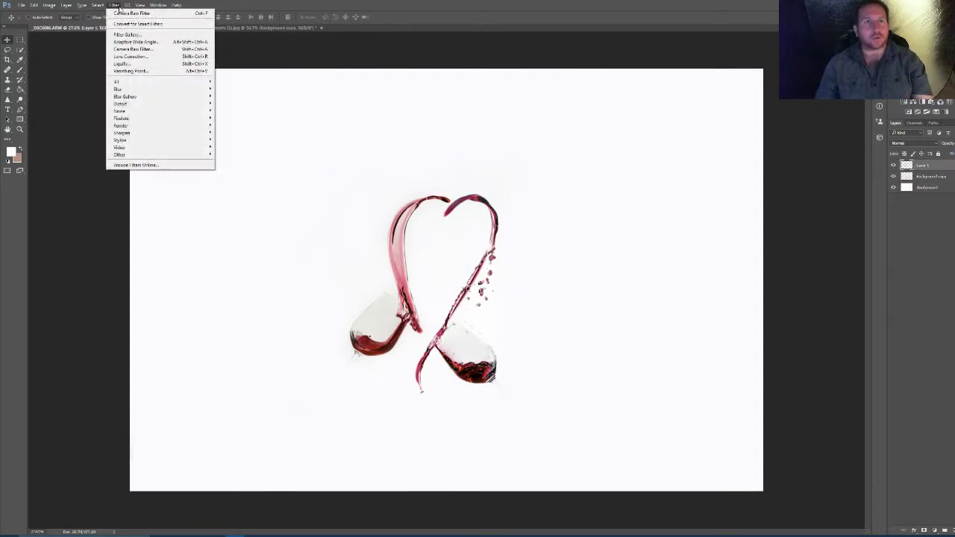
{"action": "left_click", "coordinate": [126, 14]}
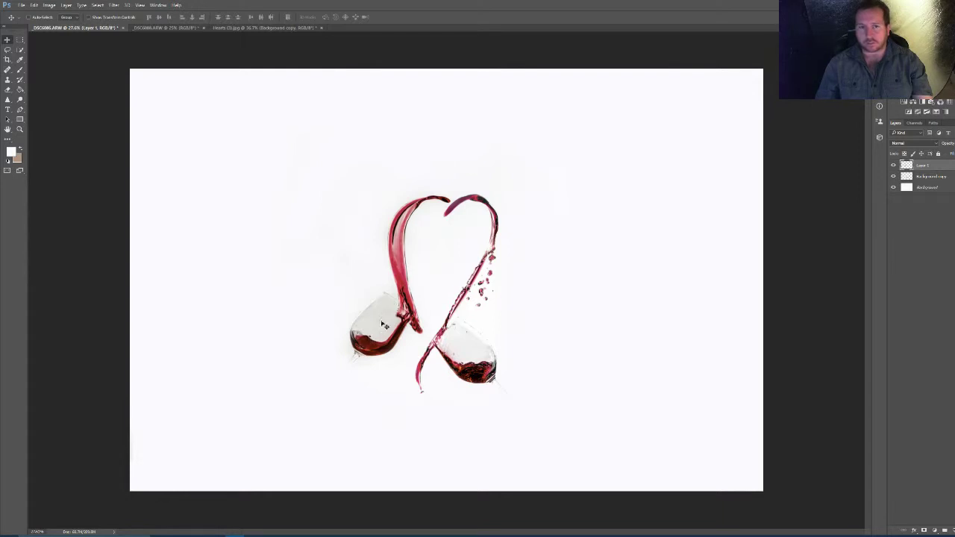
Step: Lighten the gray glass bowls with the Dodge tool, working on Layer 1 and Background copy
{"action": "left_click", "coordinate": [19, 102]}
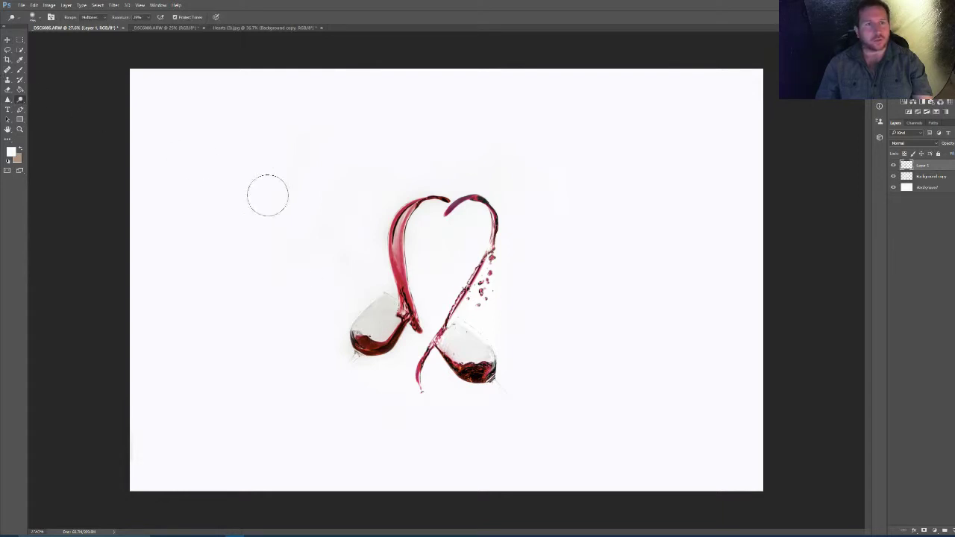
{"action": "mouse_move", "coordinate": [384, 305]}
{"action": "left_mouse_down"}
{"action": "mouse_move", "coordinate": [373, 320]}
{"action": "mouse_move", "coordinate": [390, 298]}
{"action": "mouse_move", "coordinate": [358, 332]}
{"action": "mouse_move", "coordinate": [366, 321]}
{"action": "left_mouse_up"}
{"action": "mouse_move", "coordinate": [464, 341]}
{"action": "left_mouse_down"}
{"action": "mouse_move", "coordinate": [490, 376]}
{"action": "mouse_move", "coordinate": [458, 349]}
{"action": "left_mouse_up"}
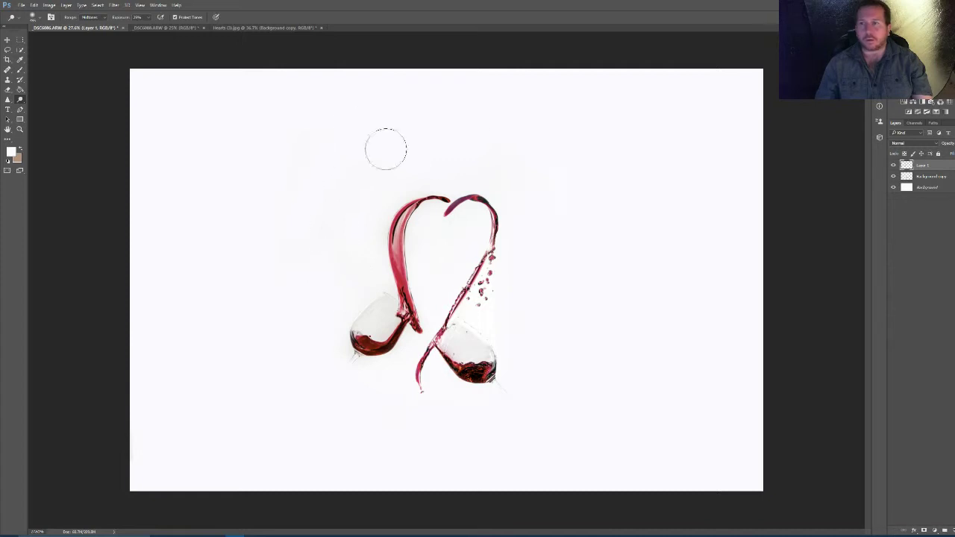
{"action": "left_click", "coordinate": [929, 177]}
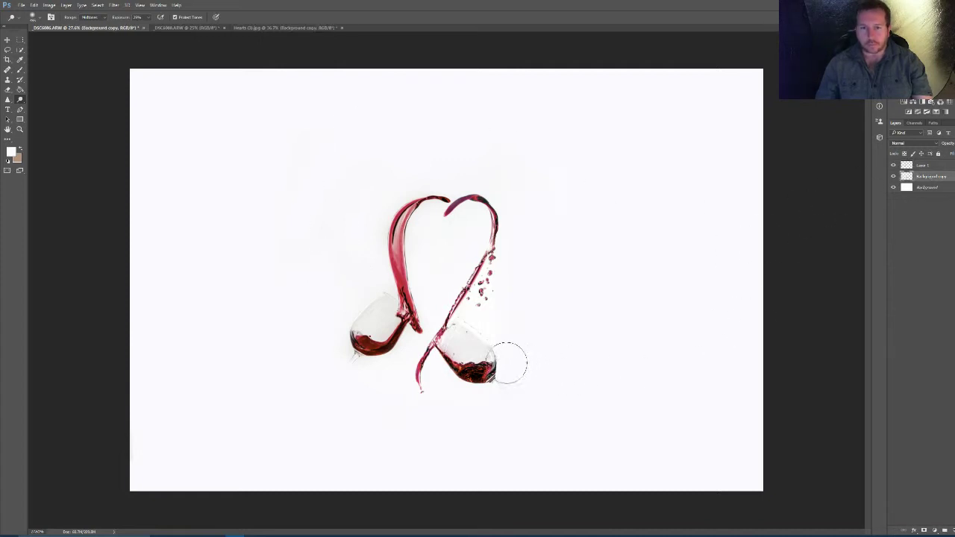
{"action": "mouse_move", "coordinate": [376, 335]}
{"action": "left_mouse_down"}
{"action": "mouse_move", "coordinate": [384, 340]}
{"action": "mouse_move", "coordinate": [377, 321]}
{"action": "mouse_move", "coordinate": [354, 344]}
{"action": "left_mouse_up"}
{"action": "left_click", "coordinate": [923, 165]}
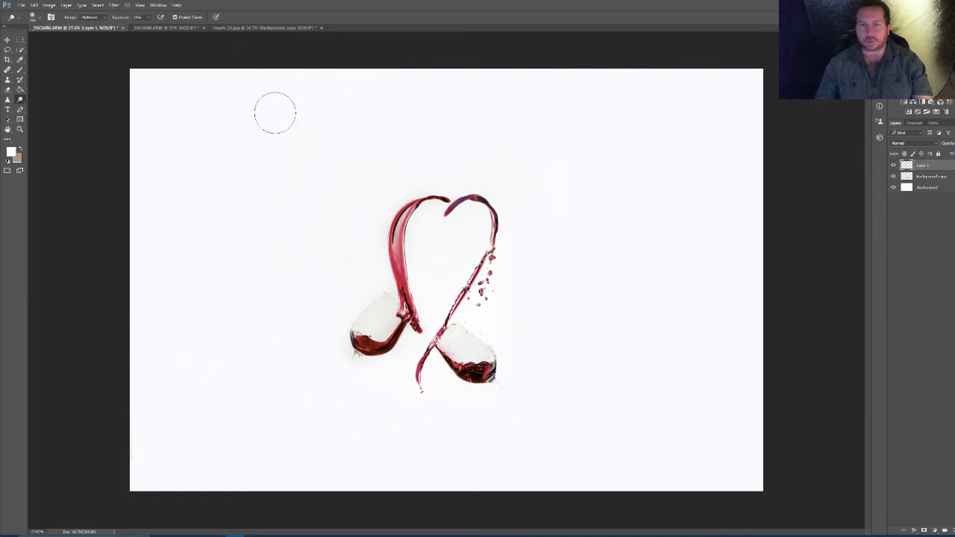
Step: In the photo of the arm holding a glass, lasso the lower bowl, stem and base and copy them to a new layer
{"action": "left_click", "coordinate": [159, 27]}
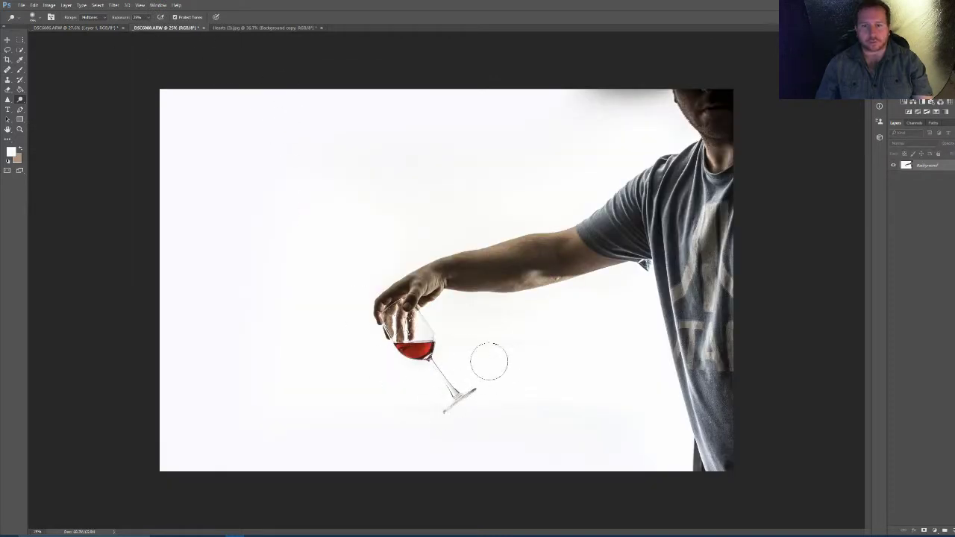
{"action": "left_click", "coordinate": [20, 40]}
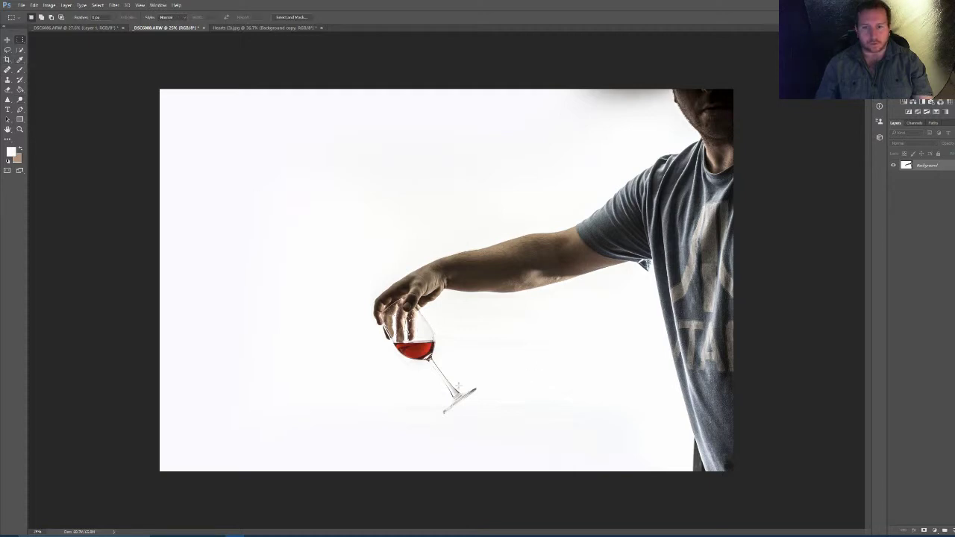
{"action": "left_click", "coordinate": [7, 49]}
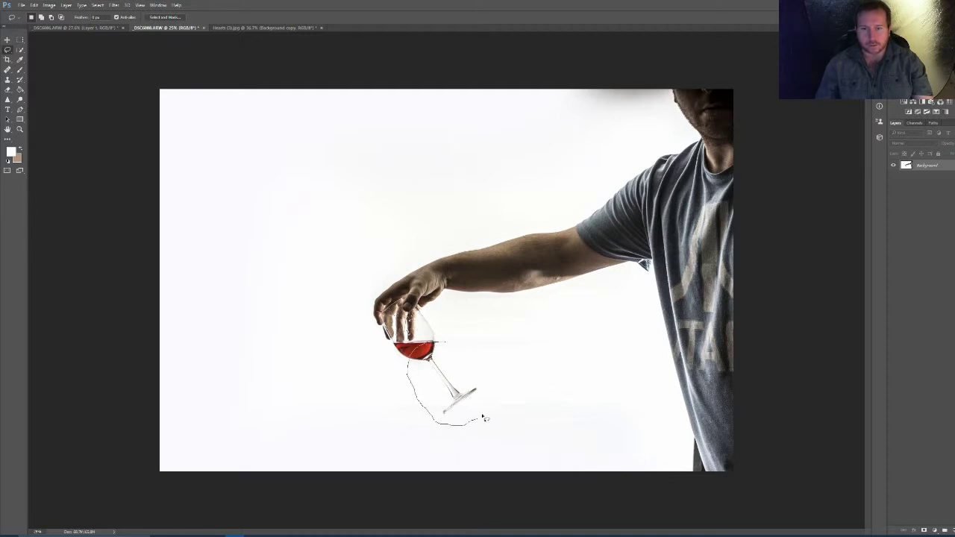
{"action": "left_click_drag", "start_coordinate": [450, 347], "coordinate": [449, 347]}
{"action": "right_click", "coordinate": [432, 362]}
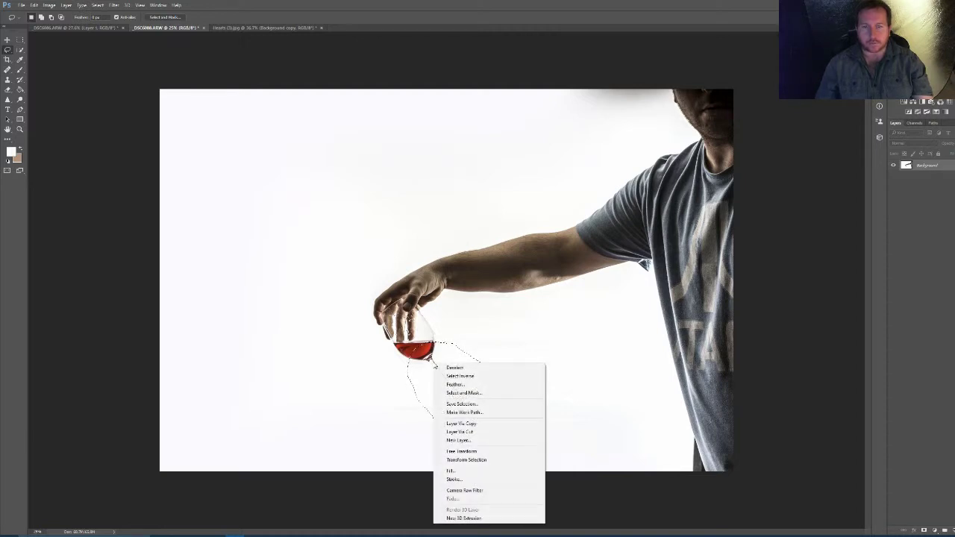
{"action": "left_click", "coordinate": [462, 424]}
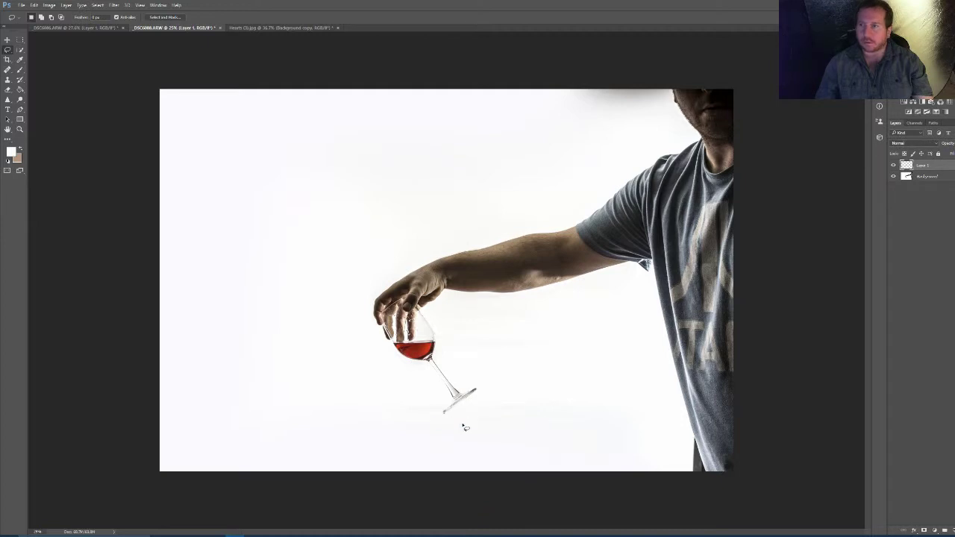
Step: Lasso the lower bowl, stem and base again on the Background layer and copy them to a second new layer
{"action": "right_click", "coordinate": [453, 364]}
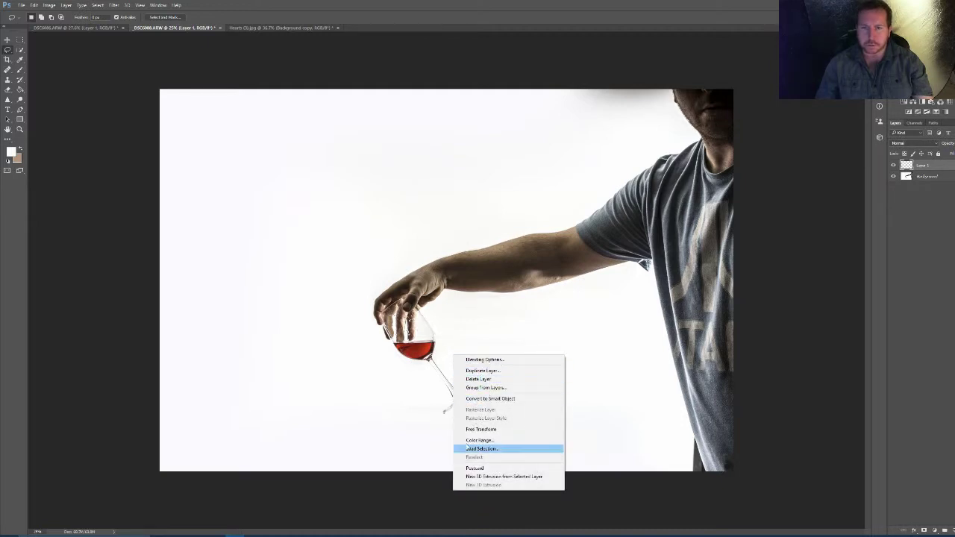
{"action": "left_click", "coordinate": [918, 180]}
{"action": "left_click", "coordinate": [929, 178]}
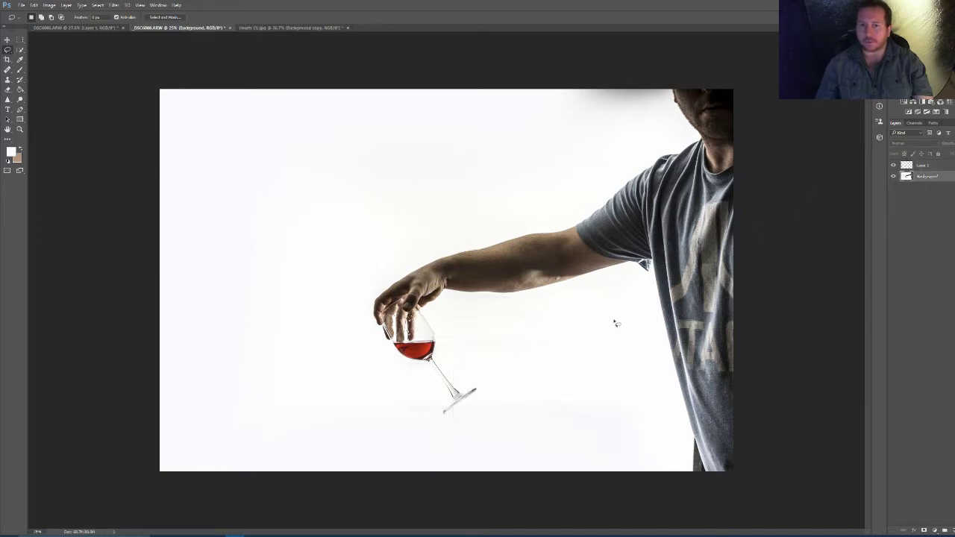
{"action": "right_click", "coordinate": [473, 332]}
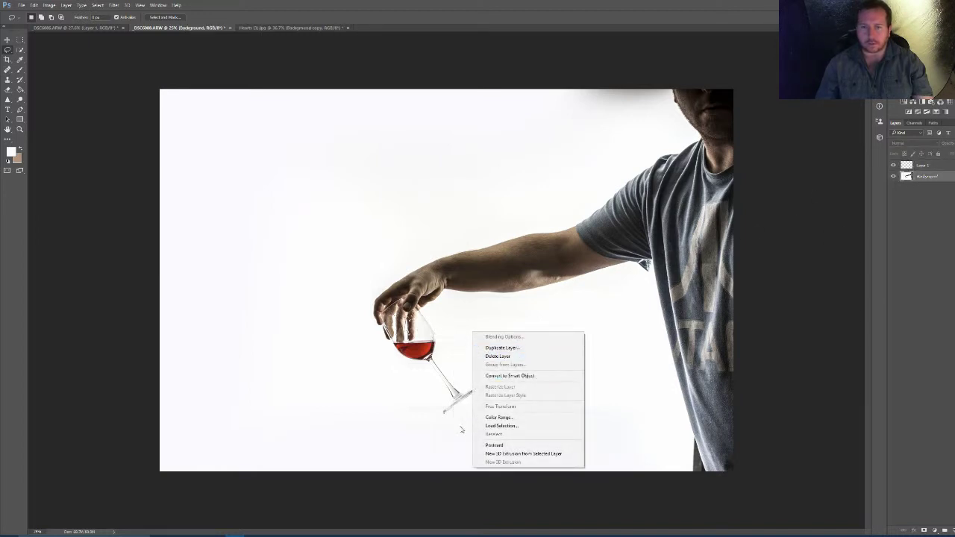
{"action": "left_click", "coordinate": [424, 348]}
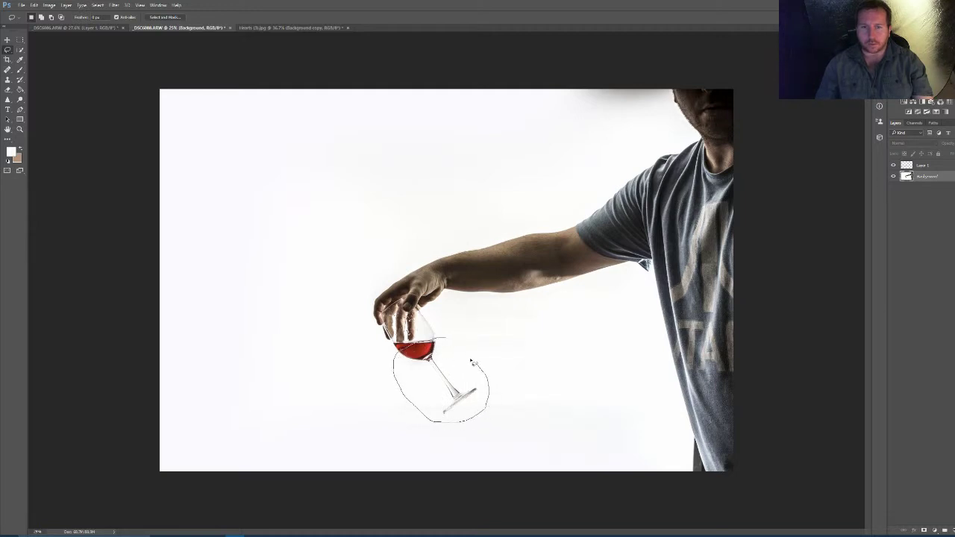
{"action": "left_click_drag", "start_coordinate": [471, 362], "coordinate": [452, 341]}
{"action": "right_click", "coordinate": [448, 355]}
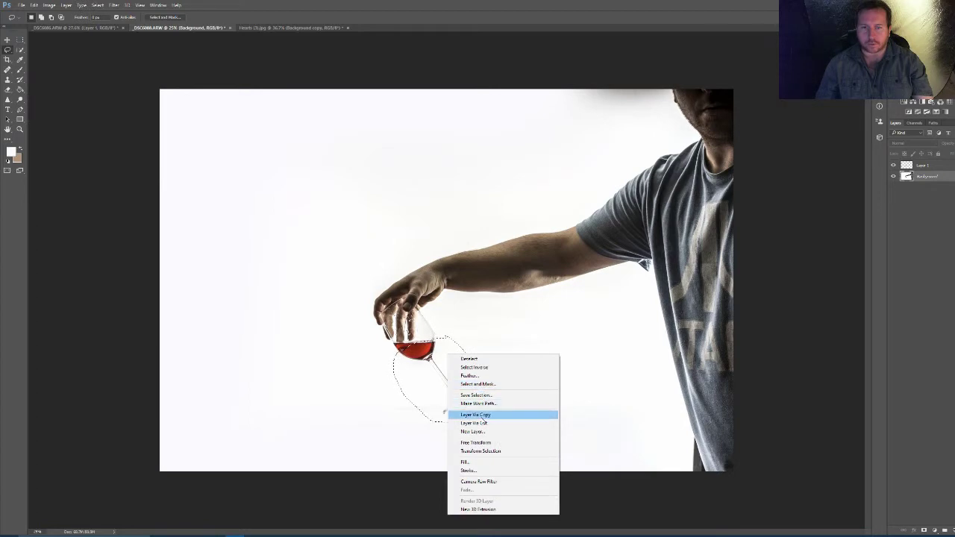
{"action": "left_click", "coordinate": [482, 415]}
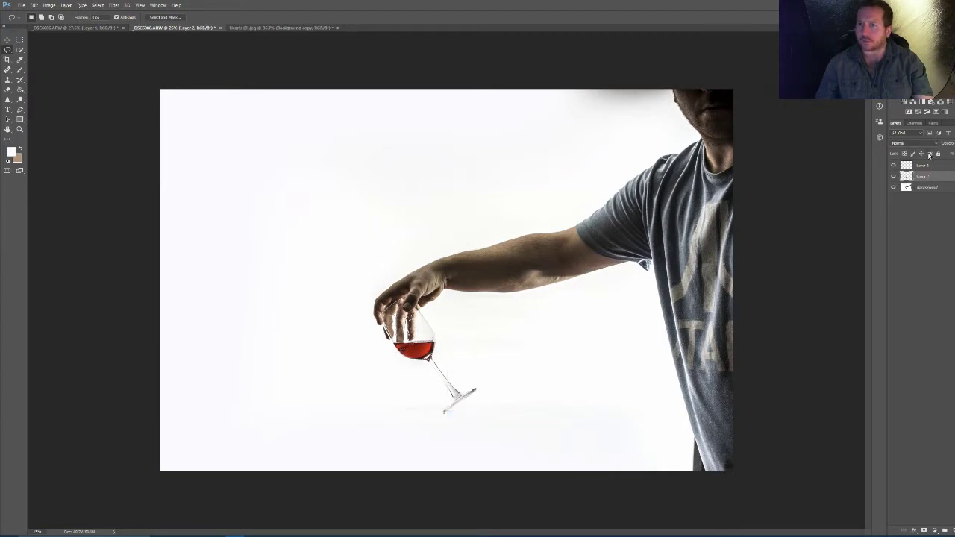
Step: Make Layer 1 active and flip the canvas of the arm photo horizontally
{"action": "left_click", "coordinate": [926, 165]}
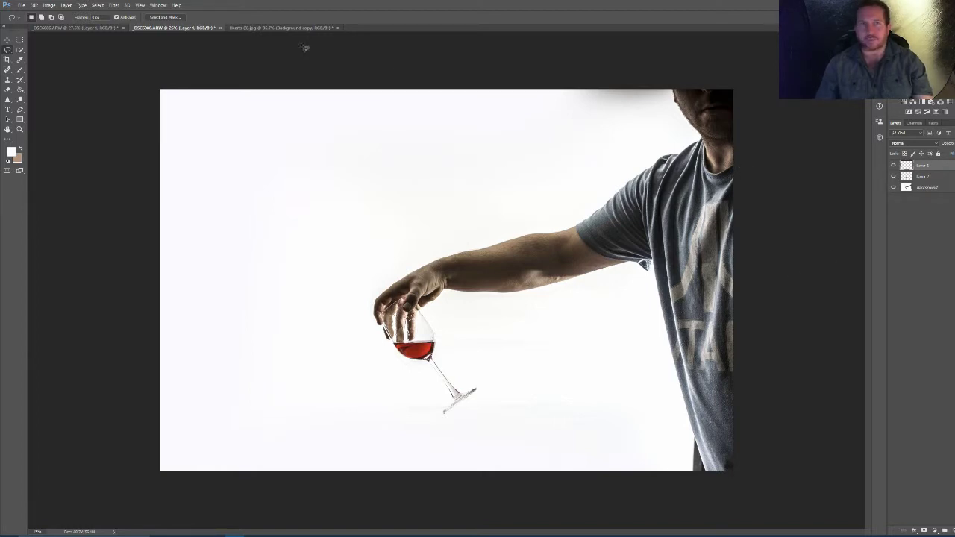
{"action": "left_click", "coordinate": [106, 6]}
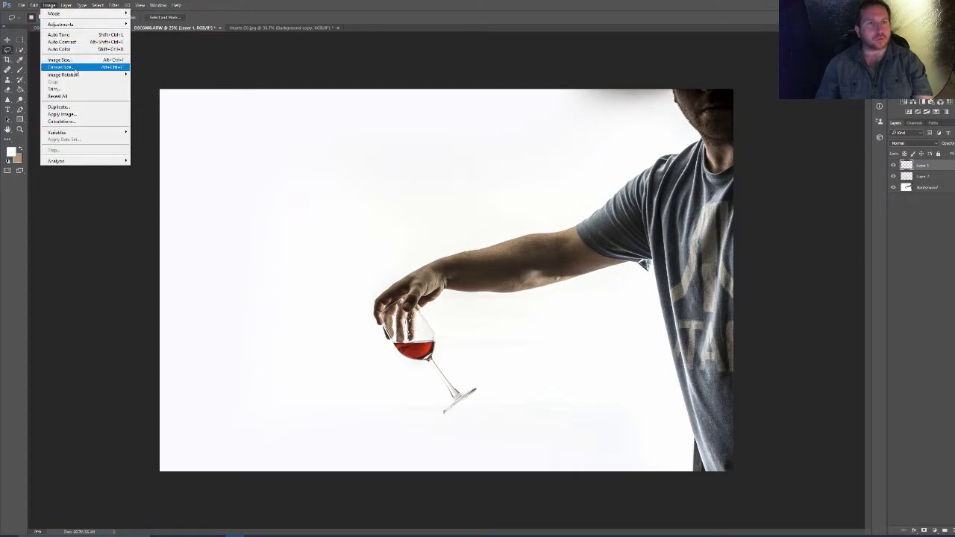
{"action": "mouse_move", "coordinate": [76, 78]}
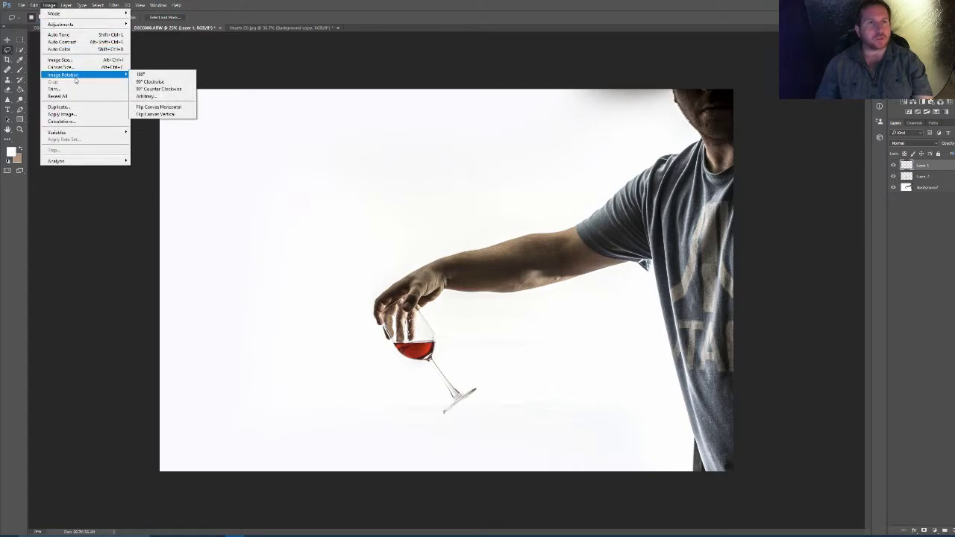
{"action": "left_click", "coordinate": [153, 107]}
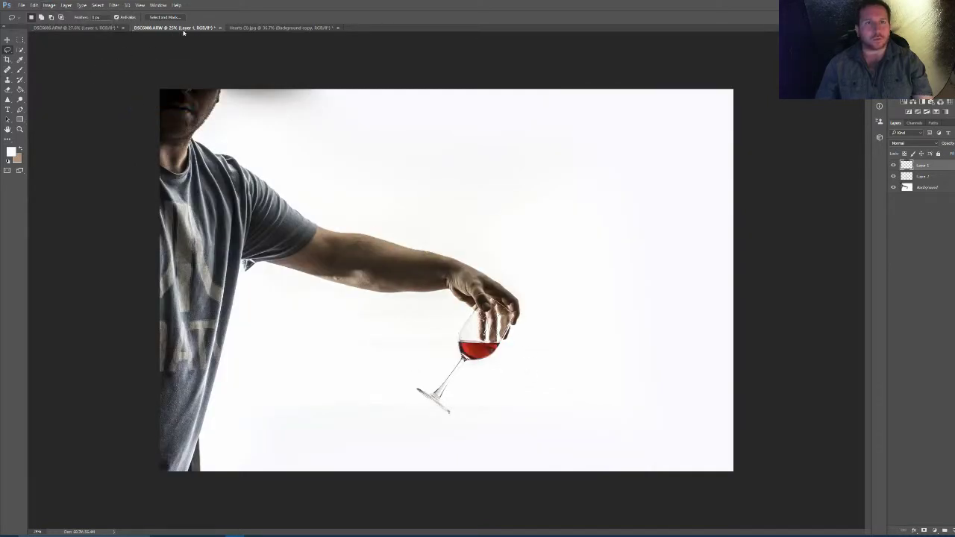
Step: Float the arm photo's window and copy its flipped stem layer into the heart composite, placing it below and left of the left glass
{"action": "left_click_drag", "start_coordinate": [189, 32], "coordinate": [706, 243]}
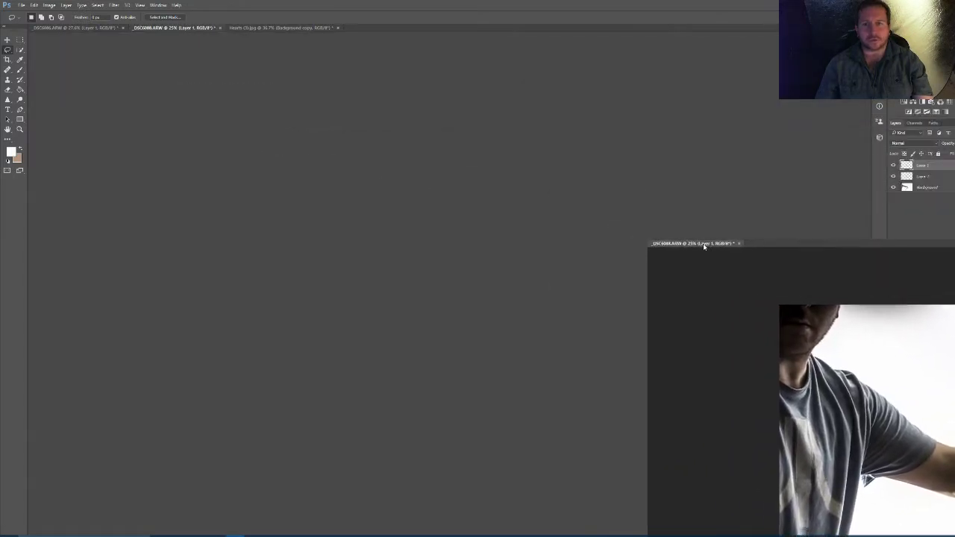
{"action": "scroll", "coordinate": [662, 262], "scroll_direction": "down", "scroll_amount": 2}
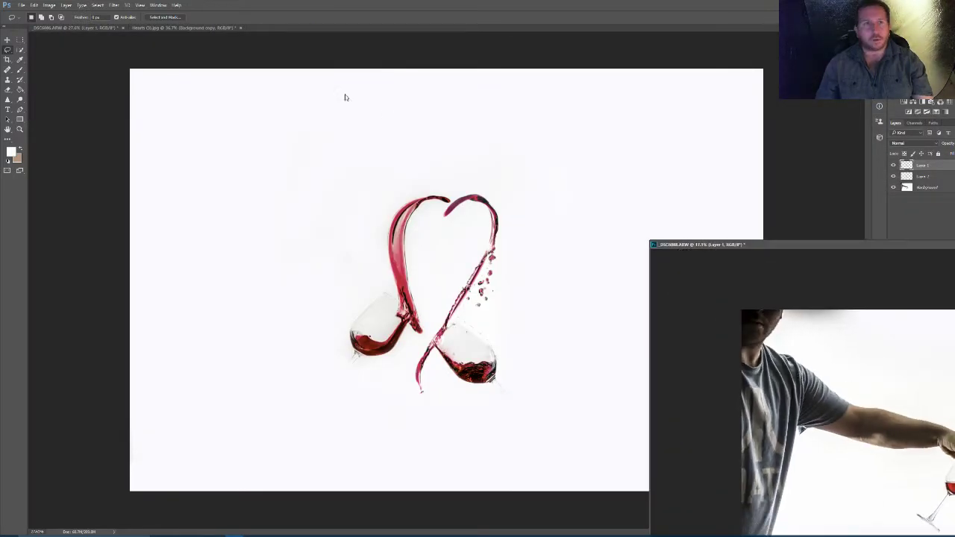
{"action": "left_click", "coordinate": [7, 40]}
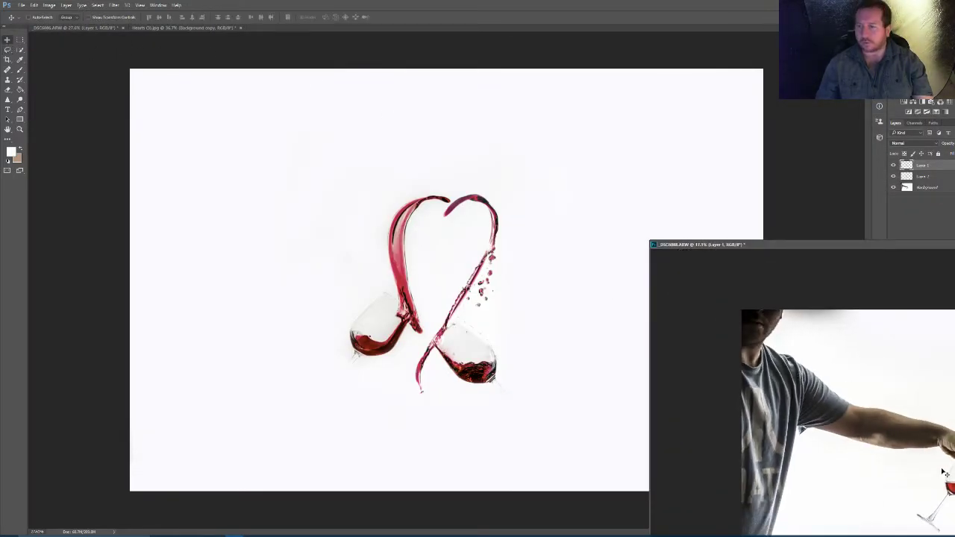
{"action": "left_click_drag", "start_coordinate": [943, 472], "coordinate": [485, 399]}
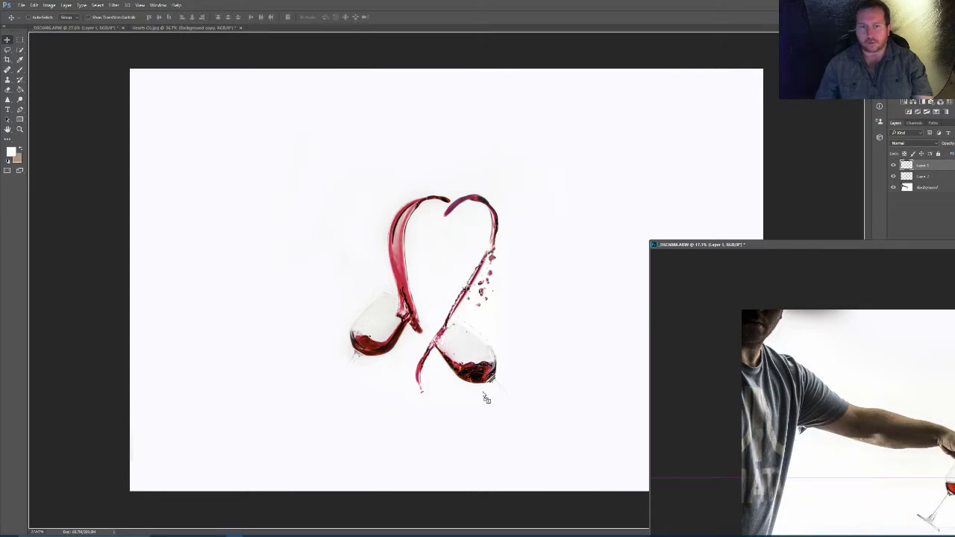
{"action": "left_click_drag", "start_coordinate": [290, 358], "coordinate": [306, 382]}
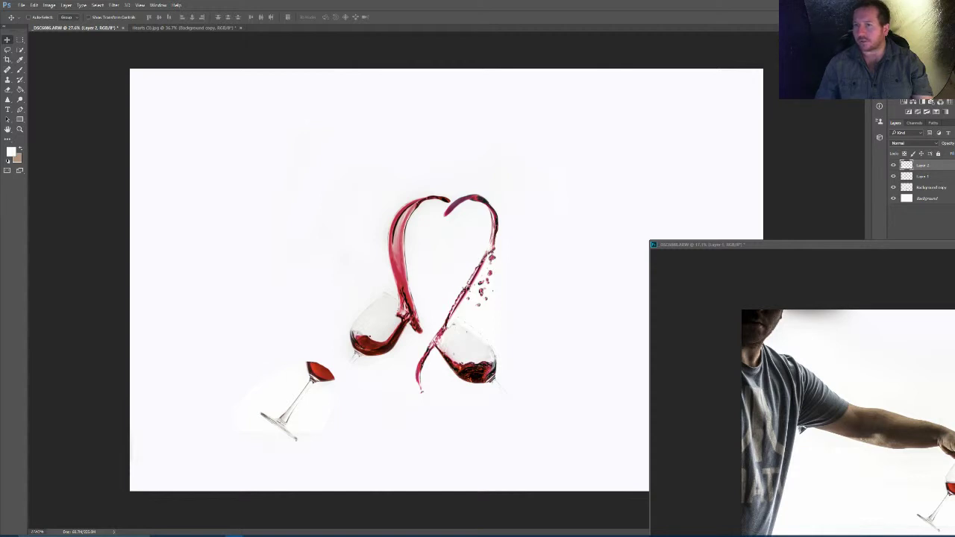
Step: Return to the arm photo, make Layer 2 active and undo the horizontal canvas flip
{"action": "left_click_drag", "start_coordinate": [874, 244], "coordinate": [414, 95]}
{"action": "left_click", "coordinate": [922, 176]}
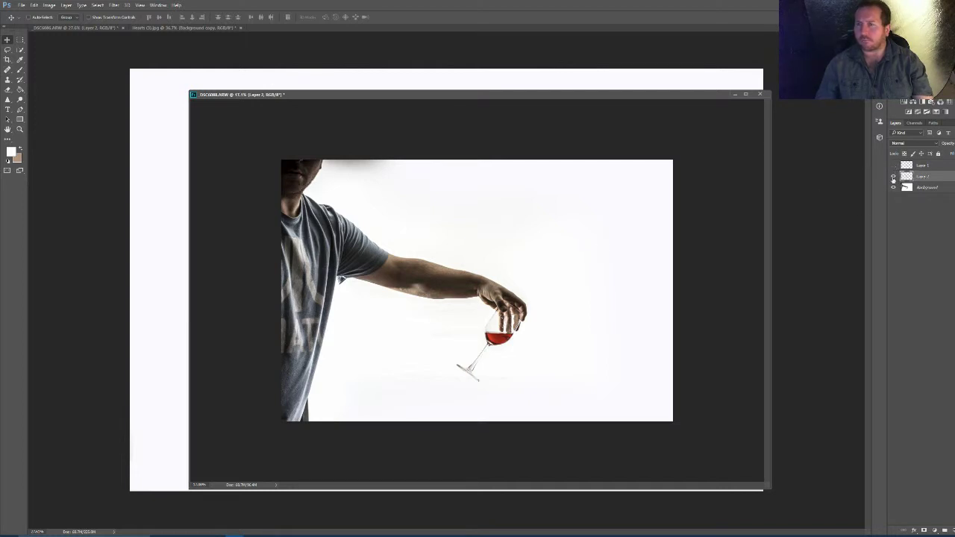
{"action": "left_click", "coordinate": [894, 177]}
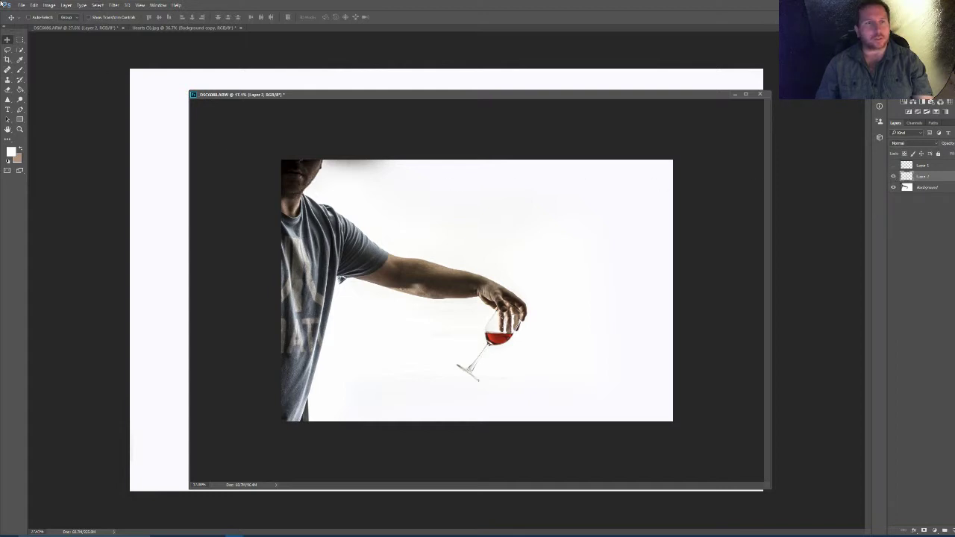
{"action": "left_click", "coordinate": [52, 7]}
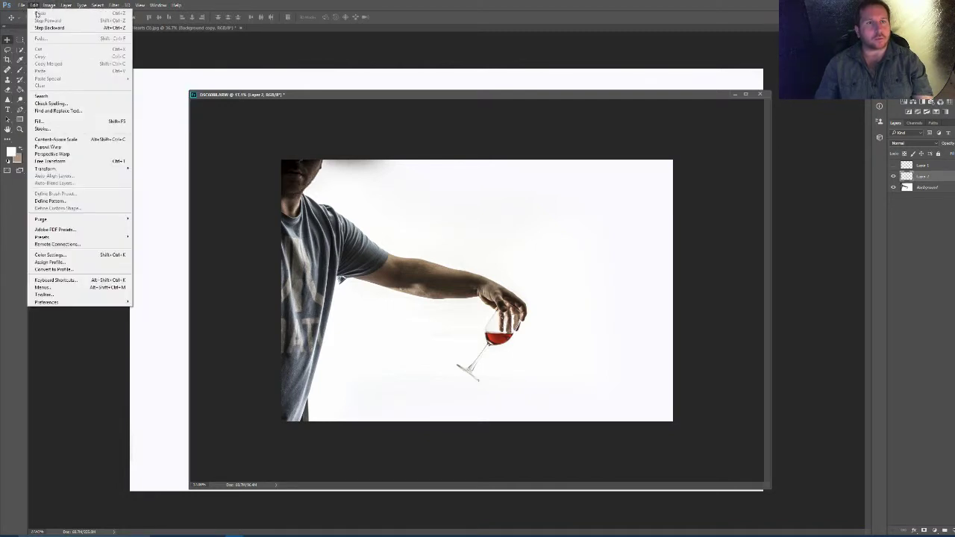
{"action": "left_click", "coordinate": [39, 27]}
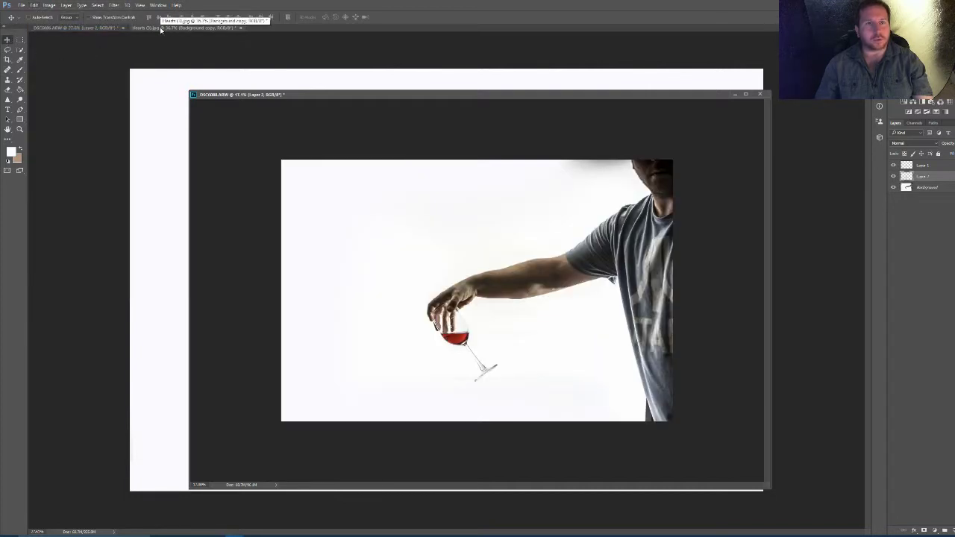
Step: Copy the unflipped stem from the arm photo into the heart composite and place it to the right of the right glass
{"action": "left_click_drag", "start_coordinate": [161, 29], "coordinate": [579, 179]}
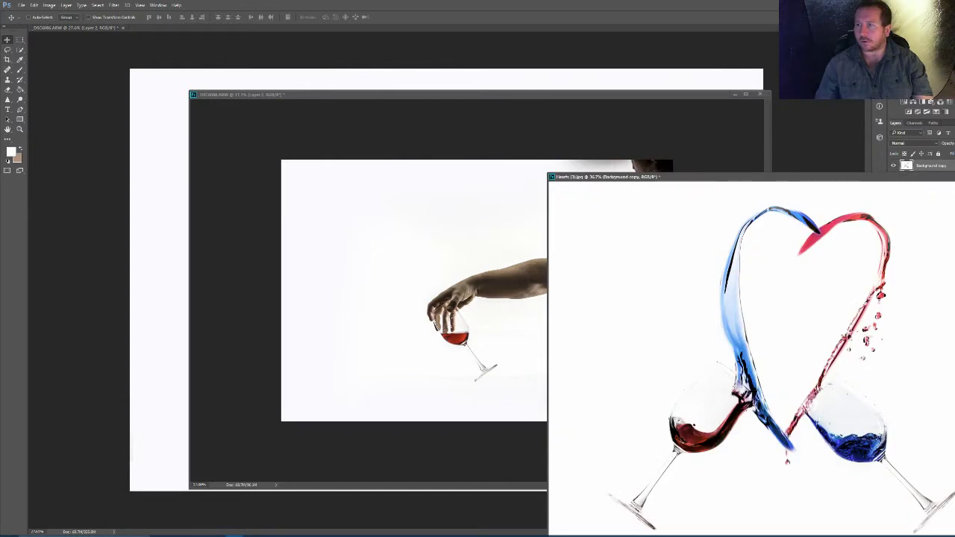
{"action": "left_click", "coordinate": [507, 195]}
{"action": "left_click_drag", "start_coordinate": [364, 95], "coordinate": [634, 143]}
{"action": "left_click_drag", "start_coordinate": [727, 378], "coordinate": [400, 412]}
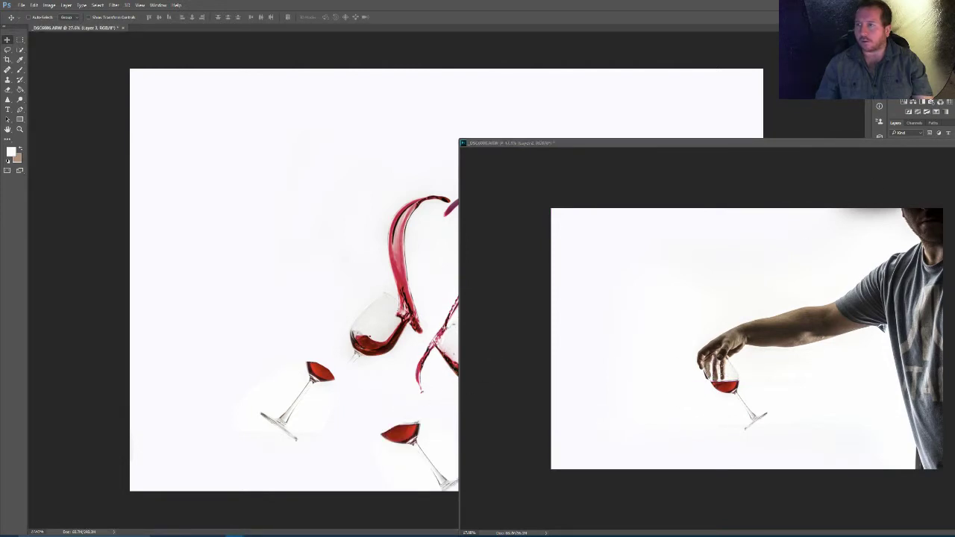
{"action": "key", "text": "ctrl+w"}
{"action": "left_click", "coordinate": [498, 201]}
{"action": "scroll", "coordinate": [441, 403], "scroll_direction": "down", "scroll_amount": 2}
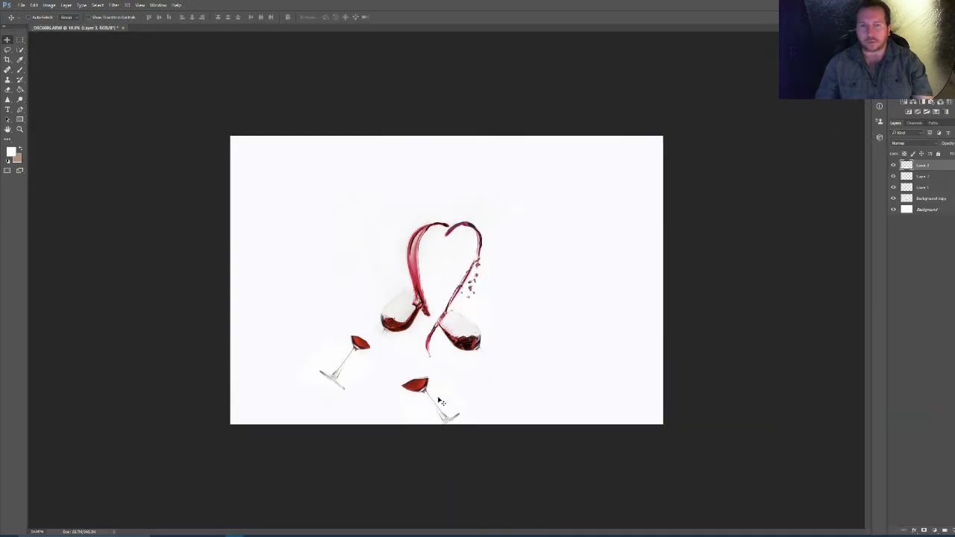
{"action": "left_click_drag", "start_coordinate": [414, 384], "coordinate": [545, 335]}
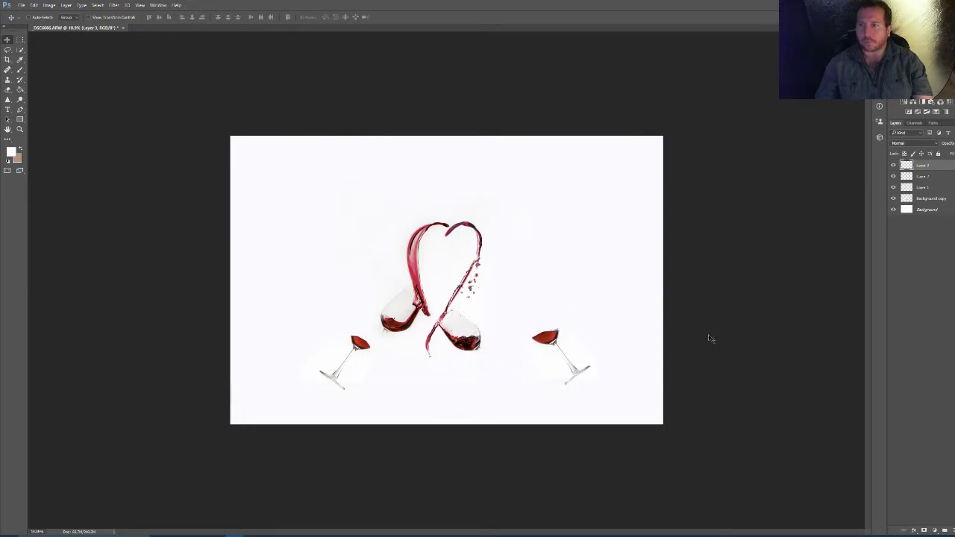
Step: Free Transform the right stem piece, rotating it slightly counterclockwise and moving it onto the right glass bowl, then deselect it
{"action": "left_click", "coordinate": [19, 40]}
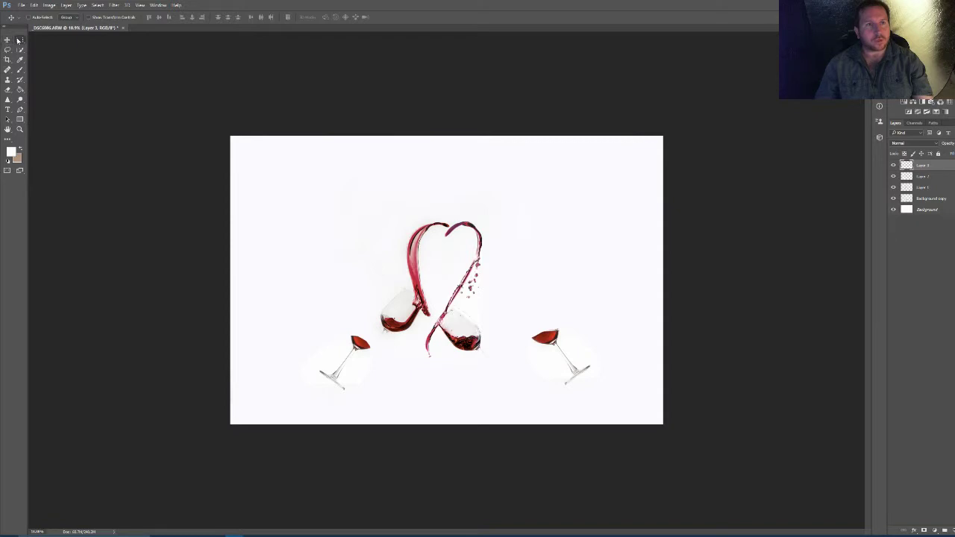
{"action": "left_click_drag", "start_coordinate": [516, 294], "coordinate": [608, 408]}
{"action": "right_click", "coordinate": [537, 325]}
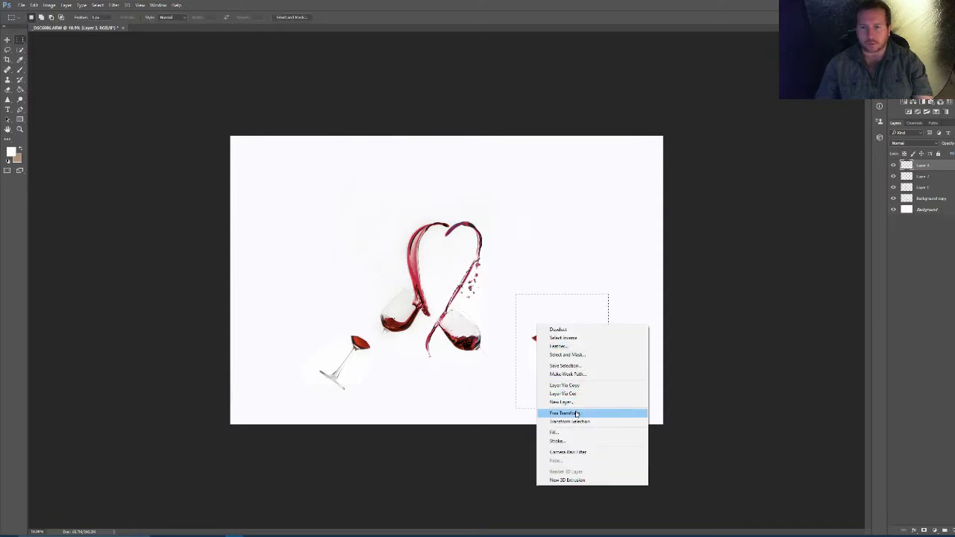
{"action": "left_click", "coordinate": [576, 413]}
{"action": "left_click_drag", "start_coordinate": [509, 286], "coordinate": [509, 300]}
{"action": "left_click_drag", "start_coordinate": [554, 345], "coordinate": [477, 344]}
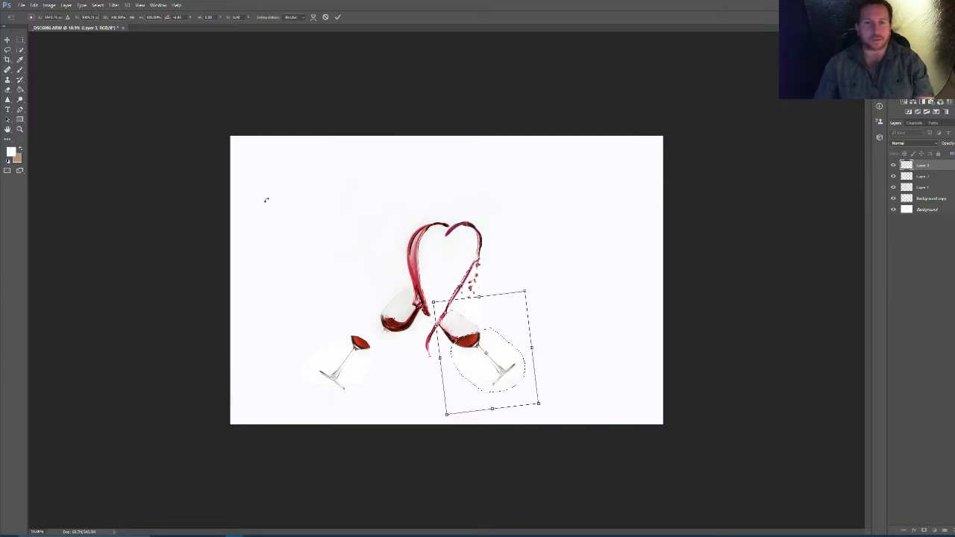
{"action": "left_click", "coordinate": [337, 17]}
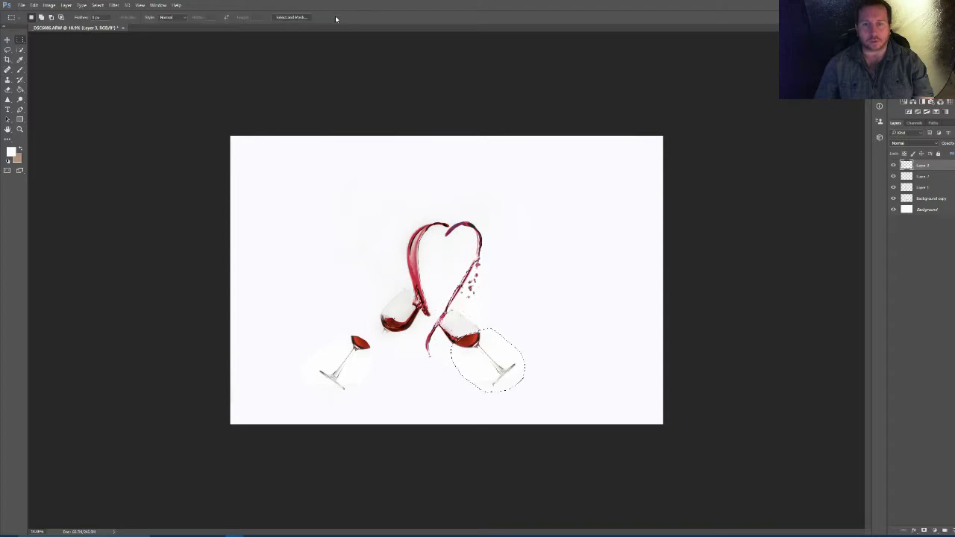
{"action": "right_click", "coordinate": [507, 258]}
{"action": "left_click", "coordinate": [514, 262]}
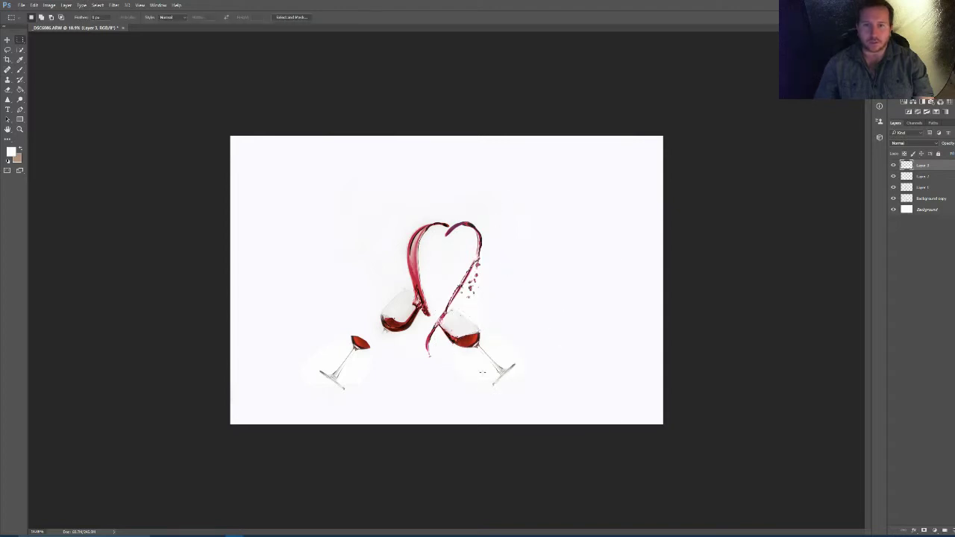
Step: Fine-tune the position of the right stem piece so its bowl edges line up with the right glass
{"action": "key", "text": "ctrl+0"}
{"action": "scroll", "coordinate": [470, 382], "scroll_direction": "up", "scroll_amount": 2}
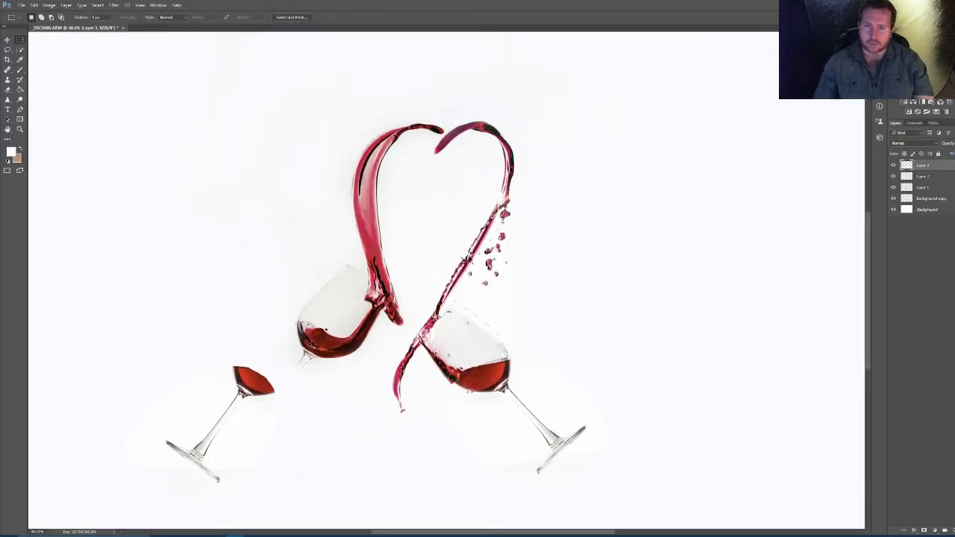
{"action": "key", "text": "v"}
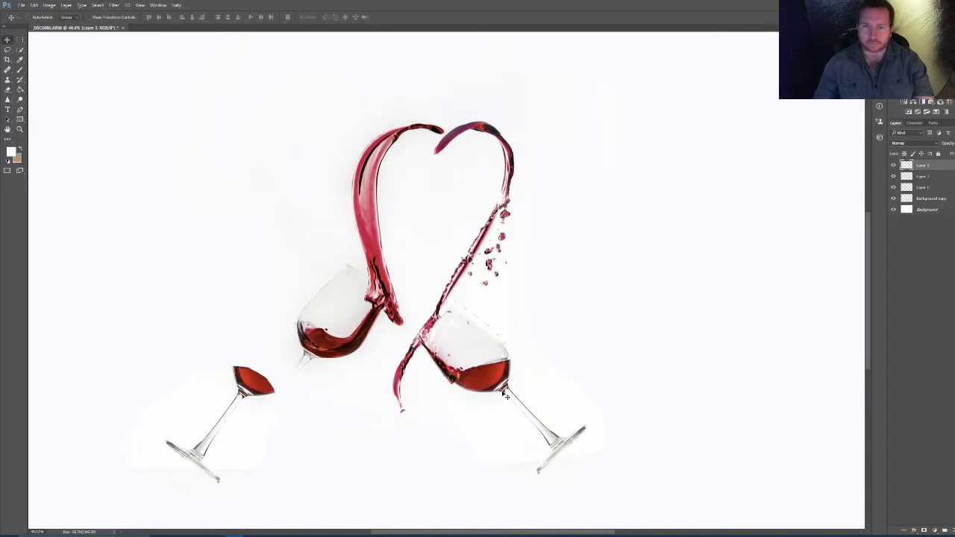
{"action": "scroll", "coordinate": [497, 415], "scroll_direction": "up", "scroll_amount": 3}
{"action": "mouse_move", "coordinate": [473, 345]}
{"action": "left_mouse_down"}
{"action": "mouse_move", "coordinate": [499, 371]}
{"action": "mouse_move", "coordinate": [467, 427]}
{"action": "mouse_move", "coordinate": [490, 373]}
{"action": "mouse_move", "coordinate": [481, 363]}
{"action": "left_mouse_up"}
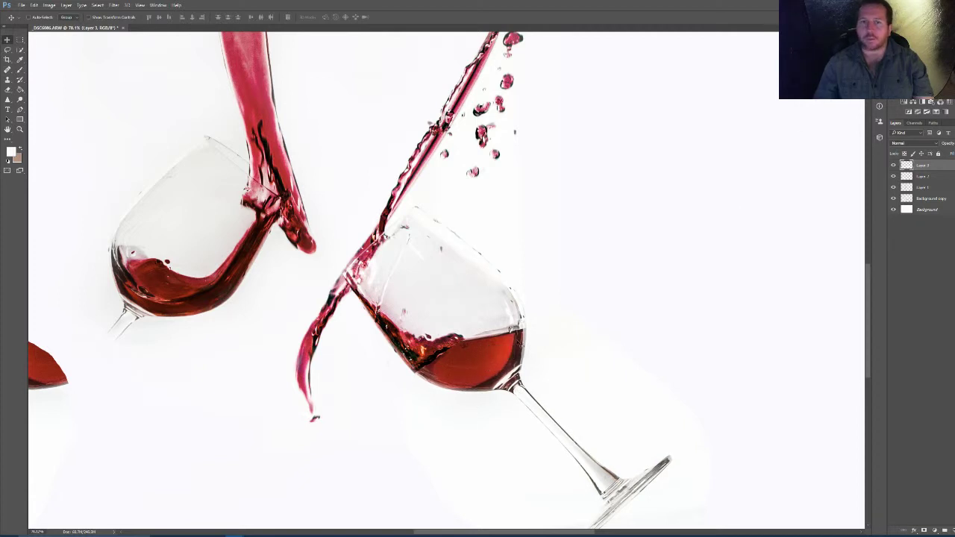
Step: Erase the copied flat red wine on Layer 3 with a smaller soft Eraser brush to uncover the right glass's original wine
{"action": "left_click", "coordinate": [7, 90]}
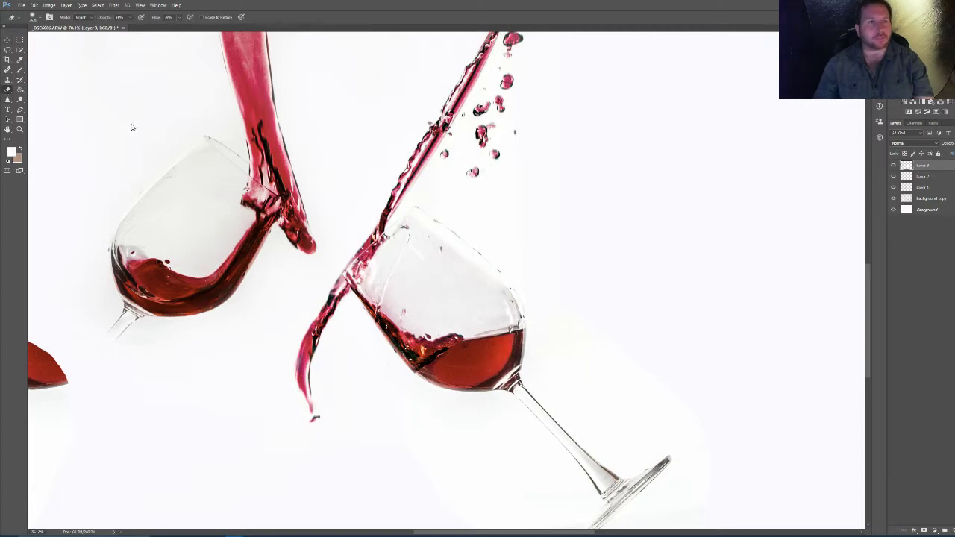
{"action": "right_click", "coordinate": [479, 254]}
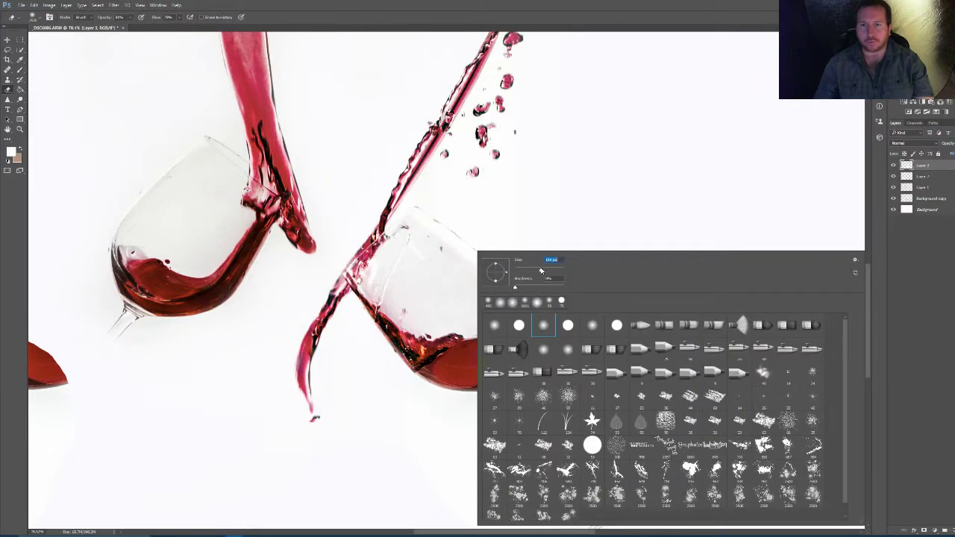
{"action": "left_click", "coordinate": [537, 235]}
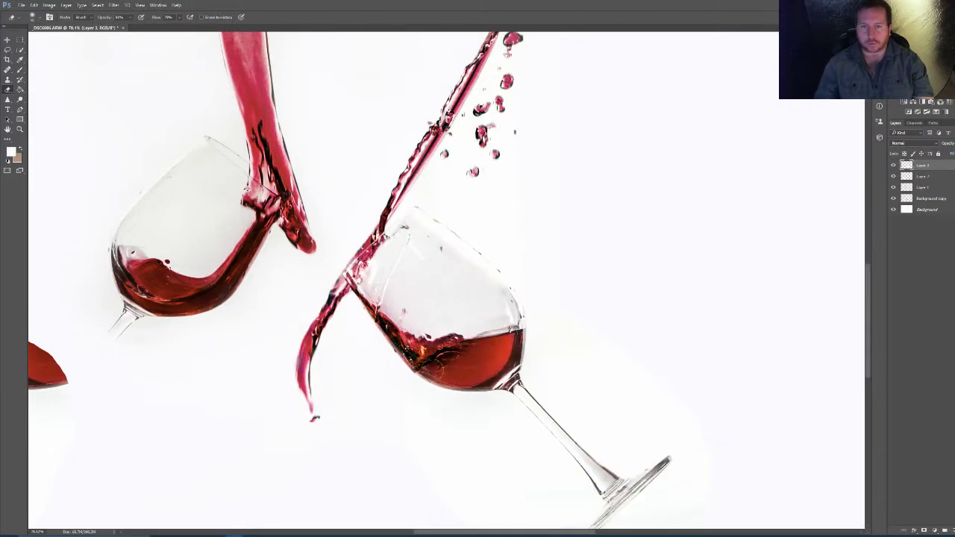
{"action": "mouse_move", "coordinate": [437, 367]}
{"action": "left_mouse_down"}
{"action": "mouse_move", "coordinate": [452, 336]}
{"action": "mouse_move", "coordinate": [497, 338]}
{"action": "mouse_move", "coordinate": [520, 312]}
{"action": "mouse_move", "coordinate": [514, 340]}
{"action": "mouse_move", "coordinate": [522, 321]}
{"action": "mouse_move", "coordinate": [531, 332]}
{"action": "mouse_move", "coordinate": [470, 384]}
{"action": "mouse_move", "coordinate": [533, 324]}
{"action": "left_mouse_up"}
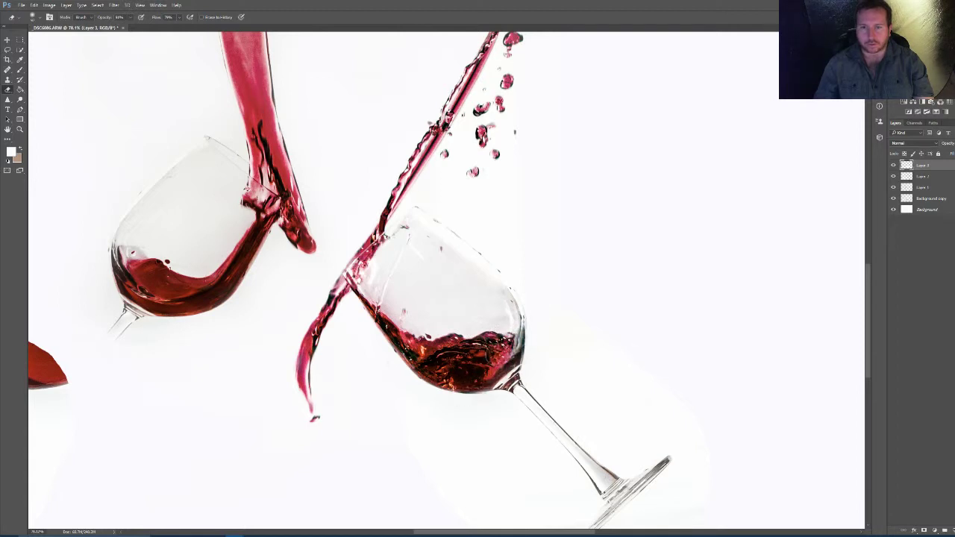
Step: Finish erasing the leftover edges of the copied wine along the right glass's lower bowl on Layer 3
{"action": "mouse_move", "coordinate": [483, 364]}
{"action": "left_mouse_down"}
{"action": "mouse_move", "coordinate": [485, 382]}
{"action": "mouse_move", "coordinate": [456, 414]}
{"action": "left_mouse_up"}
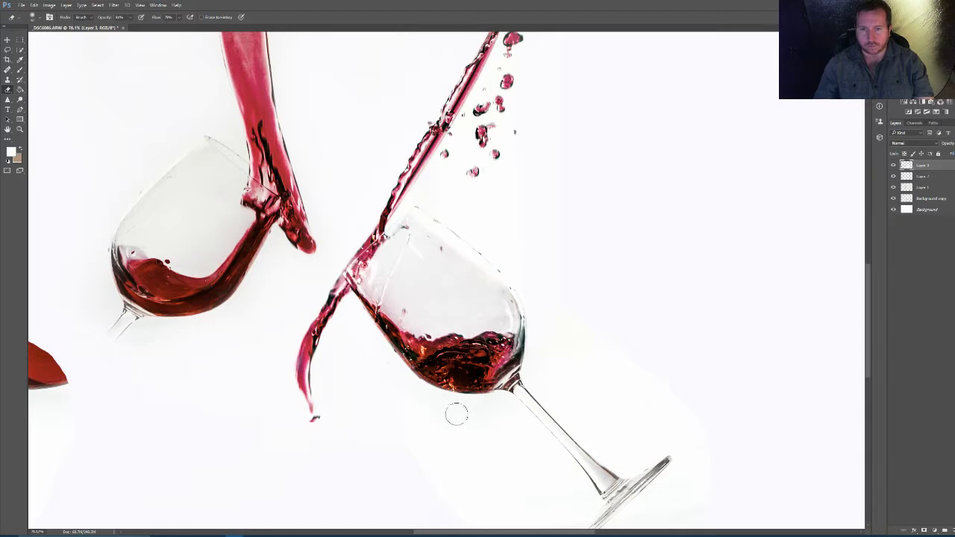
{"action": "key", "text": "ctrl+0"}
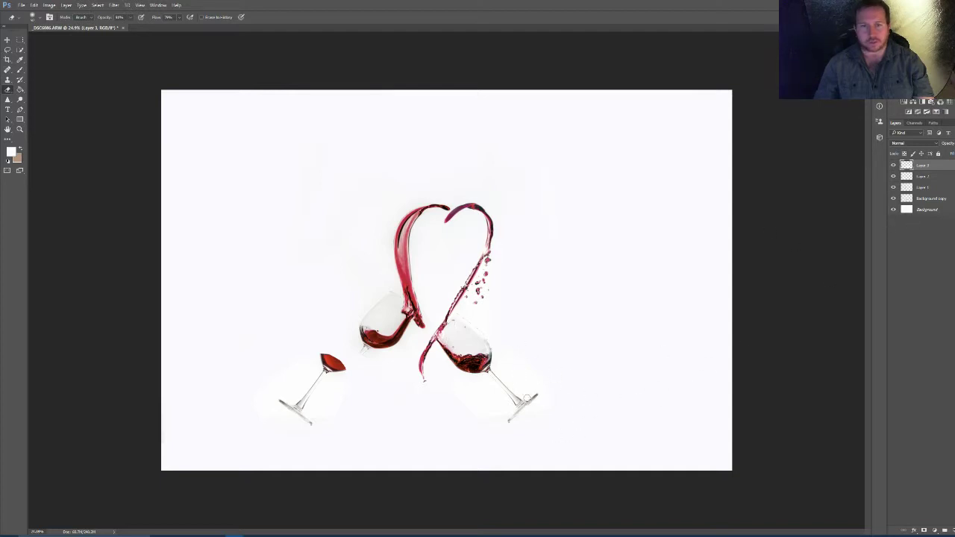
Step: Make the left stem's Layer 2 active and draw a rectangular marquee selection around the stem piece
{"action": "left_click", "coordinate": [7, 40]}
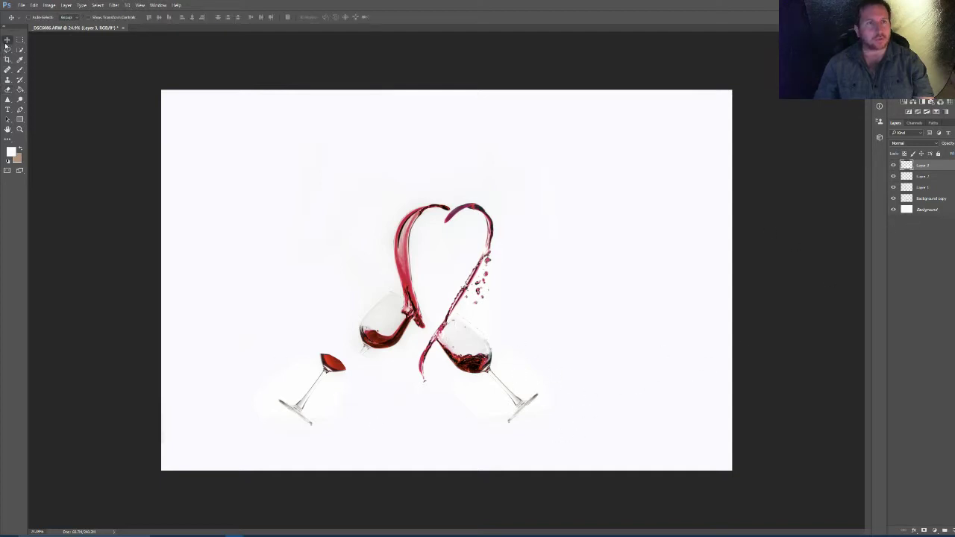
{"action": "right_click", "coordinate": [323, 388]}
{"action": "left_click", "coordinate": [345, 392]}
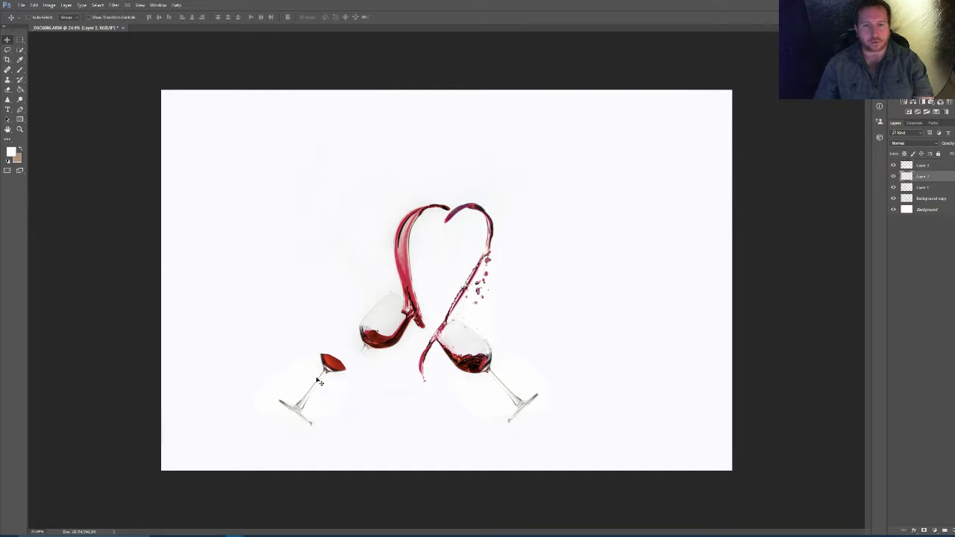
{"action": "scroll", "coordinate": [377, 339], "scroll_direction": "up", "scroll_amount": 2}
{"action": "left_click_drag", "start_coordinate": [269, 389], "coordinate": [216, 311]}
{"action": "left_click", "coordinate": [20, 41]}
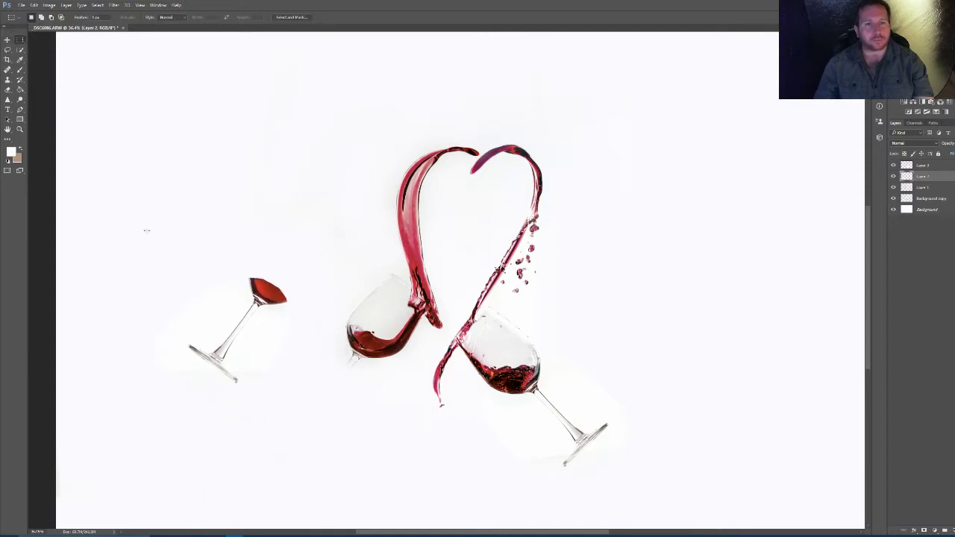
{"action": "left_click_drag", "start_coordinate": [146, 231], "coordinate": [302, 406]}
Step: Free Transform the left stem piece, rotating it slightly clockwise and moving it onto the left glass bowl, then deselect it
{"action": "right_click", "coordinate": [246, 340]}
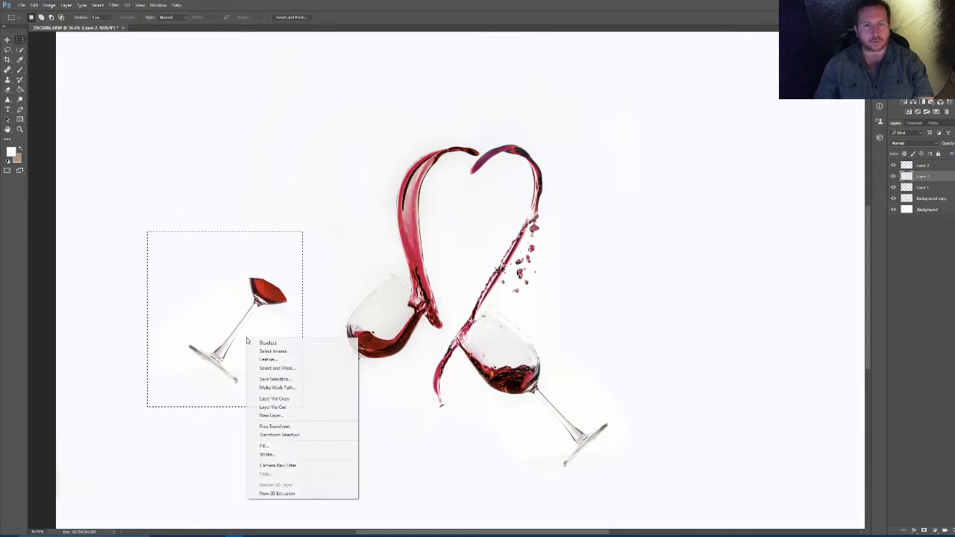
{"action": "left_click", "coordinate": [274, 426]}
{"action": "right_click", "coordinate": [260, 363]}
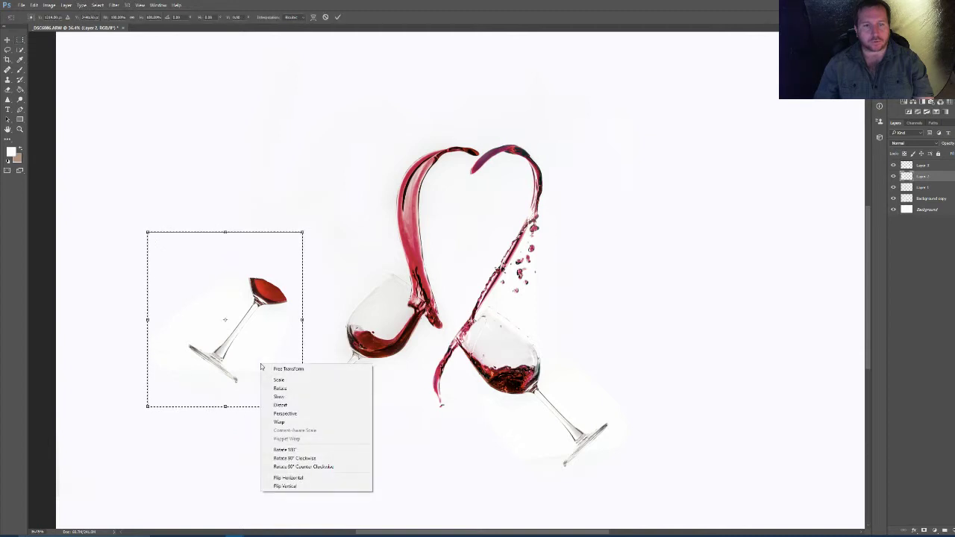
{"action": "left_click", "coordinate": [261, 363]}
{"action": "left_click_drag", "start_coordinate": [253, 342], "coordinate": [310, 440]}
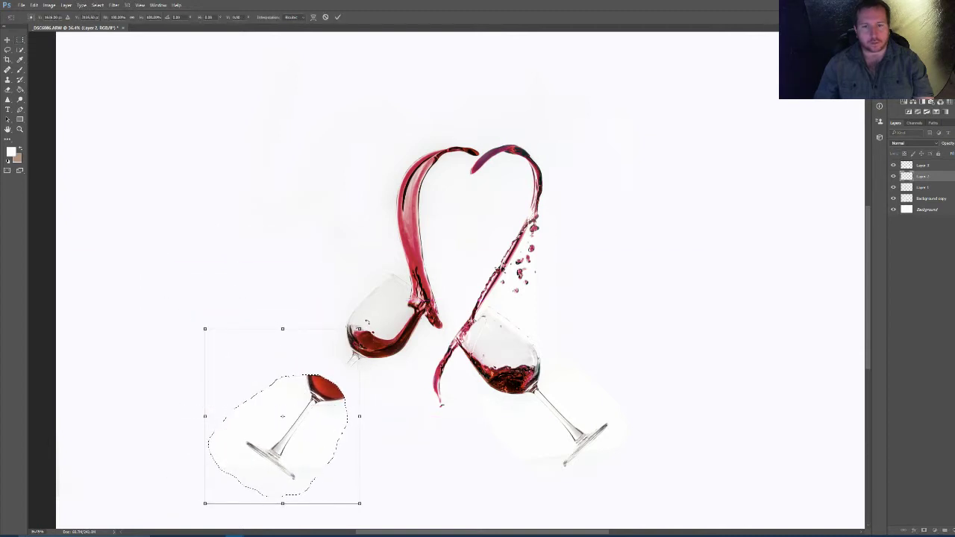
{"action": "left_click_drag", "start_coordinate": [358, 329], "coordinate": [363, 333]}
{"action": "left_click_drag", "start_coordinate": [307, 422], "coordinate": [344, 379]}
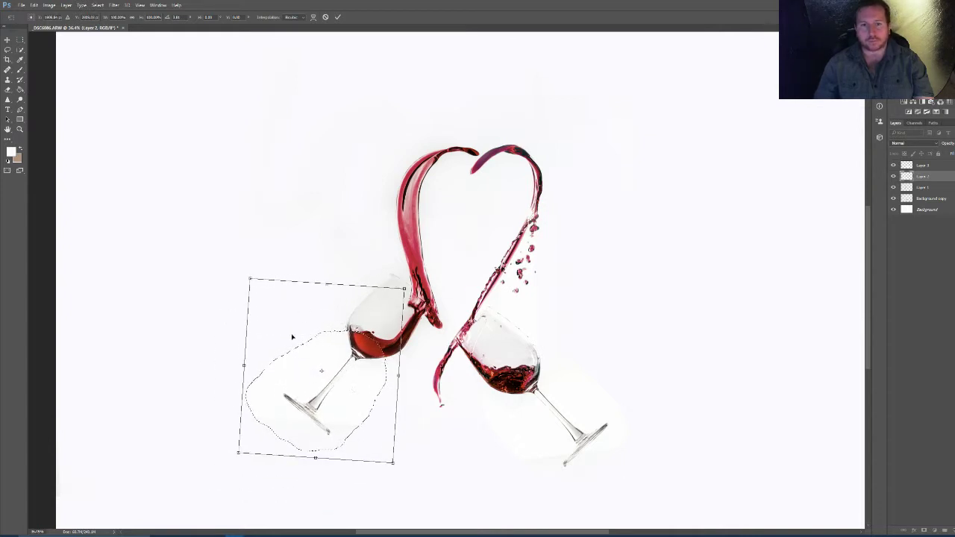
{"action": "left_click", "coordinate": [337, 19]}
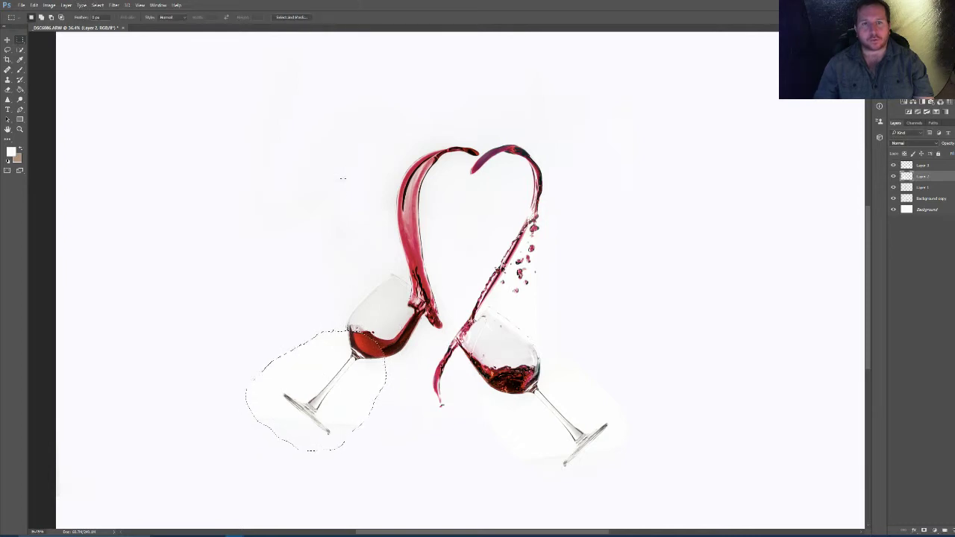
{"action": "right_click", "coordinate": [331, 193]}
{"action": "left_click", "coordinate": [354, 199]}
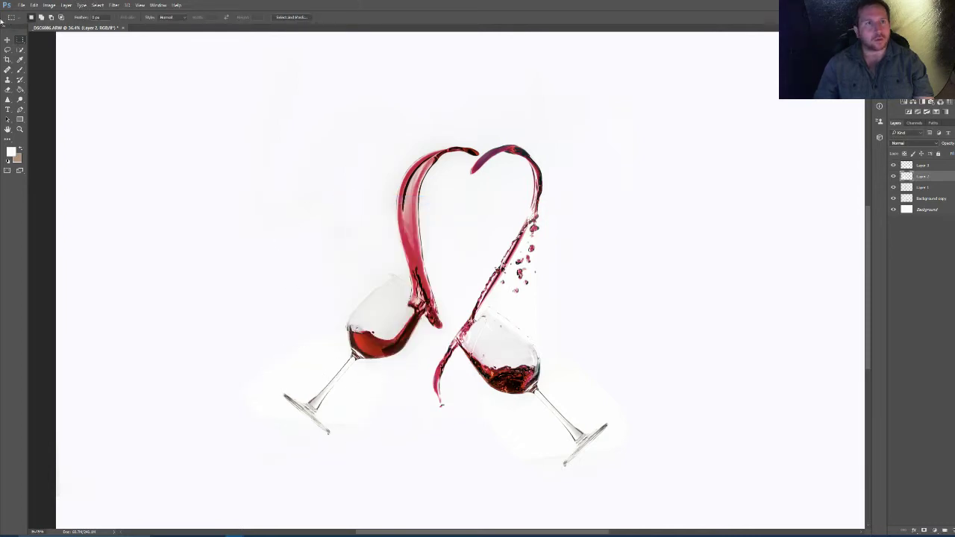
Step: Erase the copied flat red wine on Layer 2 with the soft Eraser to uncover the left glass's original wine
{"action": "left_click", "coordinate": [8, 90]}
{"action": "scroll", "coordinate": [380, 377], "scroll_direction": "up", "scroll_amount": 5}
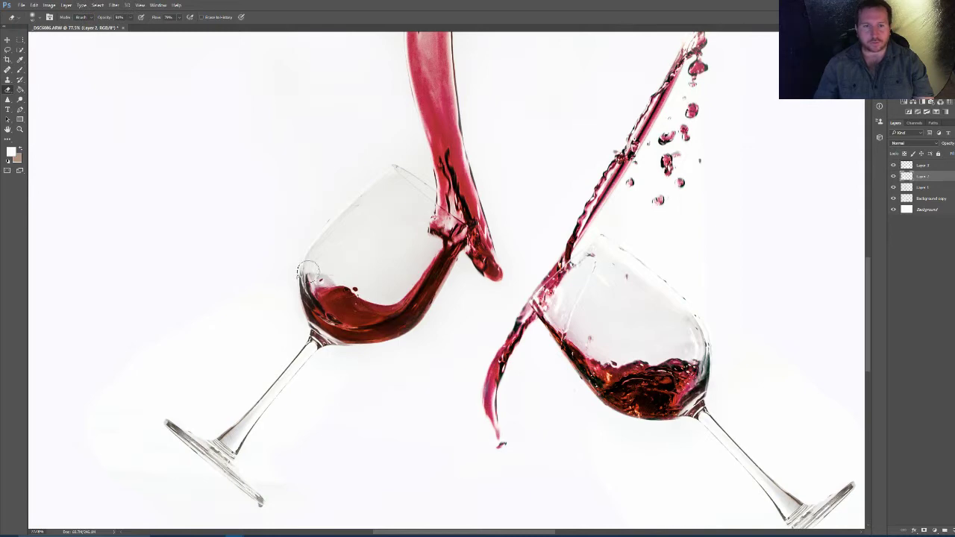
{"action": "key", "text": "ctrl+0"}
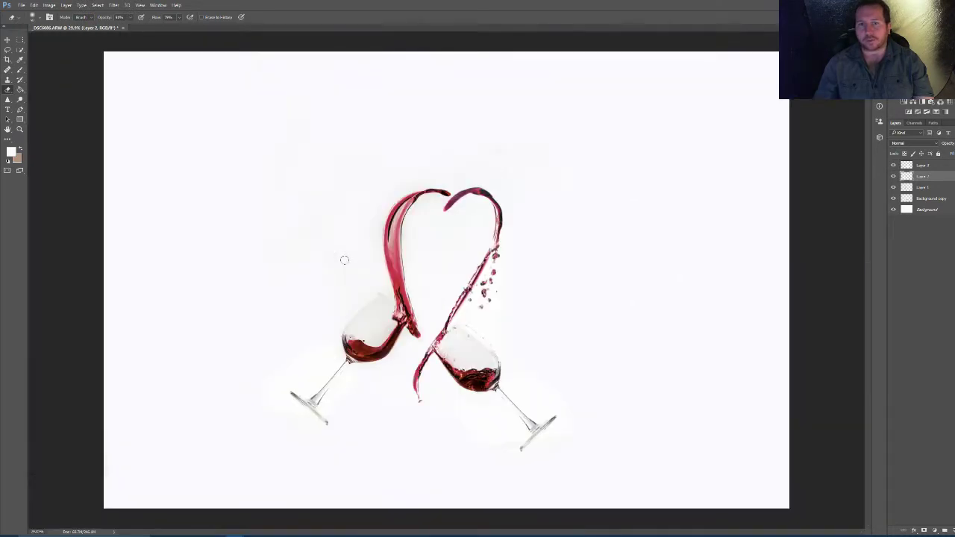
{"action": "key", "text": "ctrl+minus"}
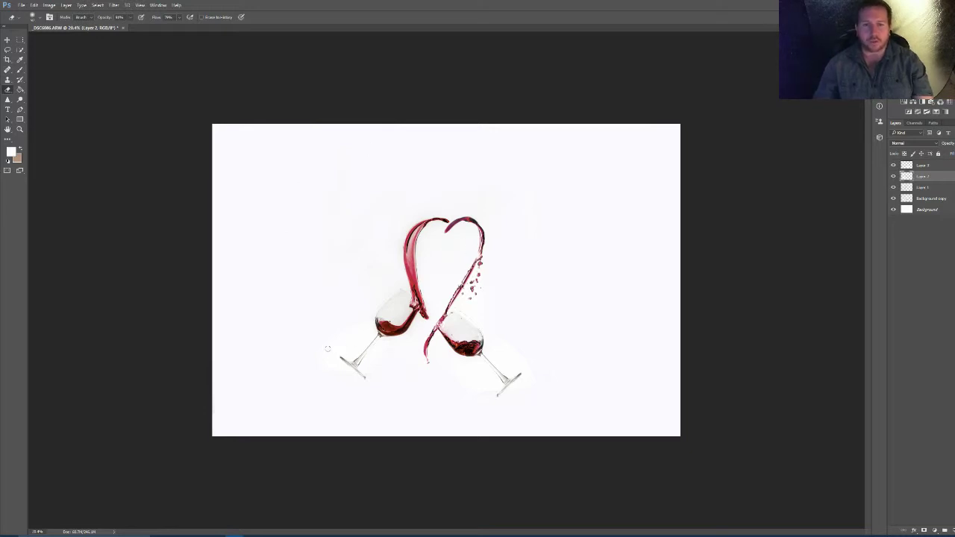
Step: Remove the white patches around the left stem on Layer 2 and the right stem on Layer 3 with the Magic Eraser
{"action": "scroll", "coordinate": [452, 404], "scroll_direction": "up", "scroll_amount": 3}
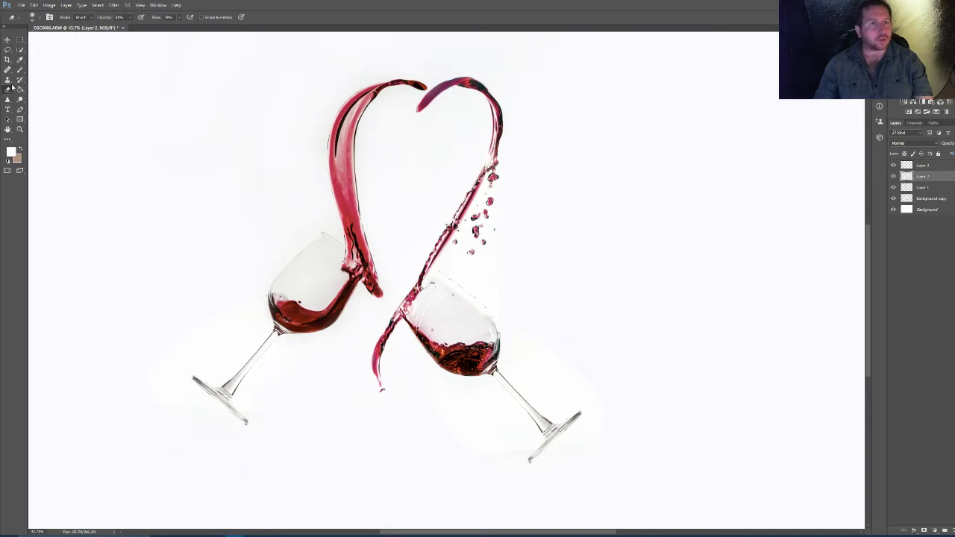
{"action": "right_click", "coordinate": [12, 91]}
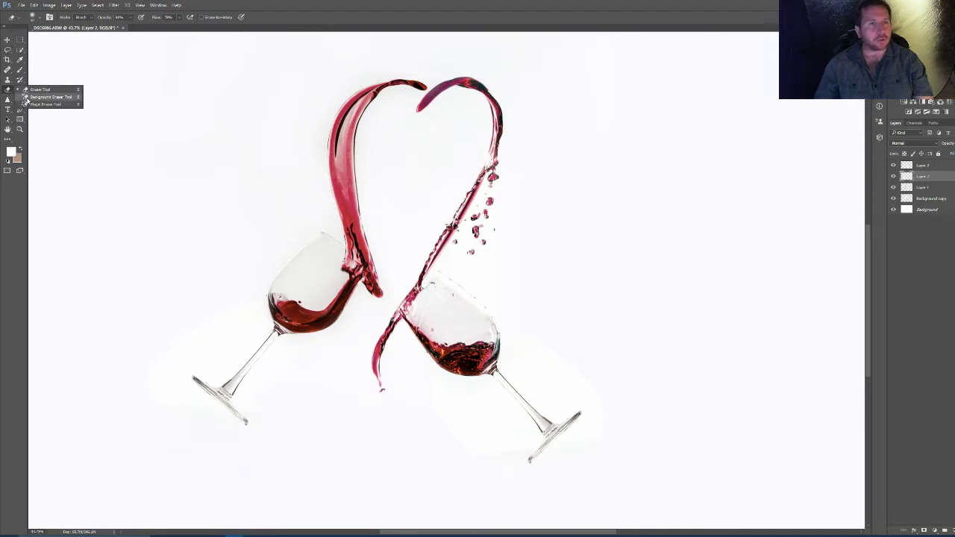
{"action": "left_click", "coordinate": [30, 105]}
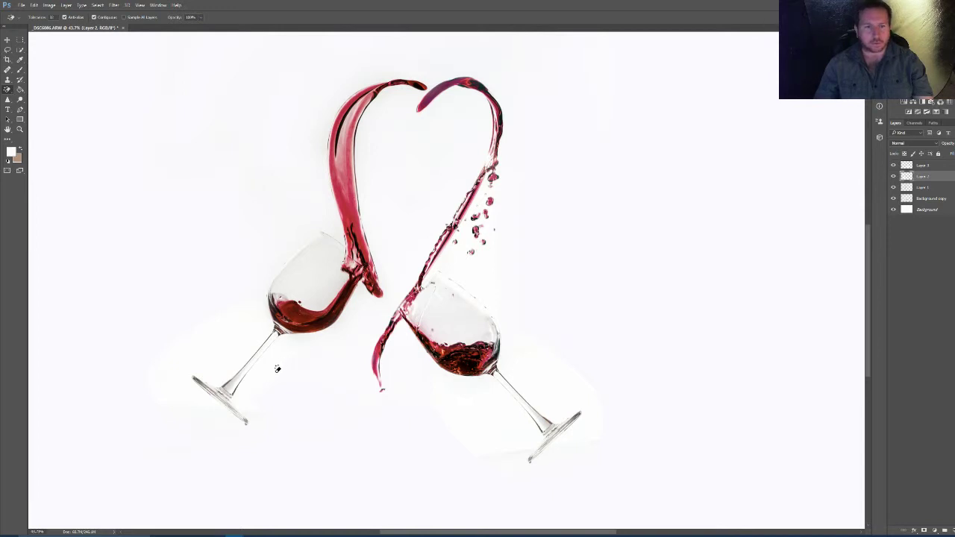
{"action": "left_click", "coordinate": [277, 368]}
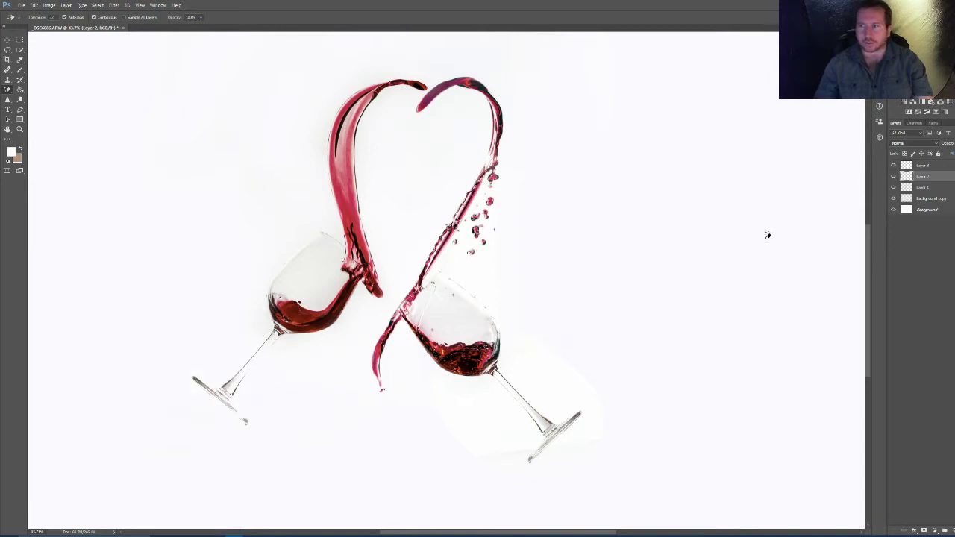
{"action": "left_click", "coordinate": [926, 167]}
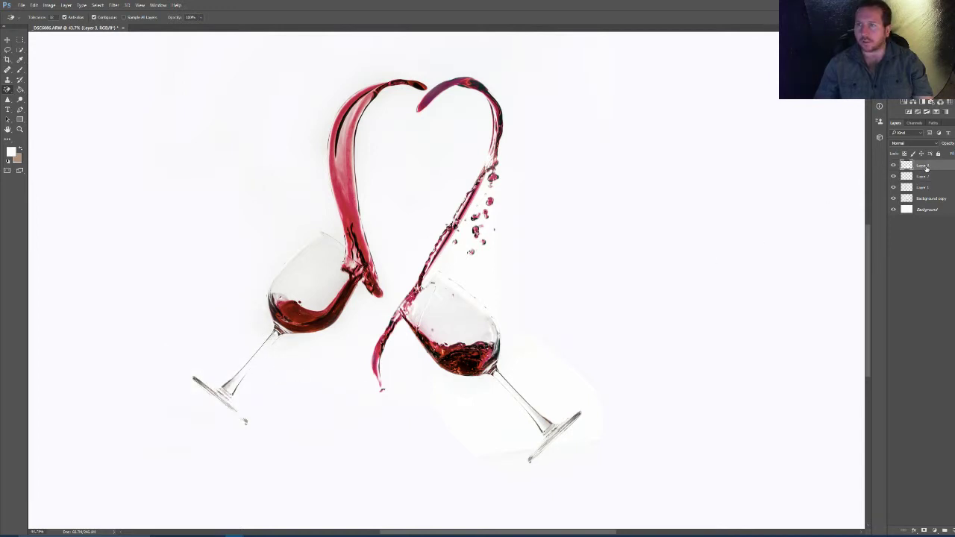
{"action": "left_click", "coordinate": [539, 379]}
{"action": "scroll", "coordinate": [391, 449], "scroll_direction": "down", "scroll_amount": 2}
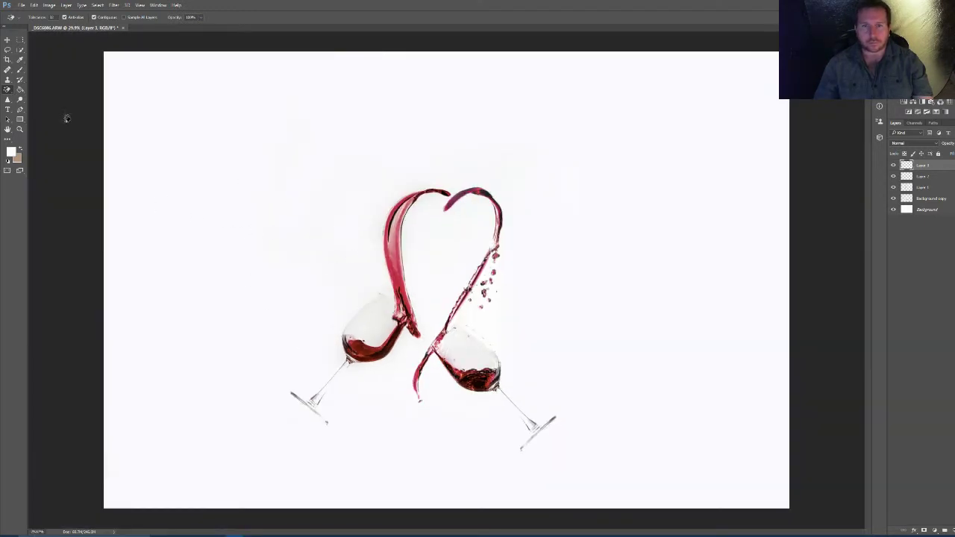
Step: Flatten all layers of the composite into the background and apply Auto Tone
{"action": "left_click", "coordinate": [63, 6]}
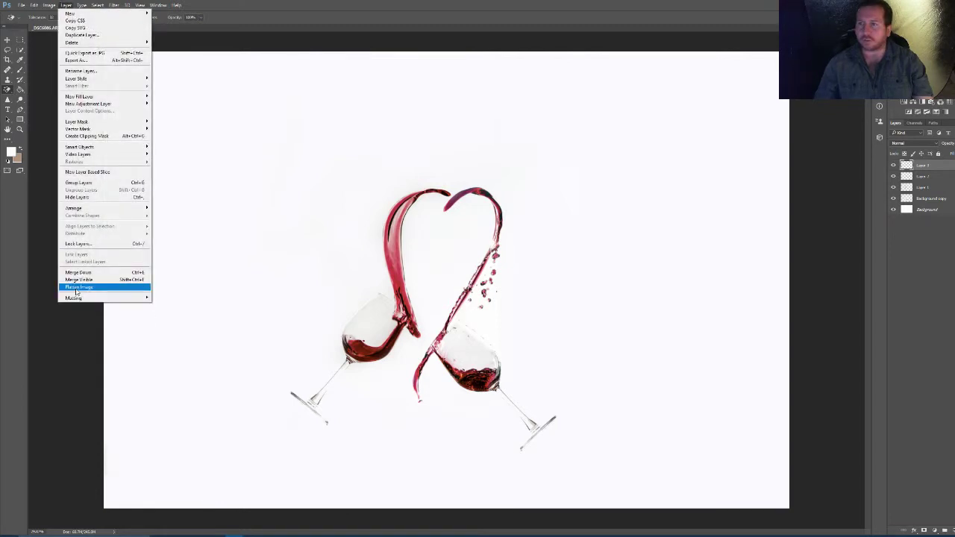
{"action": "left_click", "coordinate": [78, 287]}
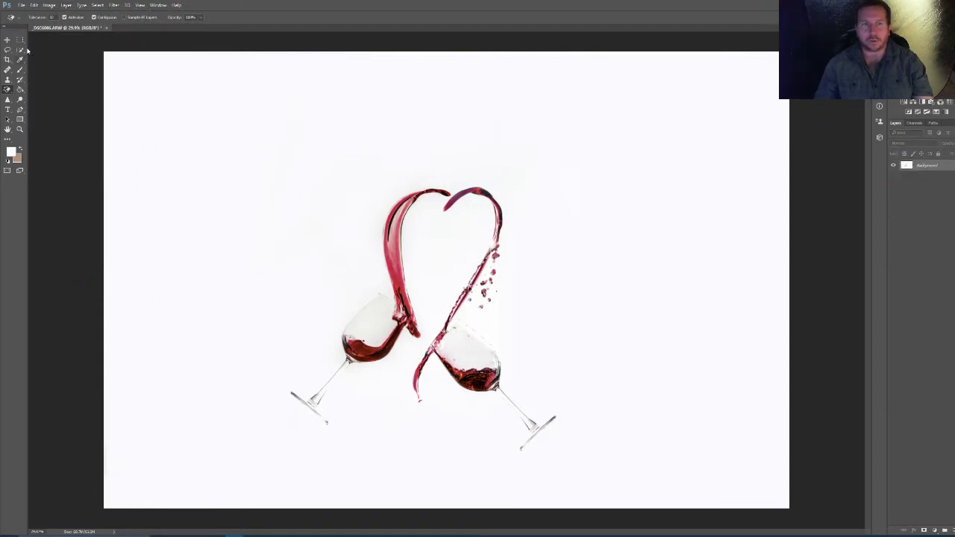
{"action": "left_click", "coordinate": [49, 5]}
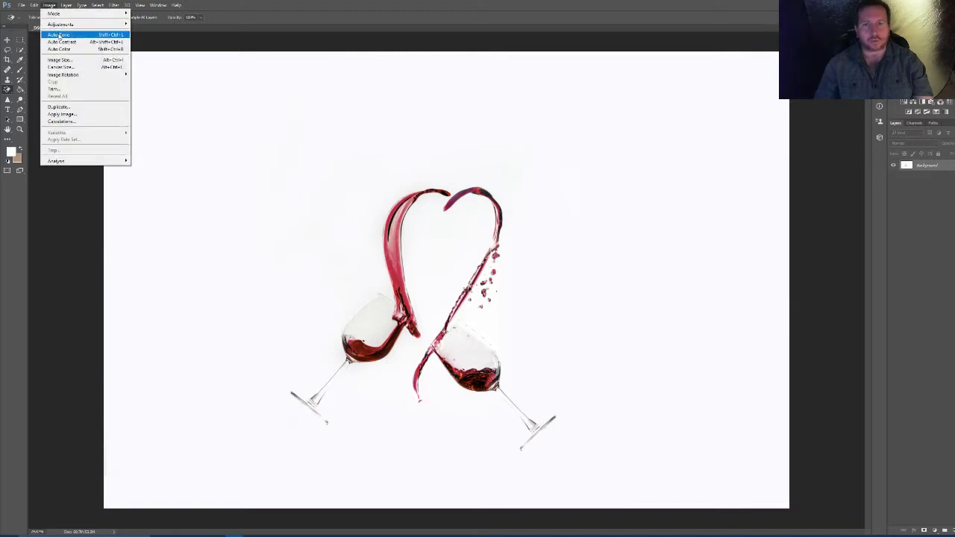
{"action": "left_click", "coordinate": [59, 35]}
Step: Try an automatic color correction on the flattened image and undo it
{"action": "left_click", "coordinate": [49, 5]}
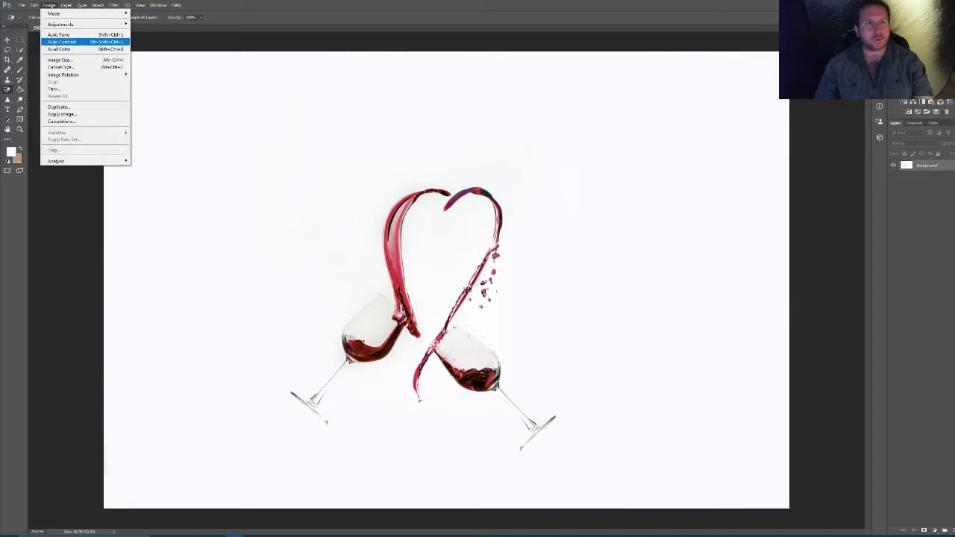
{"action": "left_click", "coordinate": [54, 43]}
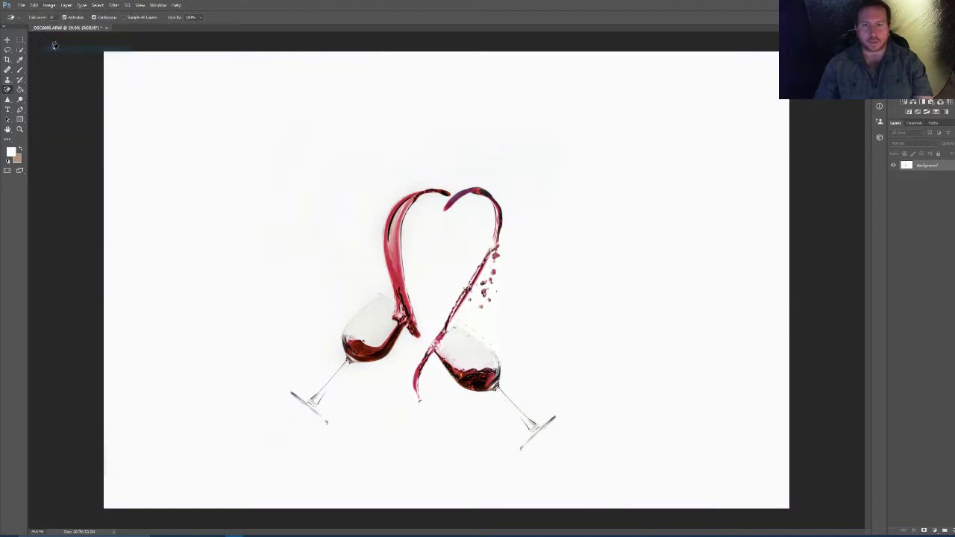
{"action": "left_click", "coordinate": [37, 7]}
{"action": "left_click", "coordinate": [46, 13]}
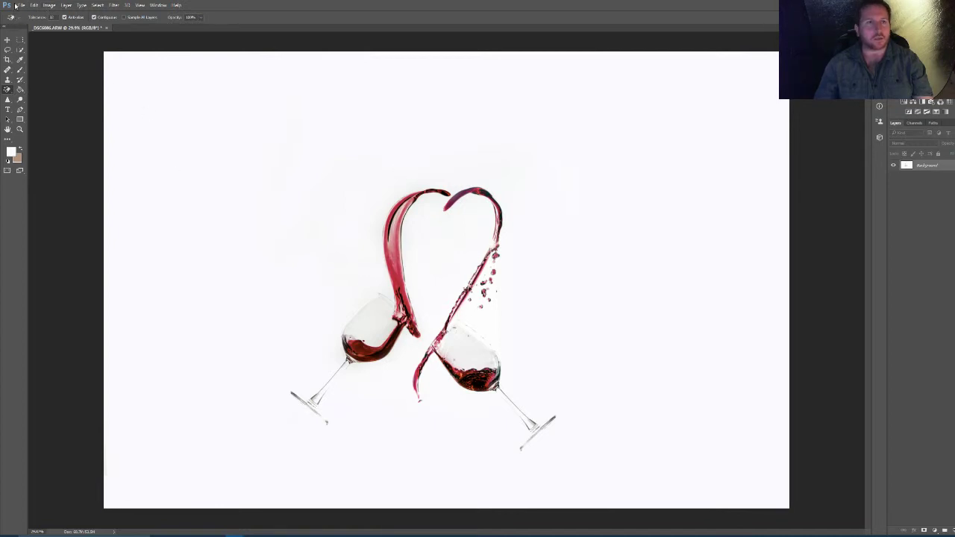
Step: Duplicate the flattened background layer, keeping the default name Background copy
{"action": "left_click", "coordinate": [50, 5]}
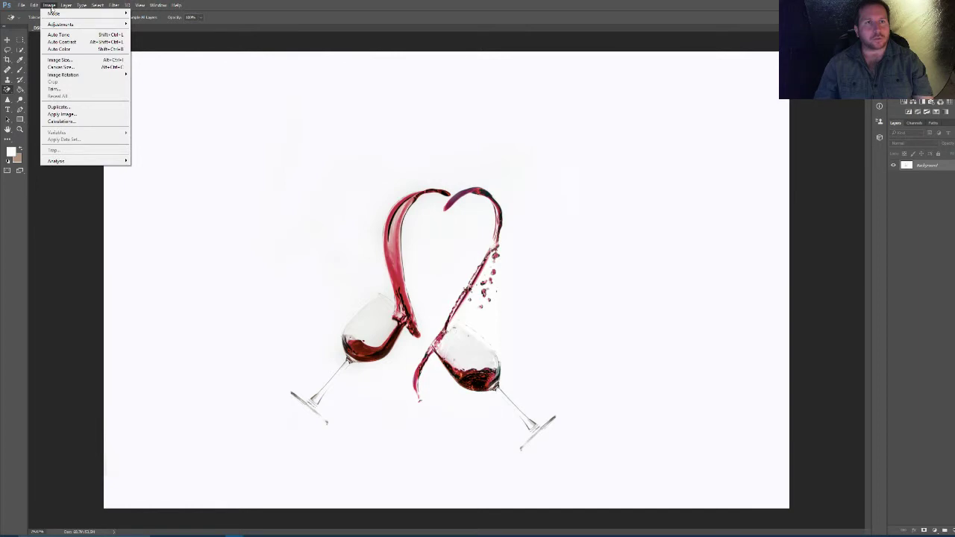
{"action": "mouse_move", "coordinate": [66, 5]}
{"action": "left_click", "coordinate": [82, 34]}
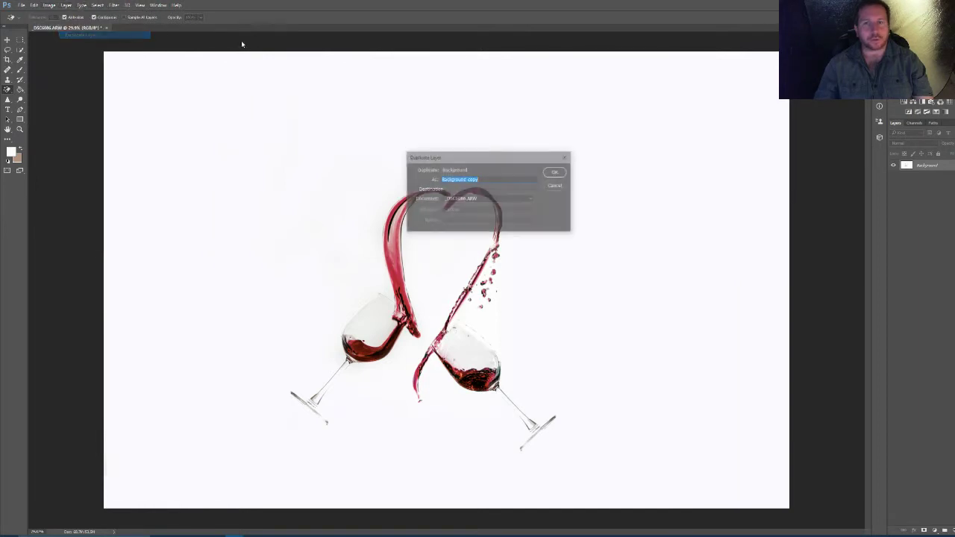
{"action": "key", "text": "Return"}
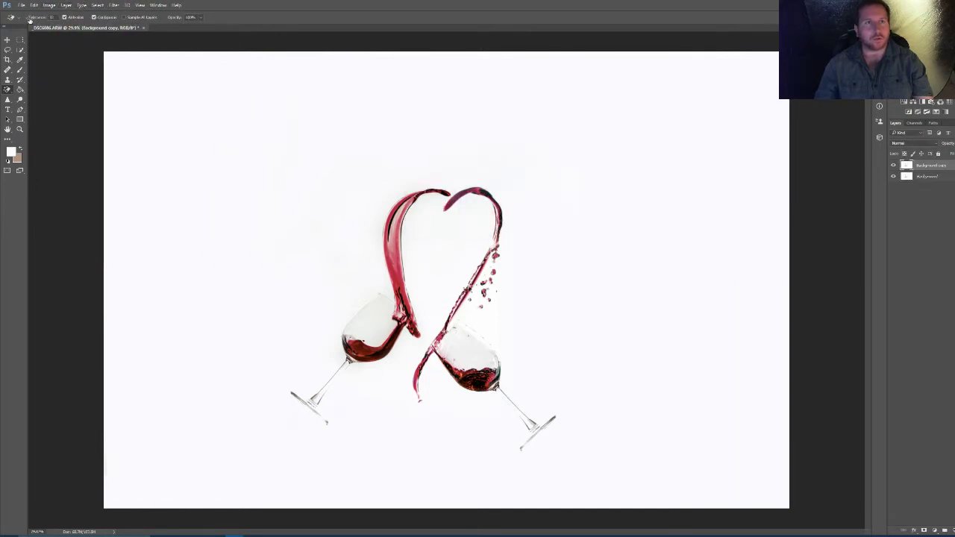
Step: Recolor the Background copy layer teal with Hue/Saturation, using Hue -165, Saturation +15 and Lightness +6
{"action": "left_click", "coordinate": [49, 6]}
{"action": "mouse_move", "coordinate": [74, 25]}
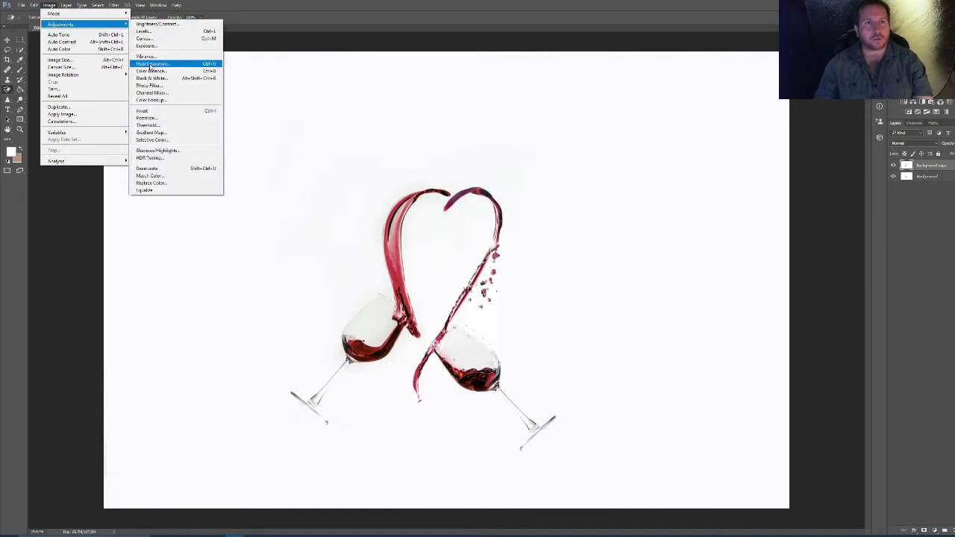
{"action": "left_click", "coordinate": [150, 64]}
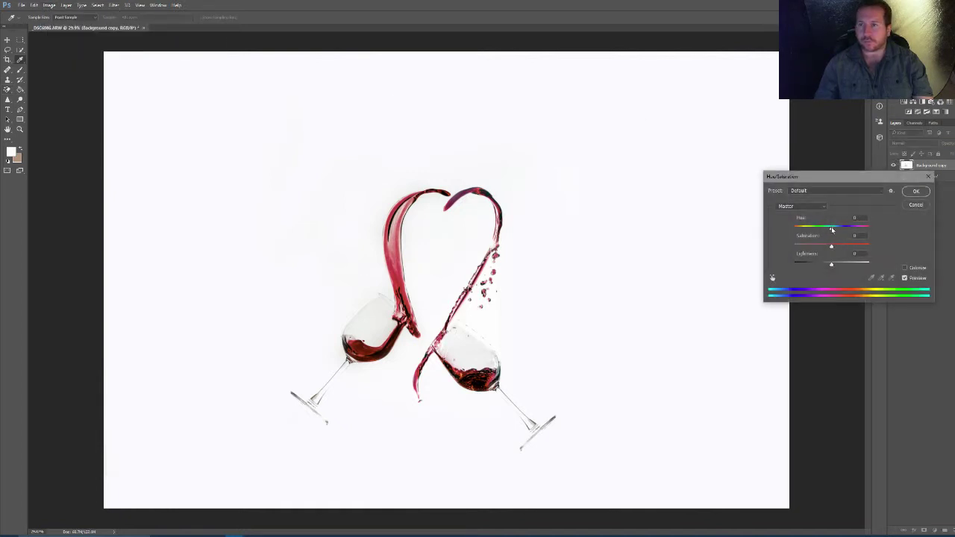
{"action": "left_click_drag", "start_coordinate": [831, 230], "coordinate": [834, 266]}
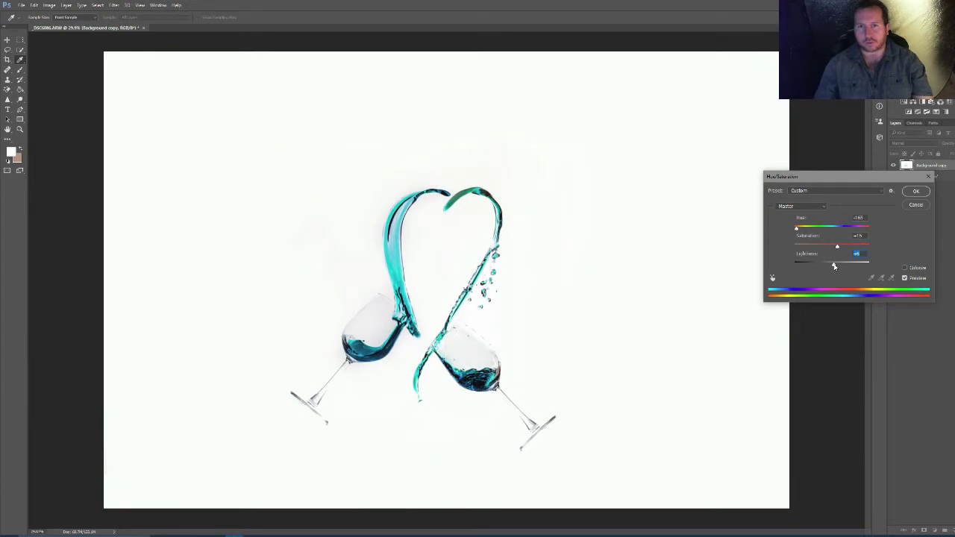
{"action": "key", "text": "Return"}
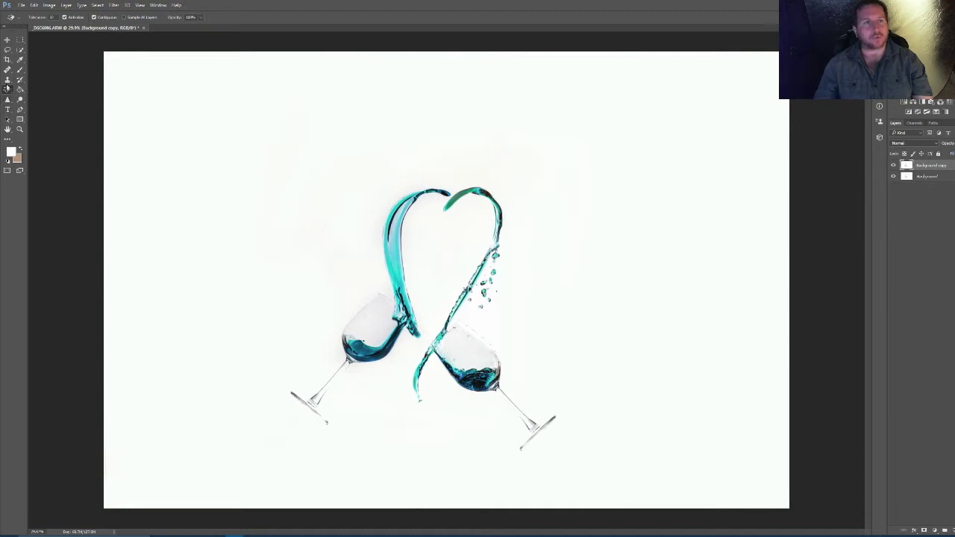
Step: Erase the teal copy over the left glass's wine and the splash at its rim with the Eraser tool
{"action": "left_click", "coordinate": [8, 90]}
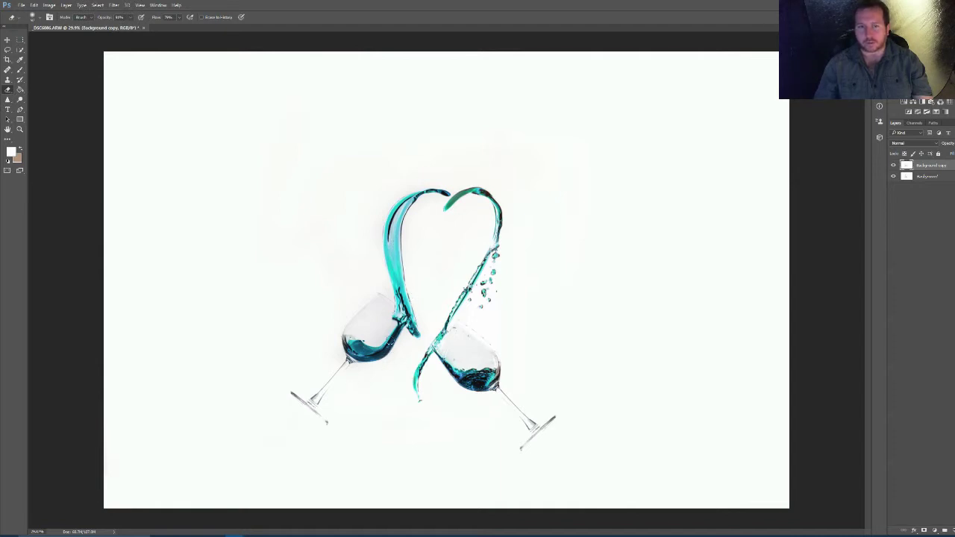
{"action": "scroll", "coordinate": [384, 373], "scroll_direction": "up", "scroll_amount": 2}
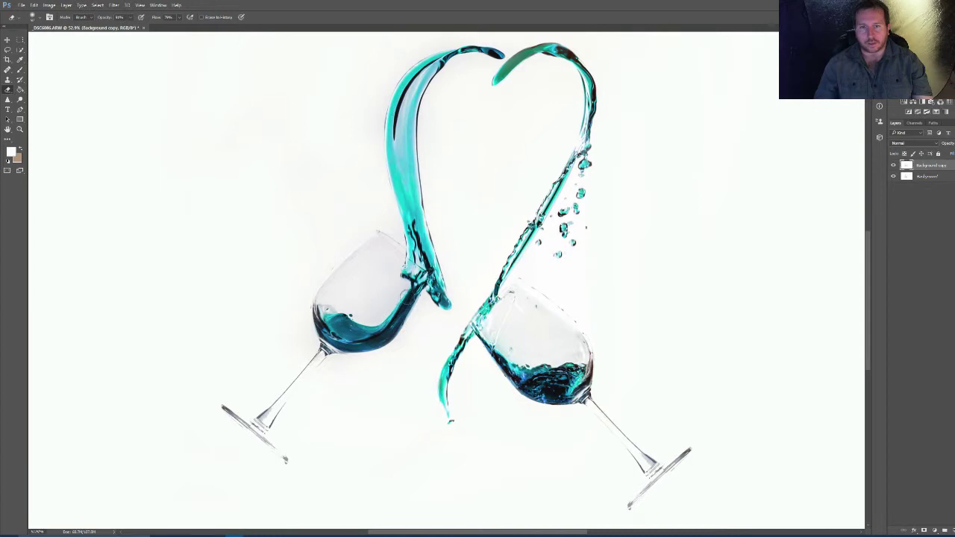
{"action": "mouse_move", "coordinate": [404, 311]}
{"action": "left_mouse_down"}
{"action": "mouse_move", "coordinate": [367, 343]}
{"action": "mouse_move", "coordinate": [351, 342]}
{"action": "mouse_move", "coordinate": [319, 304]}
{"action": "mouse_move", "coordinate": [322, 348]}
{"action": "left_mouse_up"}
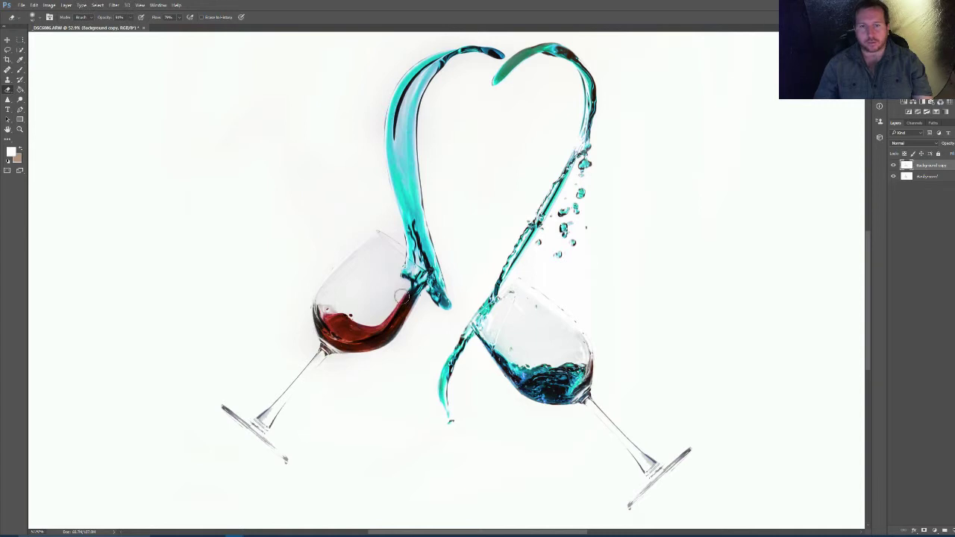
{"action": "mouse_move", "coordinate": [414, 282]}
{"action": "left_mouse_down"}
{"action": "mouse_move", "coordinate": [407, 270]}
{"action": "mouse_move", "coordinate": [422, 280]}
{"action": "left_mouse_up"}
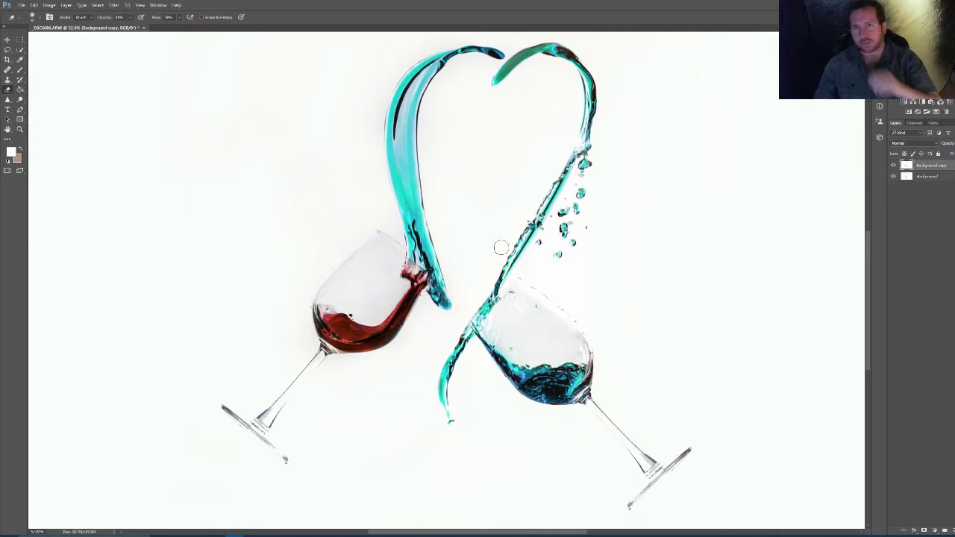
Step: Erase the teal copy along the whole right-hand splash, from the heart's top down to the tail, including the droplets
{"action": "mouse_move", "coordinate": [496, 82]}
{"action": "left_mouse_down"}
{"action": "mouse_move", "coordinate": [542, 43]}
{"action": "mouse_move", "coordinate": [579, 53]}
{"action": "mouse_move", "coordinate": [542, 56]}
{"action": "mouse_move", "coordinate": [569, 63]}
{"action": "mouse_move", "coordinate": [526, 60]}
{"action": "mouse_move", "coordinate": [494, 92]}
{"action": "mouse_move", "coordinate": [537, 49]}
{"action": "mouse_move", "coordinate": [574, 71]}
{"action": "mouse_move", "coordinate": [580, 137]}
{"action": "mouse_move", "coordinate": [580, 116]}
{"action": "mouse_move", "coordinate": [568, 229]}
{"action": "mouse_move", "coordinate": [585, 162]}
{"action": "mouse_move", "coordinate": [583, 182]}
{"action": "mouse_move", "coordinate": [555, 260]}
{"action": "mouse_move", "coordinate": [587, 223]}
{"action": "mouse_move", "coordinate": [533, 254]}
{"action": "mouse_move", "coordinate": [547, 189]}
{"action": "mouse_move", "coordinate": [469, 326]}
{"action": "mouse_move", "coordinate": [507, 280]}
{"action": "mouse_move", "coordinate": [462, 333]}
{"action": "mouse_move", "coordinate": [446, 422]}
{"action": "mouse_move", "coordinate": [454, 345]}
{"action": "mouse_move", "coordinate": [449, 397]}
{"action": "left_mouse_up"}
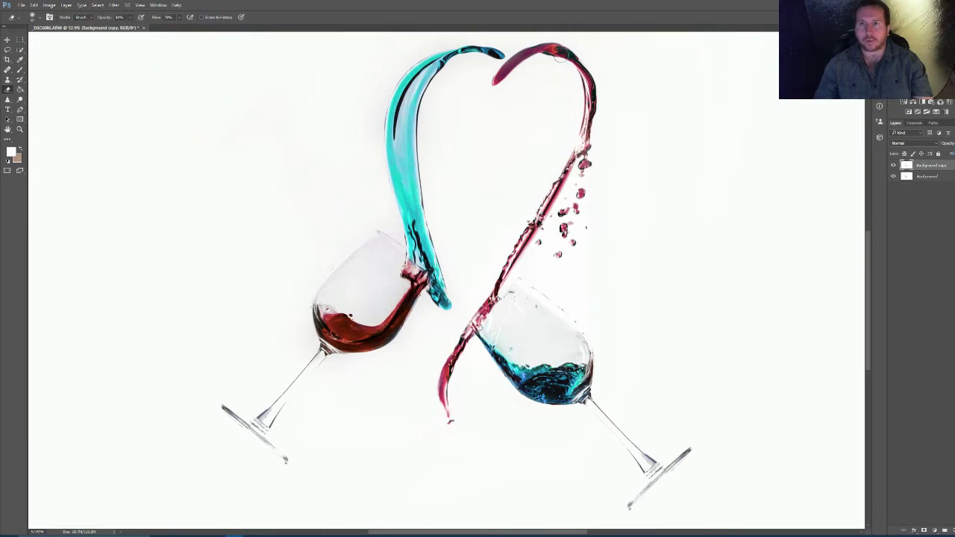
{"action": "scroll", "coordinate": [273, 265], "scroll_direction": "down", "scroll_amount": 2}
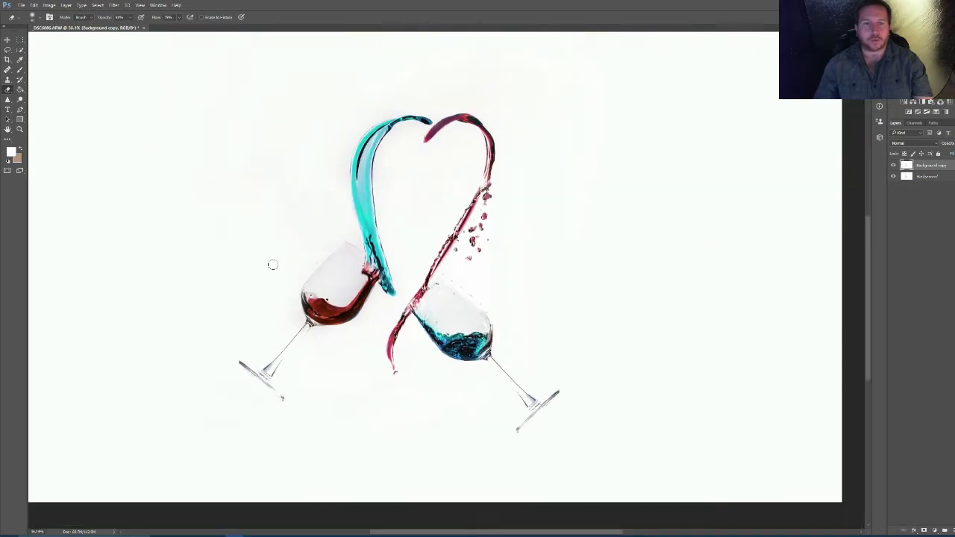
{"action": "scroll", "coordinate": [234, 229], "scroll_direction": "down", "scroll_amount": 1}
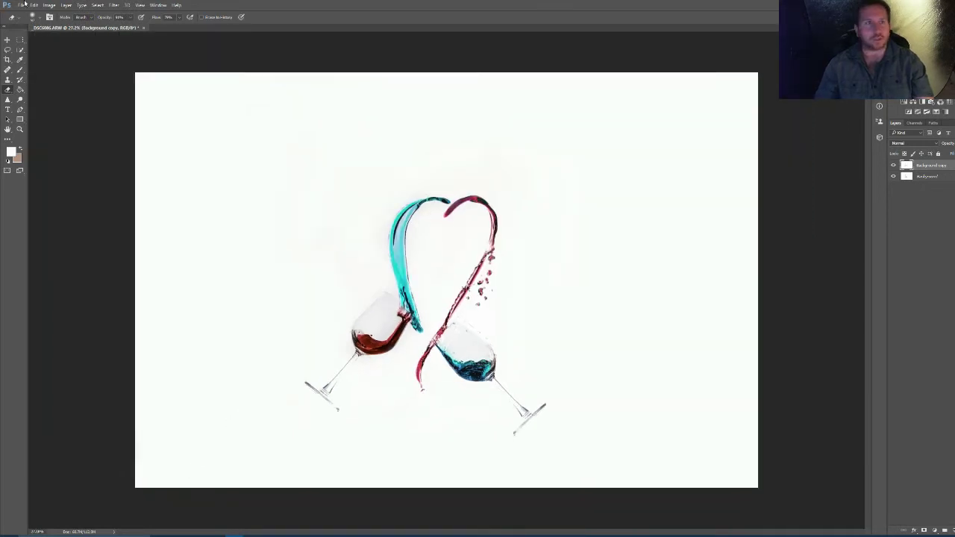
Step: Compare the erased areas by toggling the visibility of the Background copy and Background layers
{"action": "left_click", "coordinate": [67, 5]}
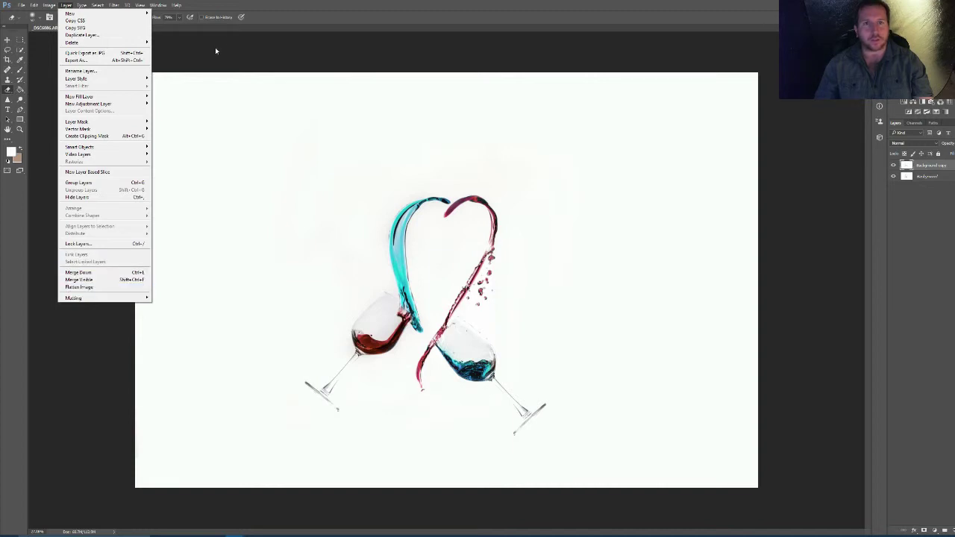
{"action": "left_click", "coordinate": [306, 44]}
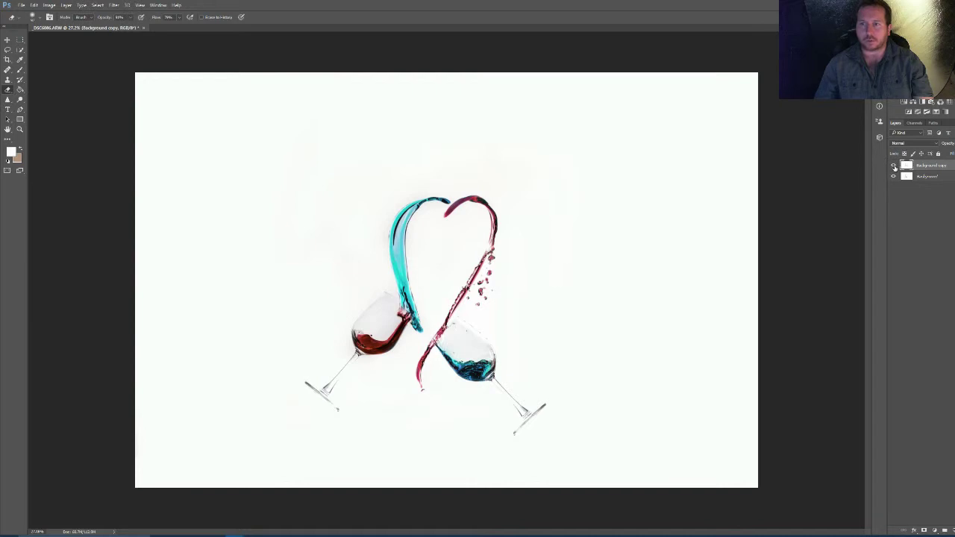
{"action": "left_click", "coordinate": [894, 165]}
{"action": "left_click", "coordinate": [895, 166]}
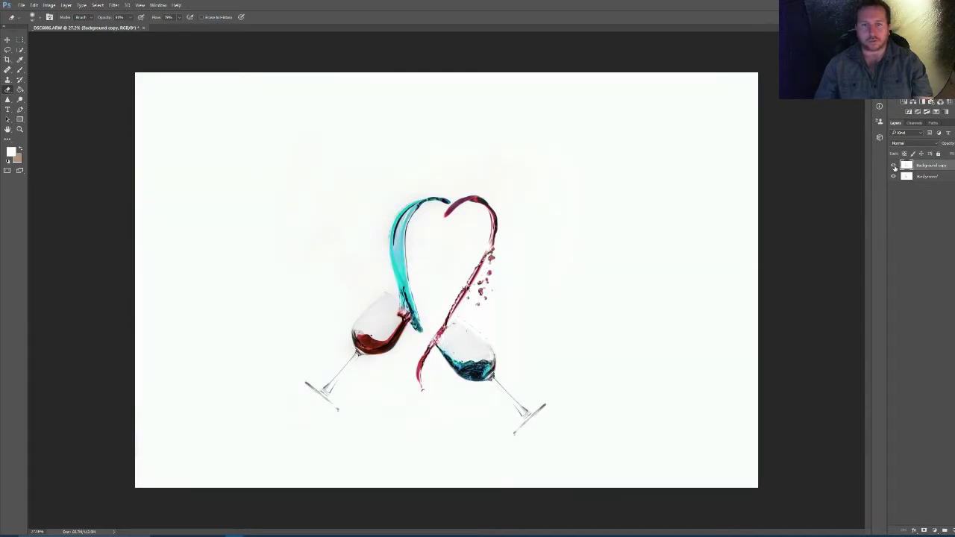
{"action": "left_click", "coordinate": [895, 166]}
{"action": "left_click", "coordinate": [894, 166]}
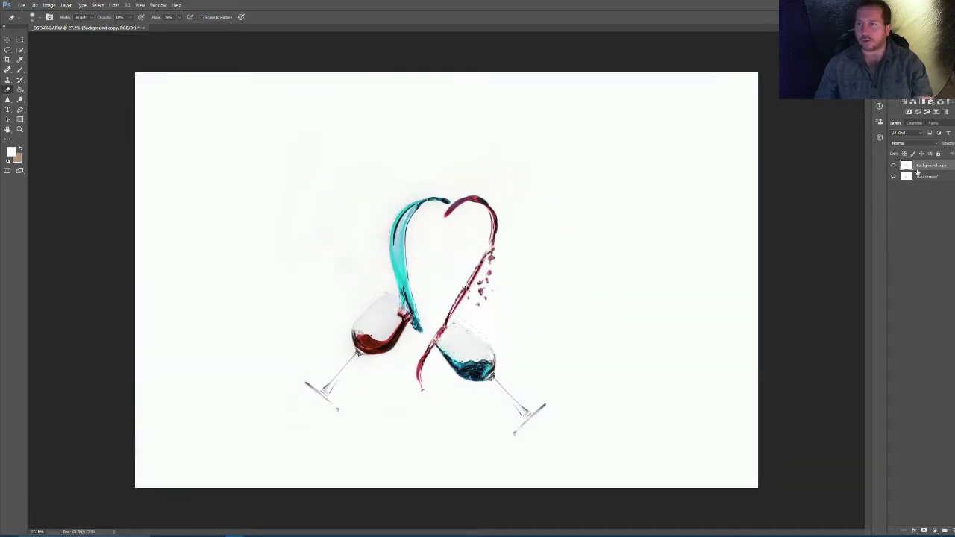
{"action": "left_click", "coordinate": [893, 177]}
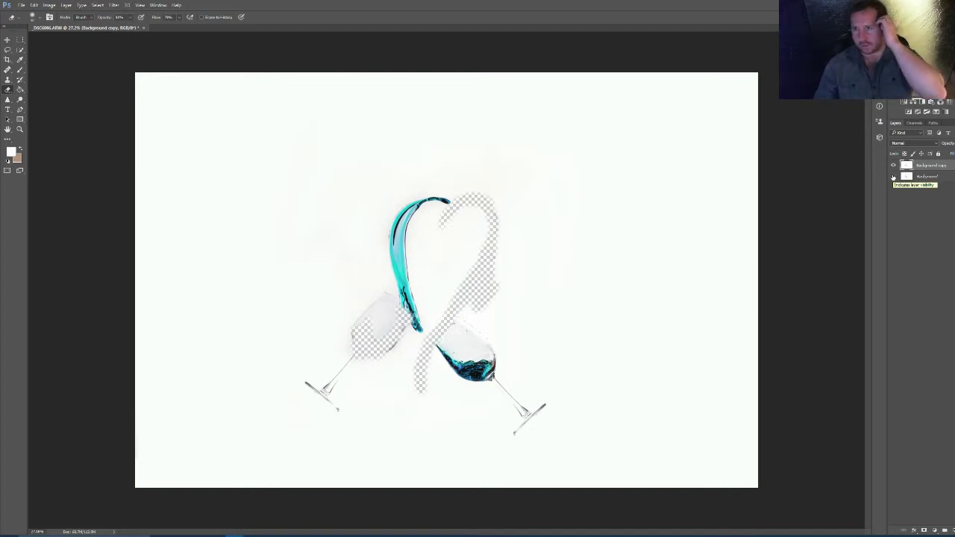
{"action": "left_click", "coordinate": [892, 177]}
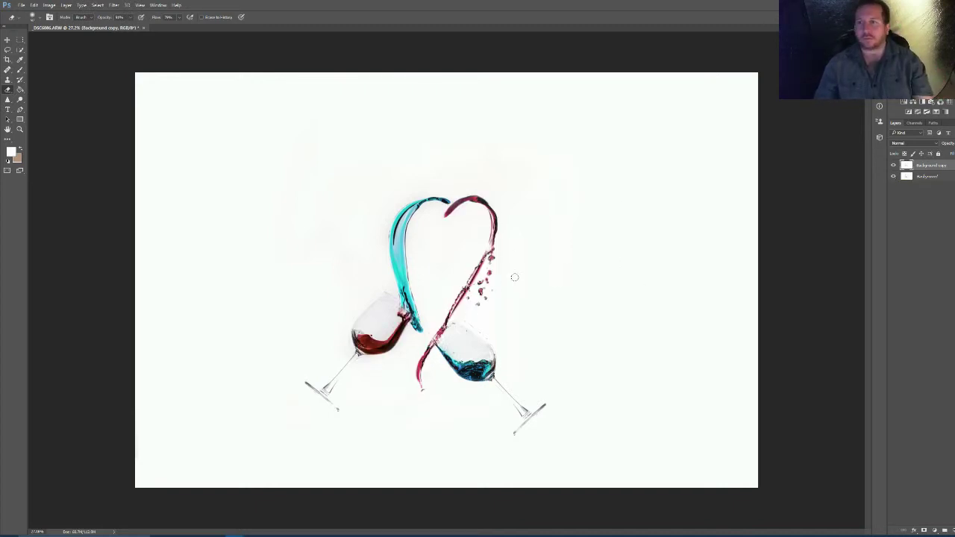
Step: Flatten the two-tone image into a single background layer
{"action": "left_click", "coordinate": [66, 5]}
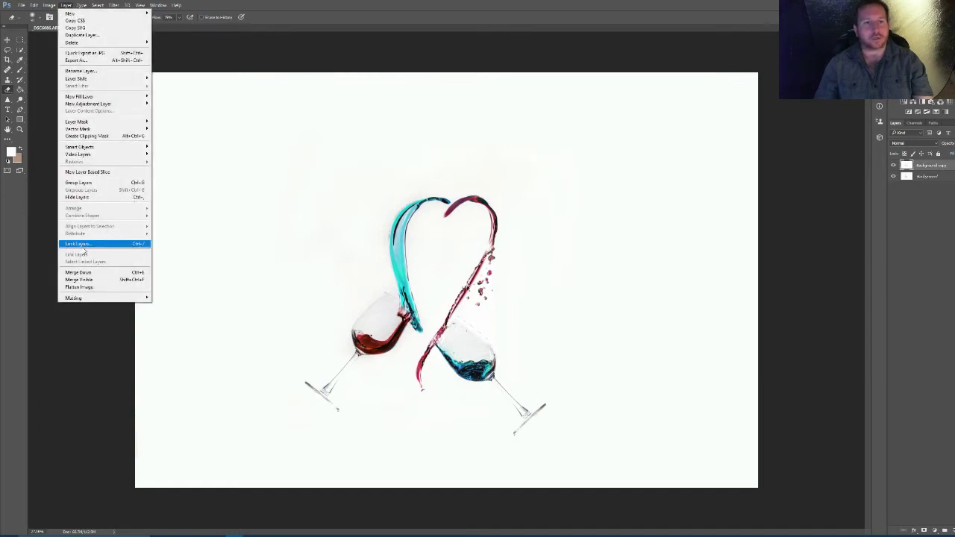
{"action": "left_click", "coordinate": [77, 288]}
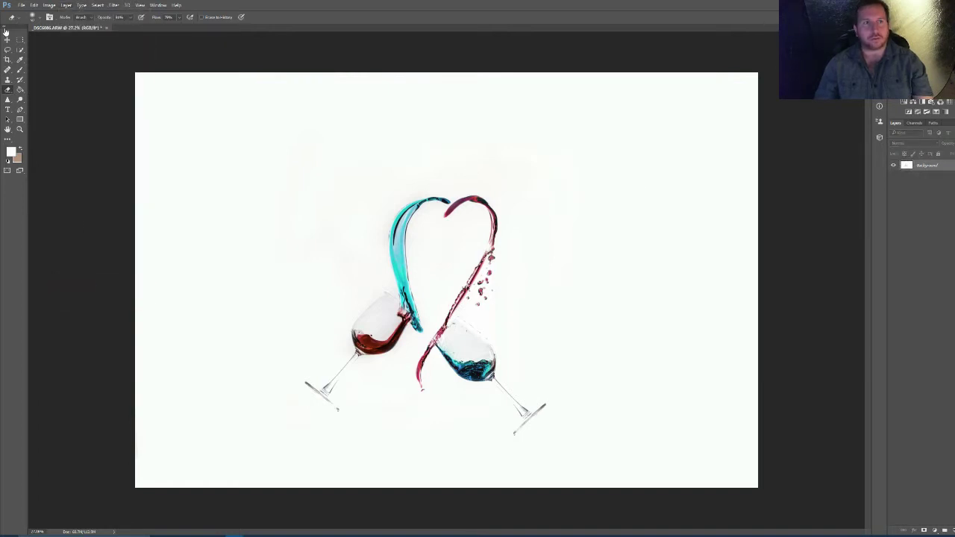
{"action": "left_click", "coordinate": [22, 5]}
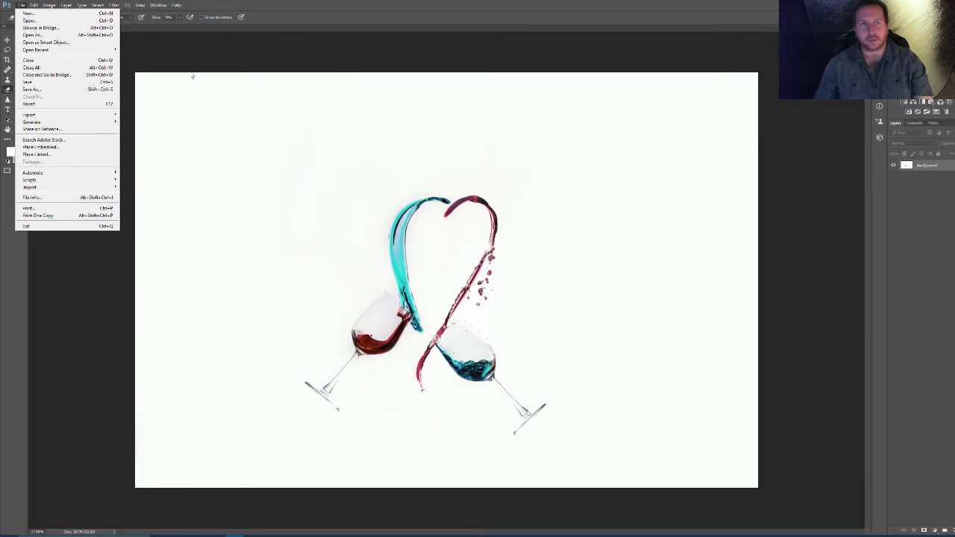
{"action": "left_click", "coordinate": [259, 53]}
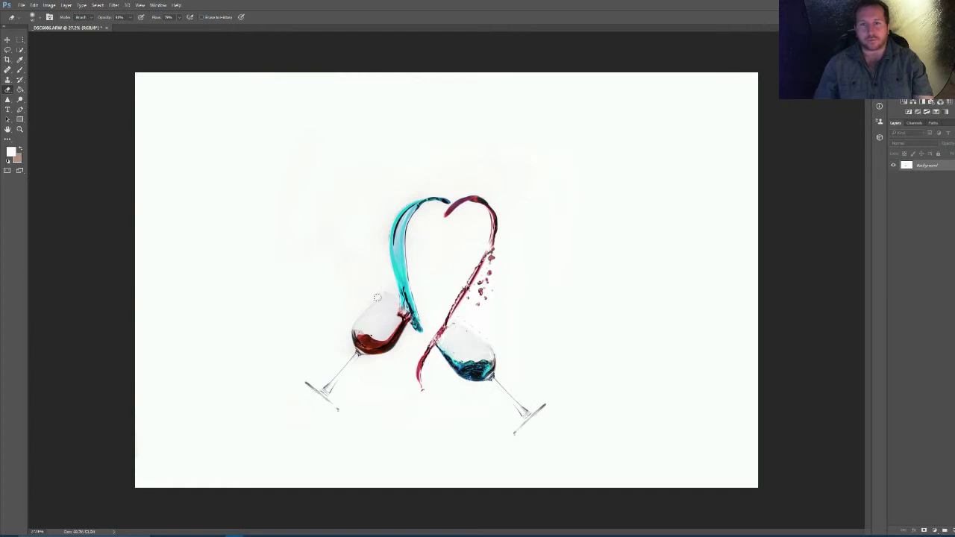
{"action": "scroll", "coordinate": [429, 308], "scroll_direction": "up", "scroll_amount": 2}
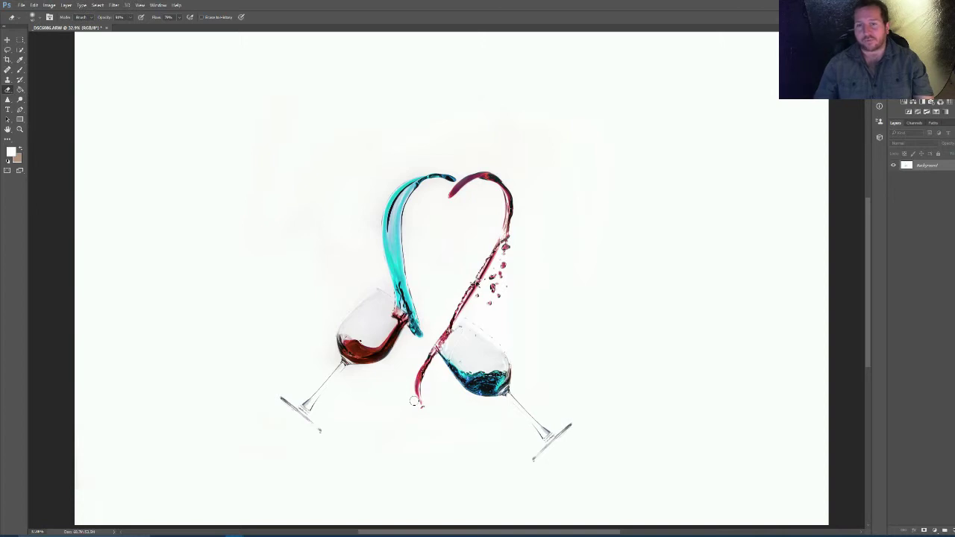
{"action": "key", "text": "ctrl+minus"}
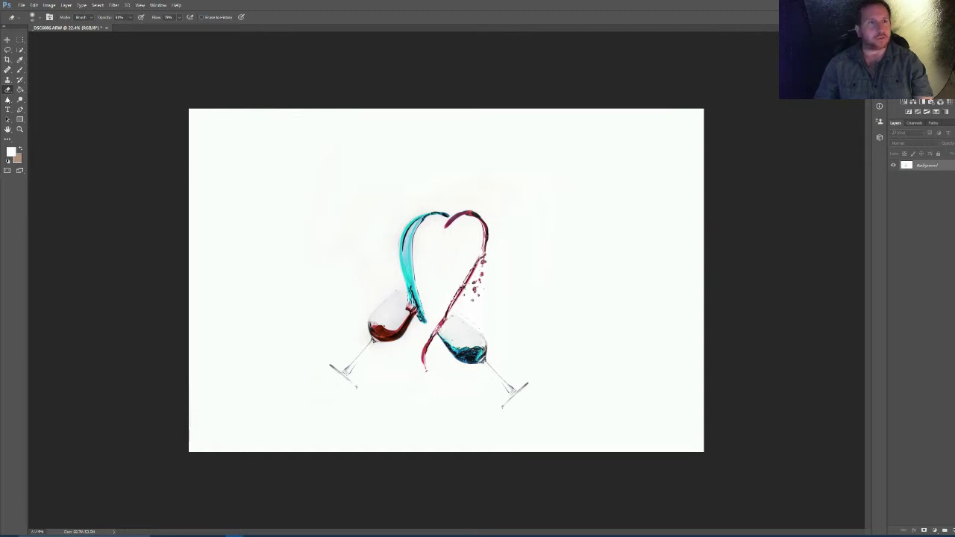
Step: Create a new layer with default settings and add the text "Happy Birthday" above and to the left of the heart
{"action": "left_click", "coordinate": [8, 109]}
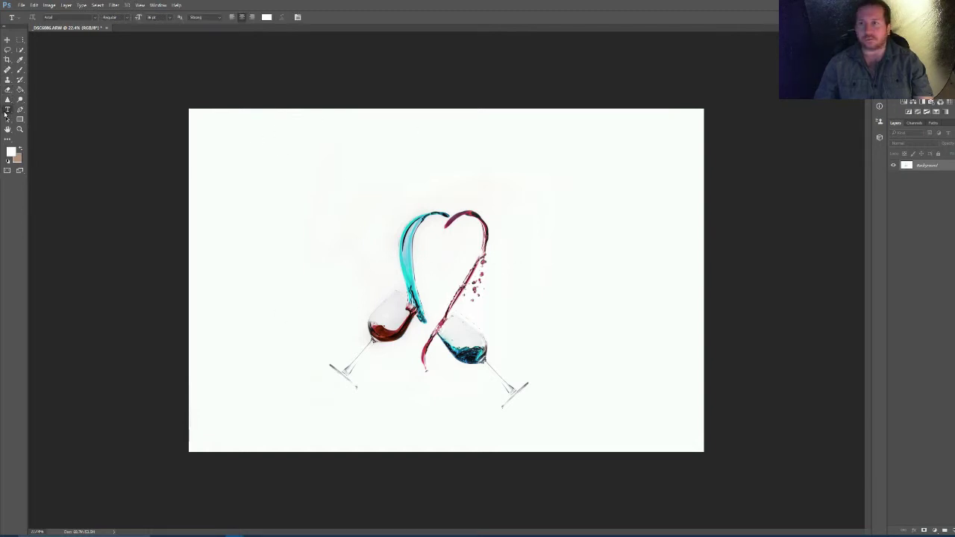
{"action": "left_click", "coordinate": [65, 5]}
{"action": "left_click", "coordinate": [73, 8]}
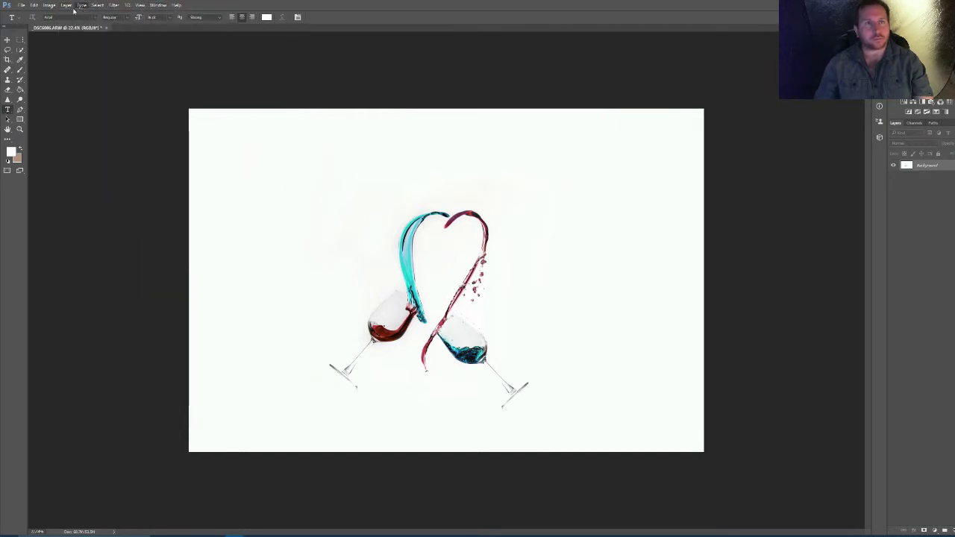
{"action": "left_click", "coordinate": [66, 6]}
{"action": "mouse_move", "coordinate": [75, 11]}
{"action": "left_click", "coordinate": [171, 12]}
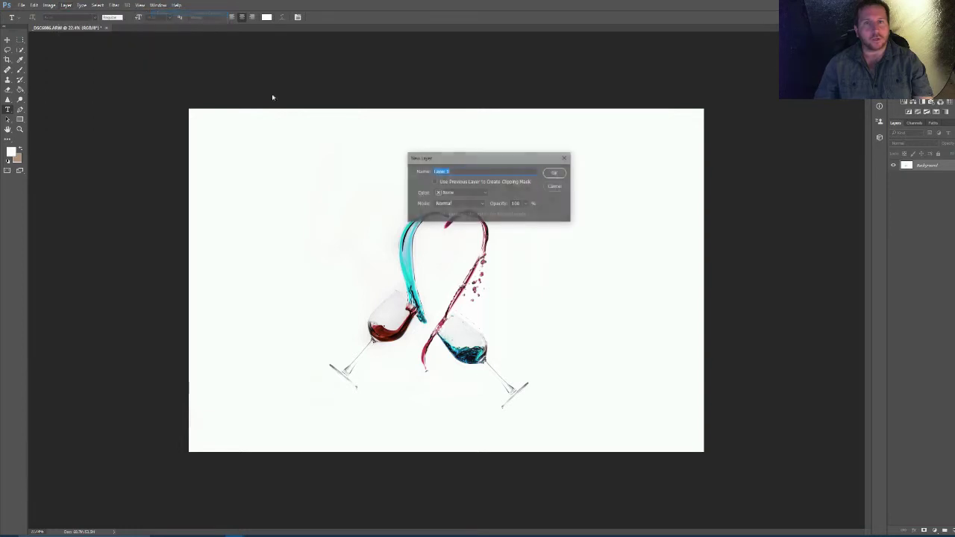
{"action": "left_click", "coordinate": [552, 173]}
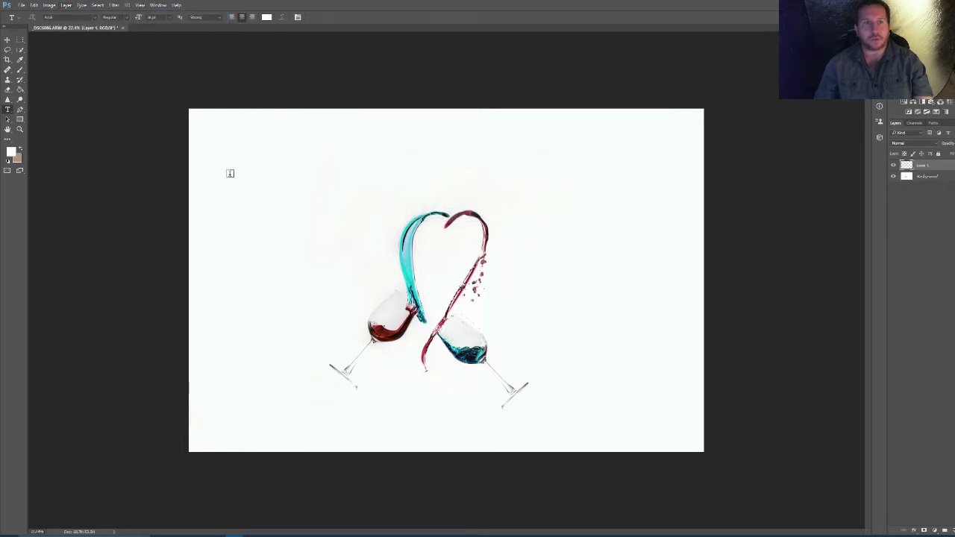
{"action": "left_click", "coordinate": [272, 190]}
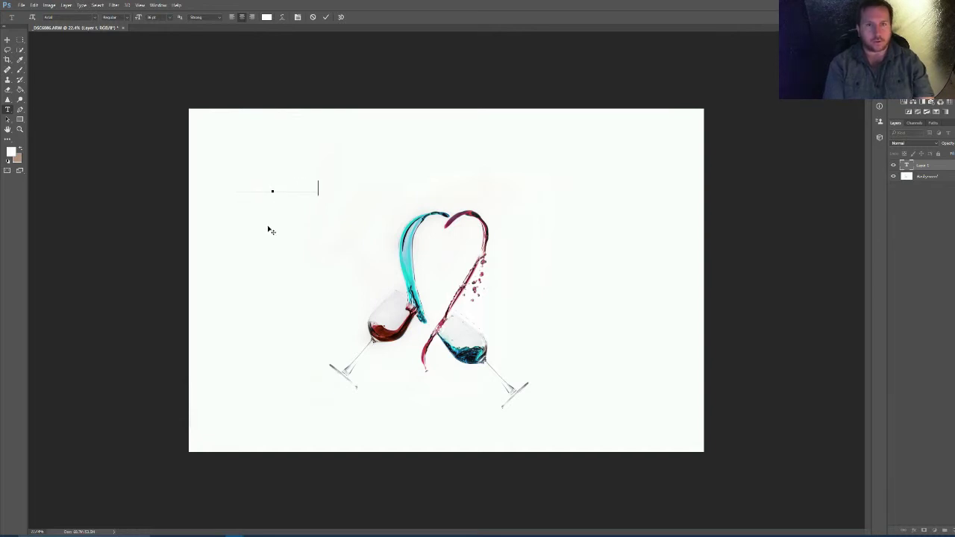
Step: Try to recolor the selected Happy Birthday text through the foreground color
{"action": "left_click_drag", "start_coordinate": [229, 189], "coordinate": [358, 197]}
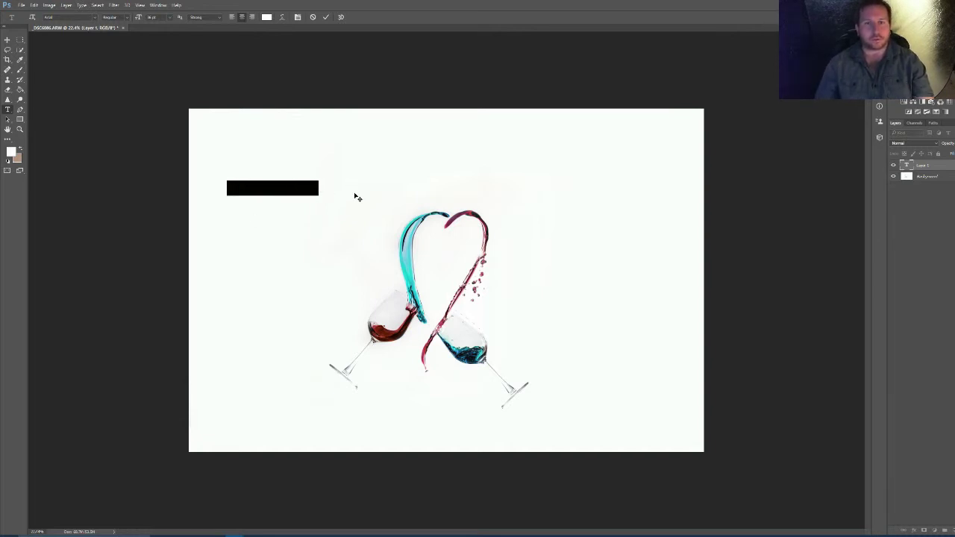
{"action": "left_click", "coordinate": [11, 151]}
{"action": "left_click_drag", "start_coordinate": [708, 164], "coordinate": [713, 133]}
{"action": "left_click", "coordinate": [772, 129]}
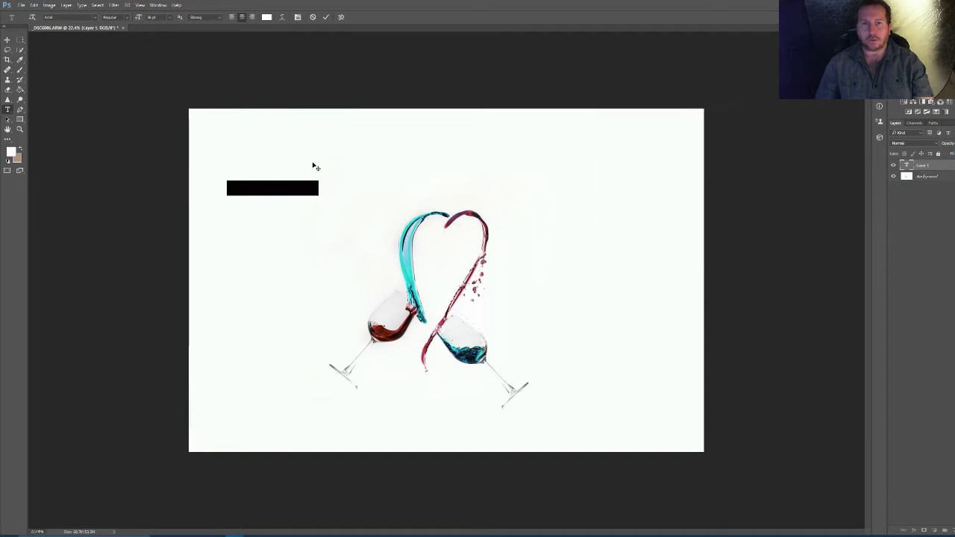
Step: Select the whole Happy Birthday text and set its text color to red, ff0018
{"action": "left_click", "coordinate": [318, 188]}
{"action": "left_click_drag", "start_coordinate": [316, 188], "coordinate": [198, 132]}
{"action": "left_click", "coordinate": [266, 19]}
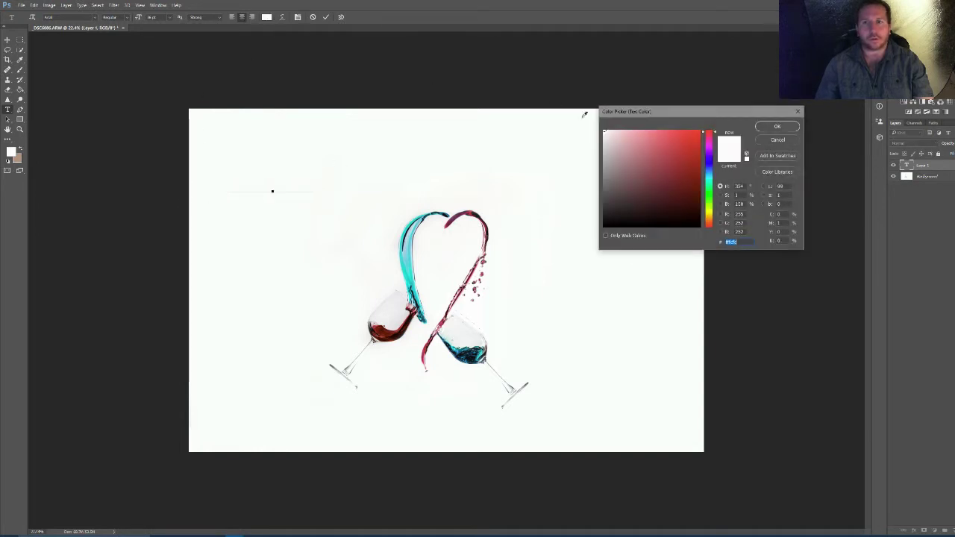
{"action": "type", "text": "ff0018"}
{"action": "key", "text": "Return"}
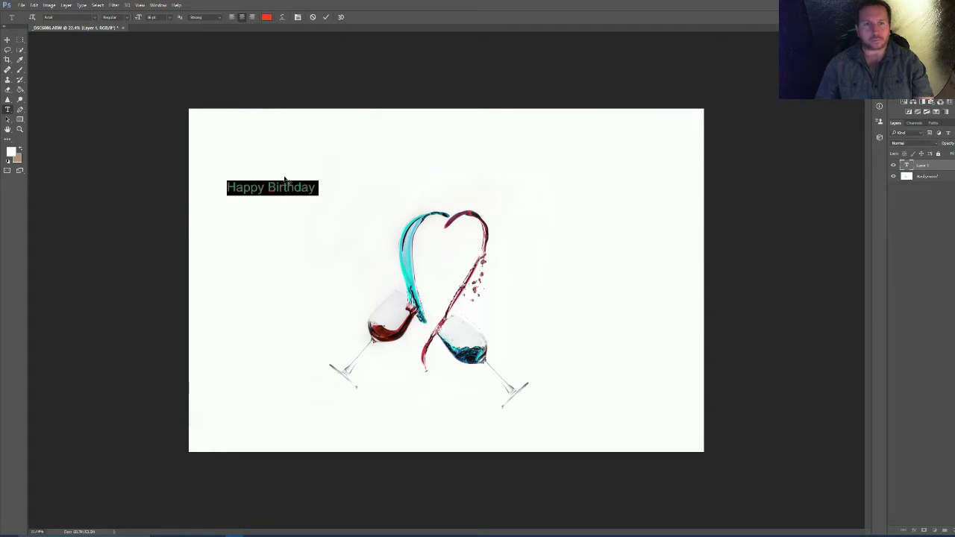
Step: Enlarge the Happy Birthday text to 72 pt and center it above the heart
{"action": "left_click_drag", "start_coordinate": [335, 204], "coordinate": [420, 211]}
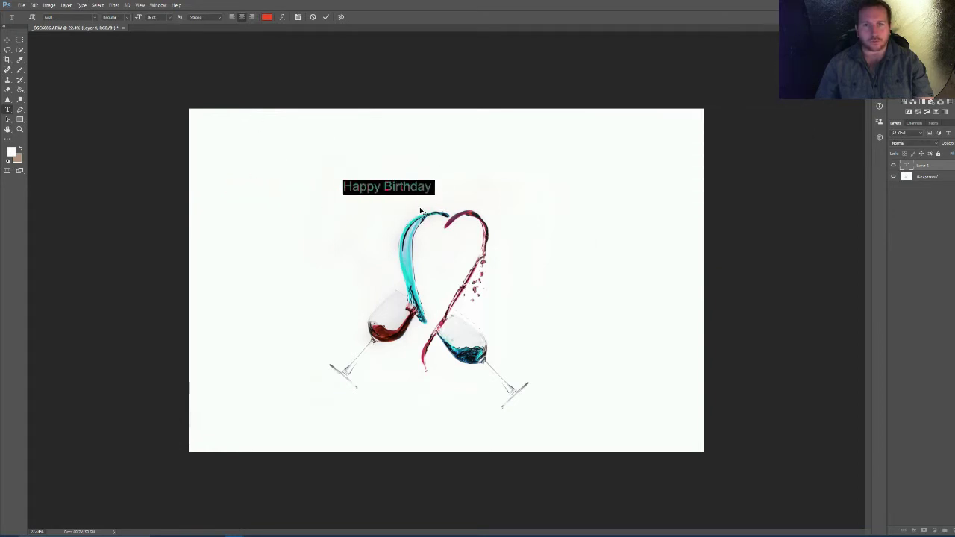
{"action": "left_click", "coordinate": [169, 18]}
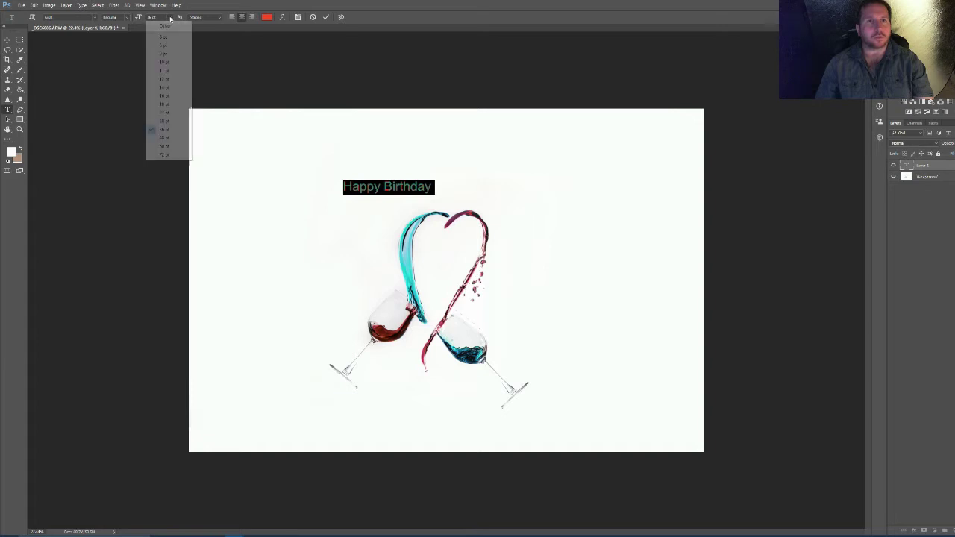
{"action": "left_click", "coordinate": [166, 155]}
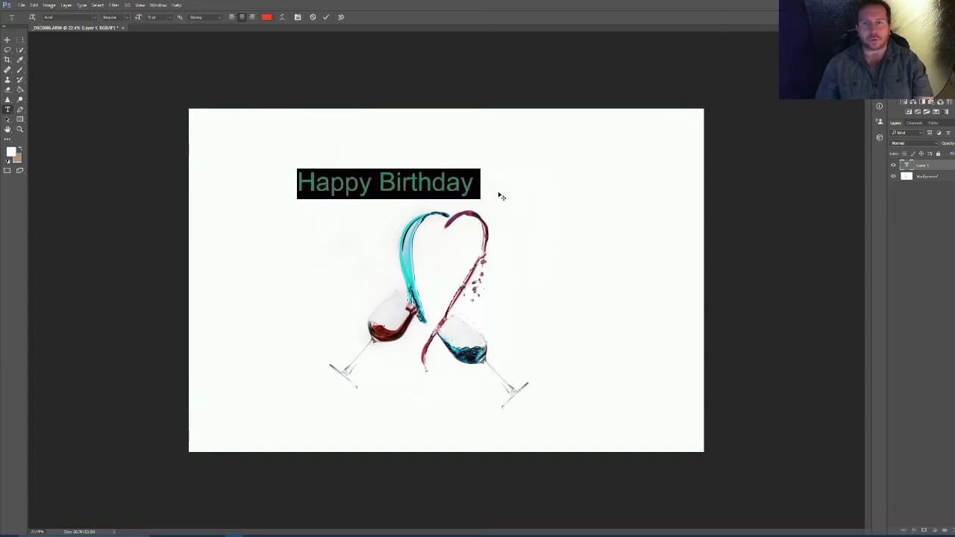
{"action": "left_click_drag", "start_coordinate": [499, 195], "coordinate": [530, 179]}
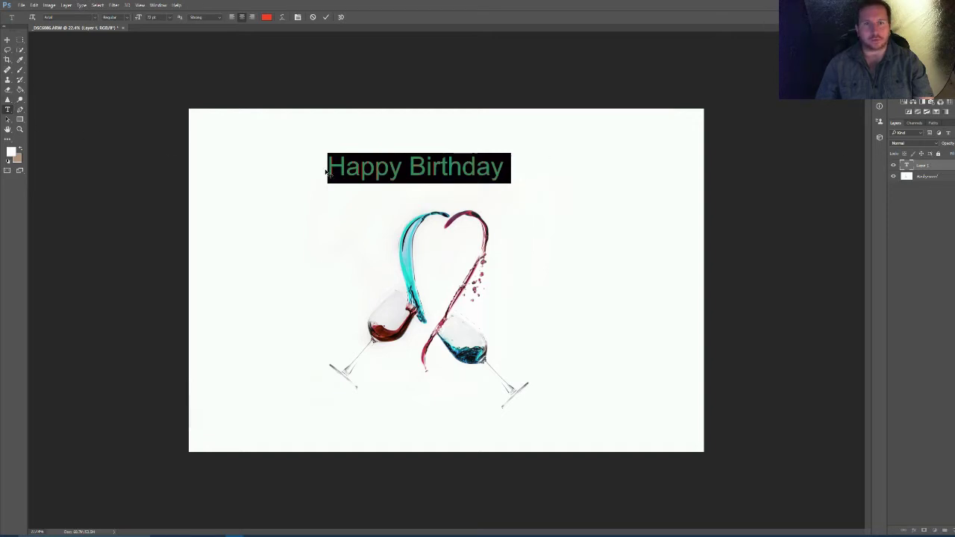
{"action": "key", "text": "ctrl+h"}
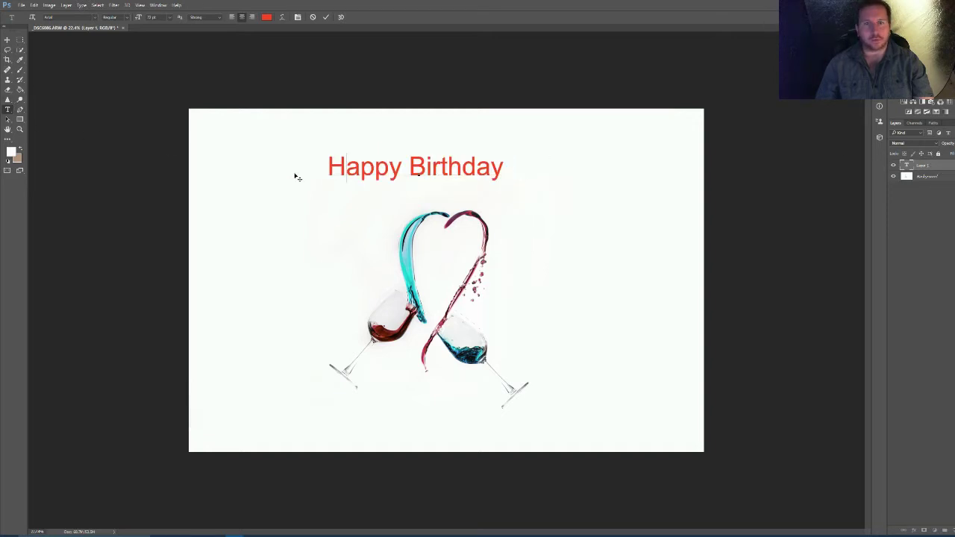
Step: Enable Bevel & Emboss on the Happy Birthday layer and raise its This Layer black Blend If threshold past the midpoint
{"action": "left_click", "coordinate": [924, 169]}
{"action": "right_click", "coordinate": [929, 164]}
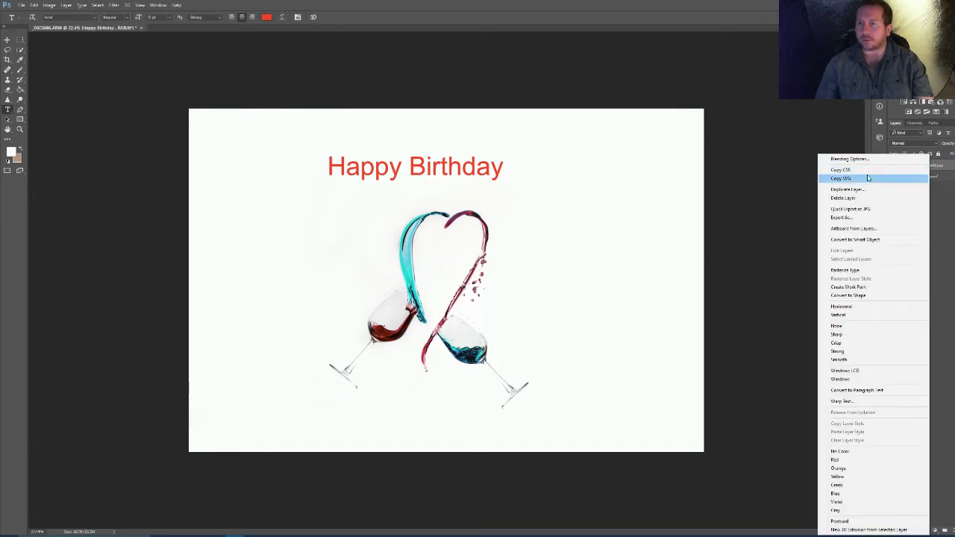
{"action": "left_click", "coordinate": [849, 159]}
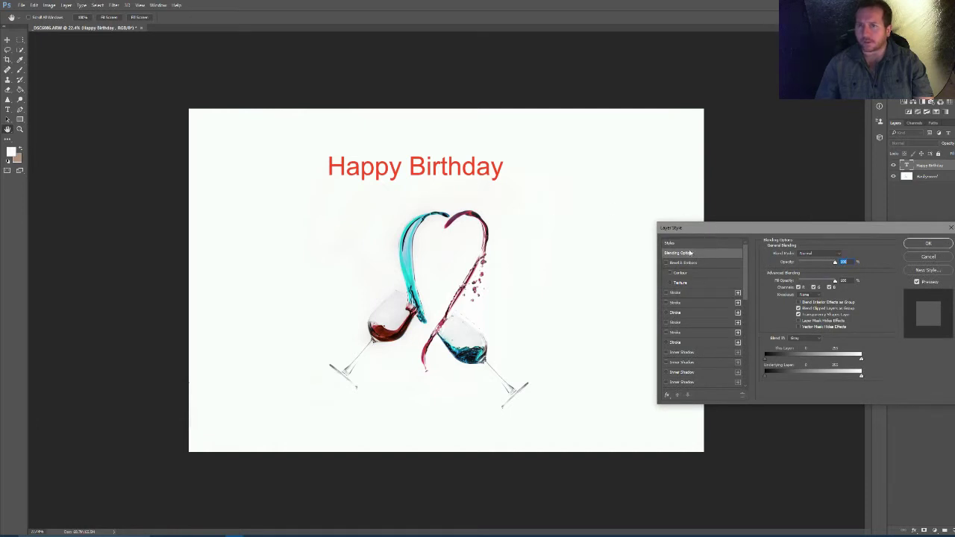
{"action": "left_click", "coordinate": [666, 263]}
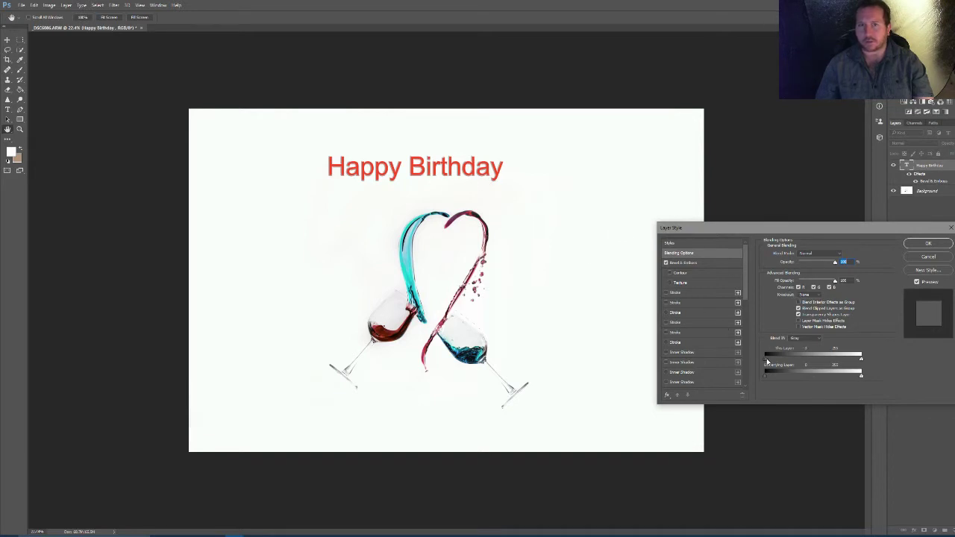
{"action": "left_click_drag", "start_coordinate": [766, 360], "coordinate": [822, 360]}
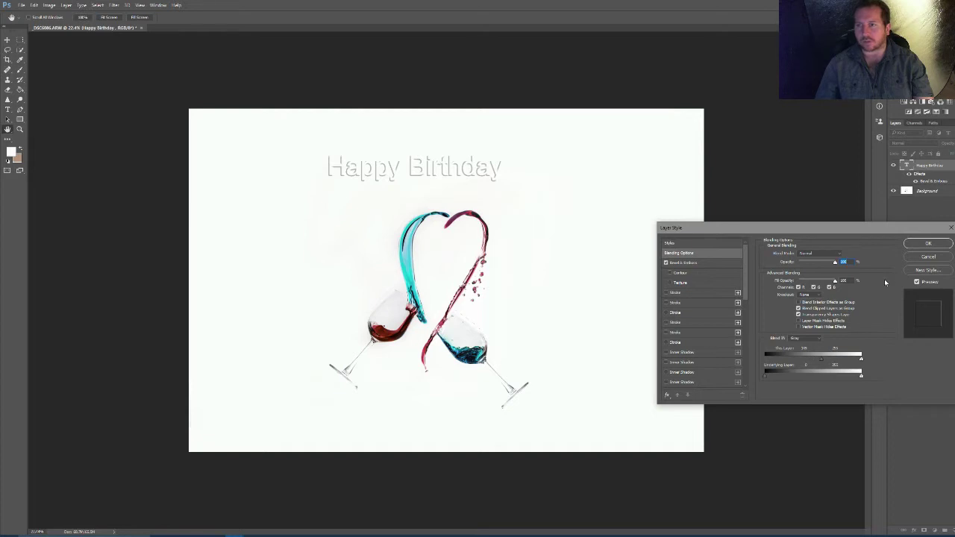
Step: Add an Inner Shadow to the Happy Birthday text, lower its This Layer white Blend If threshold and apply the layer style
{"action": "left_click", "coordinate": [666, 292]}
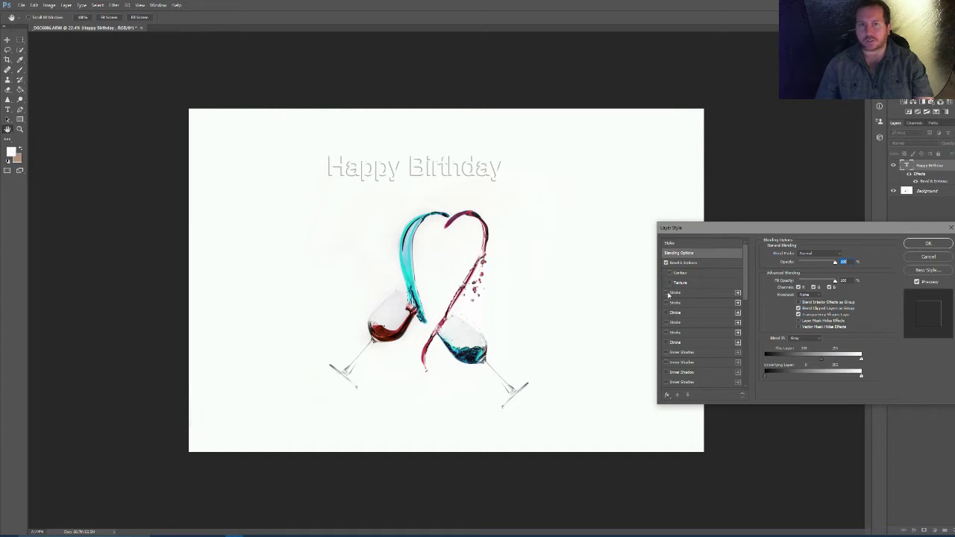
{"action": "left_click", "coordinate": [666, 352]}
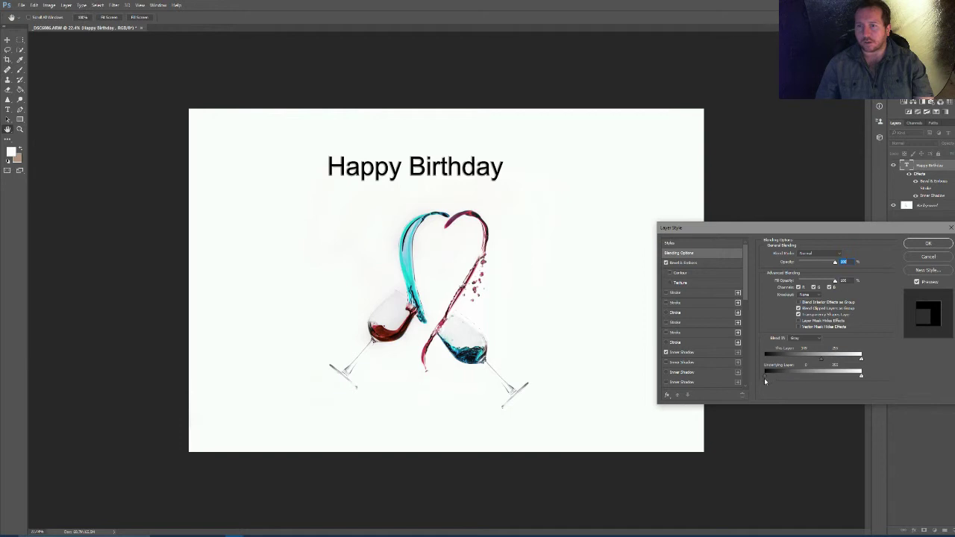
{"action": "mouse_move", "coordinate": [764, 376]}
{"action": "left_mouse_down"}
{"action": "mouse_move", "coordinate": [830, 376]}
{"action": "mouse_move", "coordinate": [758, 378]}
{"action": "left_mouse_up"}
{"action": "left_click_drag", "start_coordinate": [862, 358], "coordinate": [791, 360]}
{"action": "left_click", "coordinate": [925, 243]}
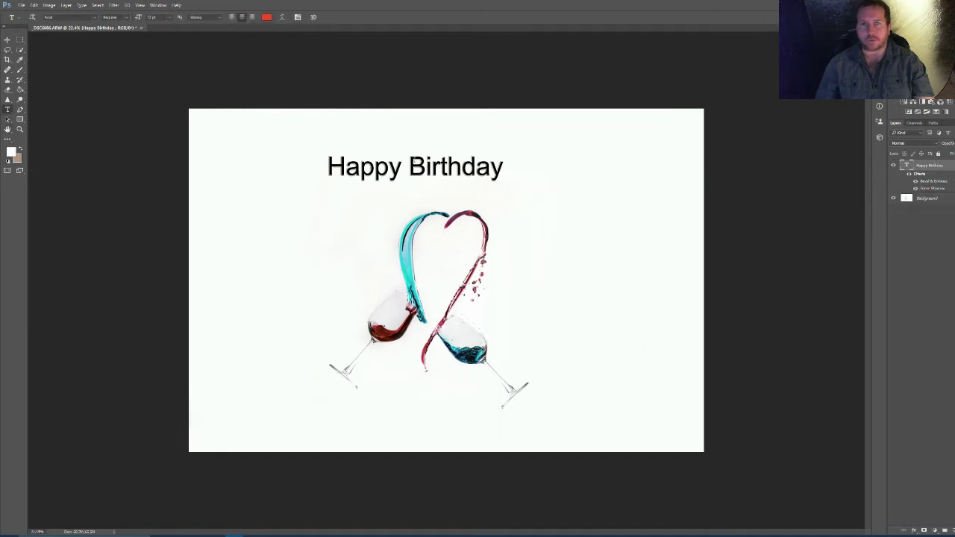
Step: Shift the Happy Birthday text down and left, just above the heart, and crop the canvas closer around the composition
{"action": "key", "text": "v"}
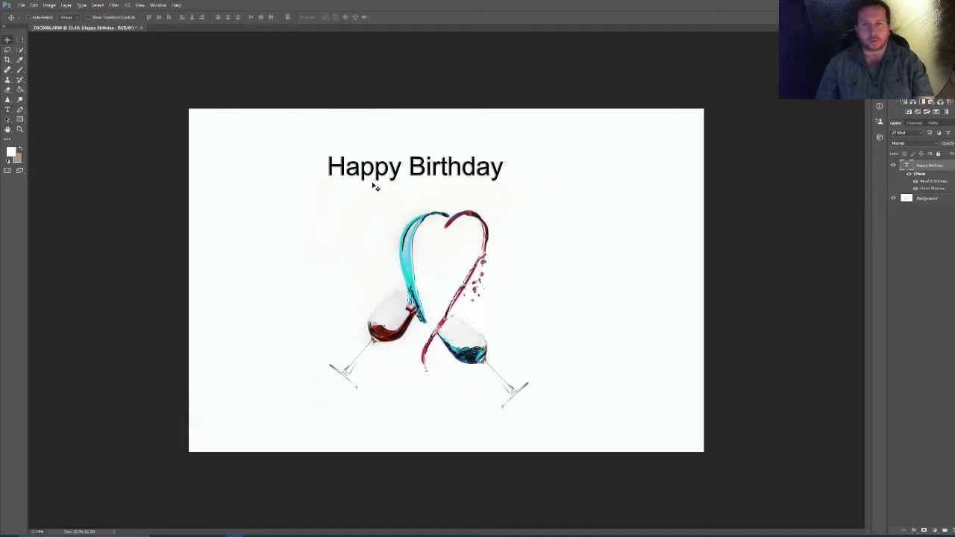
{"action": "left_click_drag", "start_coordinate": [373, 186], "coordinate": [346, 206]}
{"action": "key", "text": "c"}
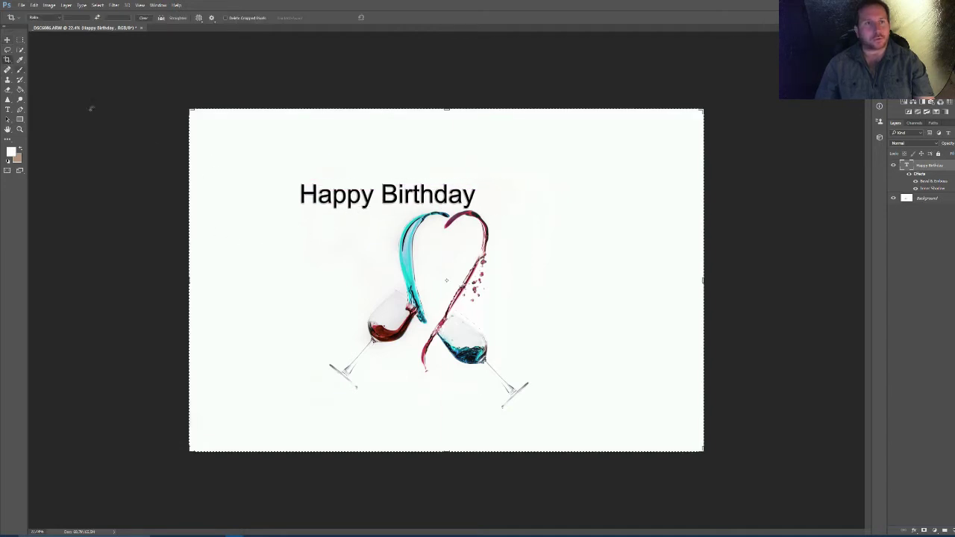
{"action": "mouse_move", "coordinate": [246, 159]}
{"action": "left_mouse_down"}
{"action": "mouse_move", "coordinate": [345, 279]}
{"action": "mouse_move", "coordinate": [636, 409]}
{"action": "mouse_move", "coordinate": [649, 426]}
{"action": "left_mouse_up"}
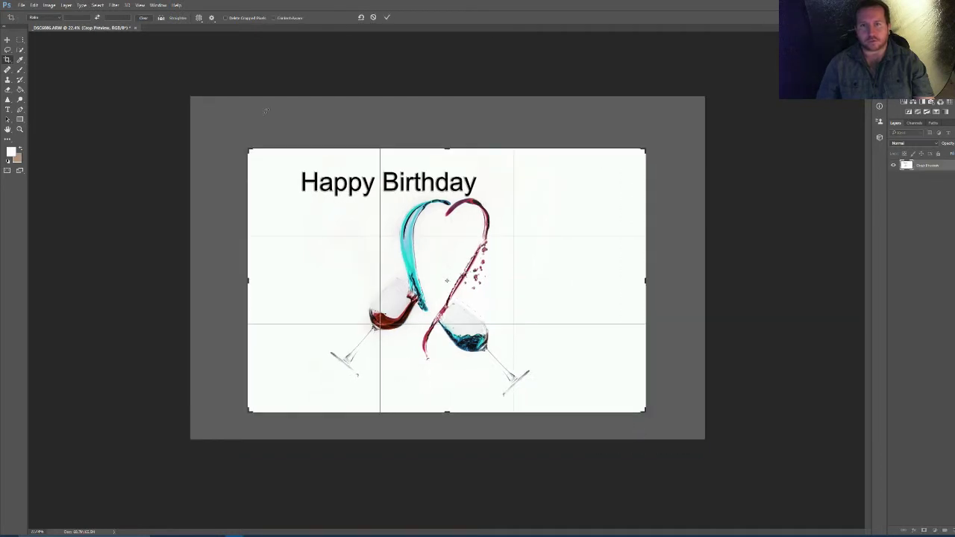
{"action": "left_click", "coordinate": [387, 17]}
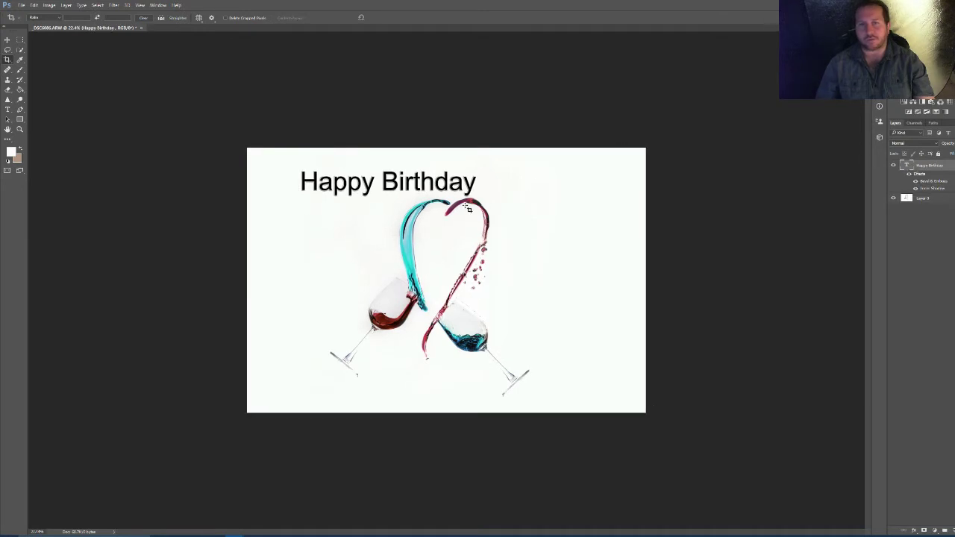
{"action": "scroll", "coordinate": [326, 186], "scroll_direction": "up", "scroll_amount": 2}
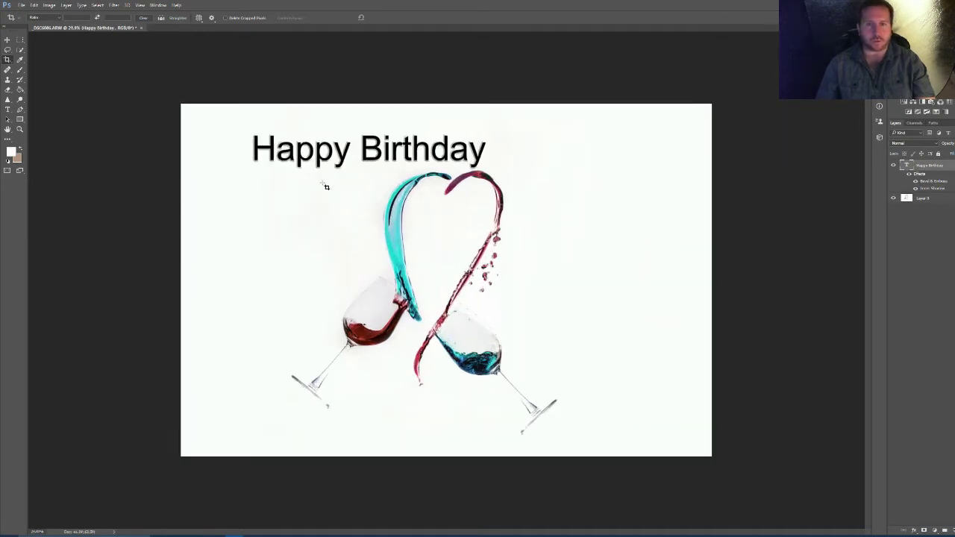
{"action": "scroll", "coordinate": [326, 186], "scroll_direction": "up", "scroll_amount": 4}
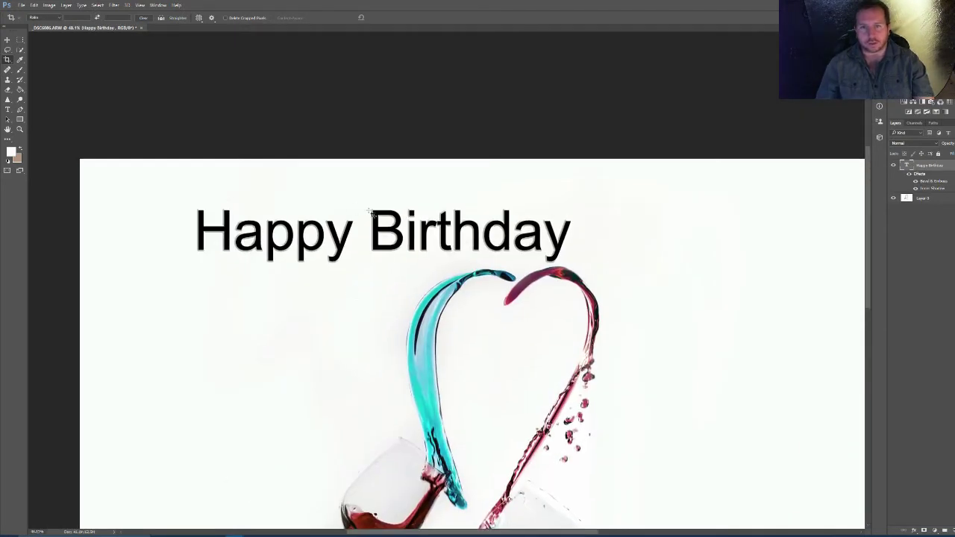
{"action": "scroll", "coordinate": [380, 295], "scroll_direction": "down", "scroll_amount": 2}
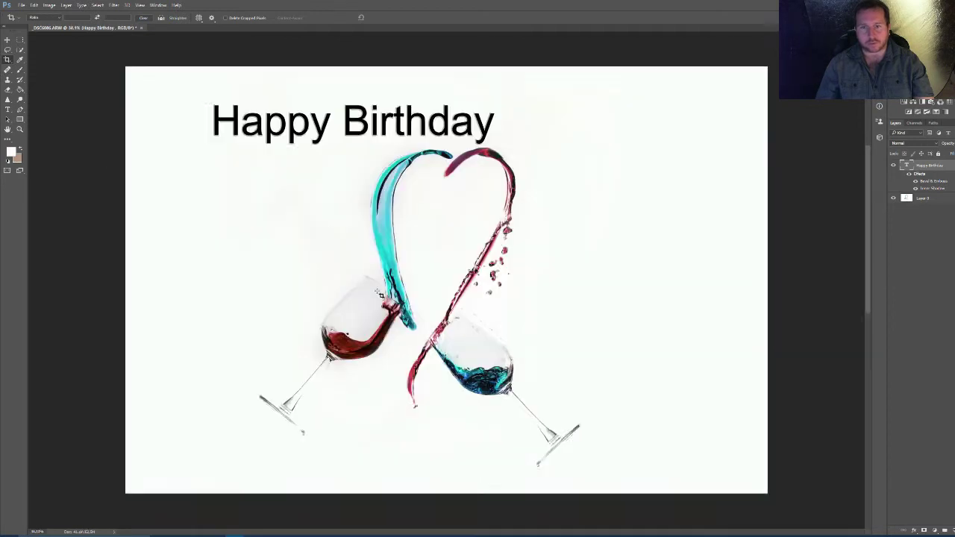
{"action": "scroll", "coordinate": [380, 295], "scroll_direction": "down", "scroll_amount": 2}
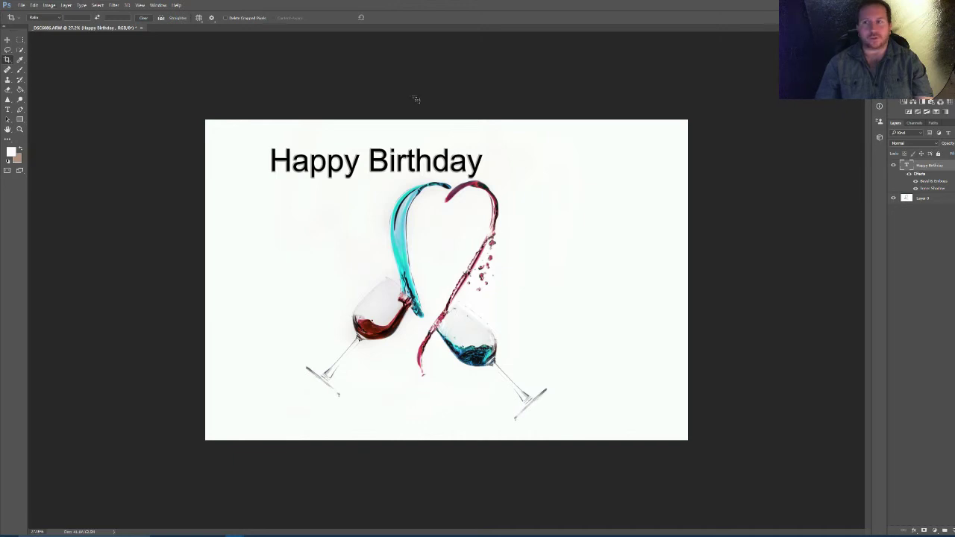
Step: Try a Black and White adjustment on the wine-glass image layer with Cyans at -200% and different Reds levels
{"action": "left_click", "coordinate": [935, 199]}
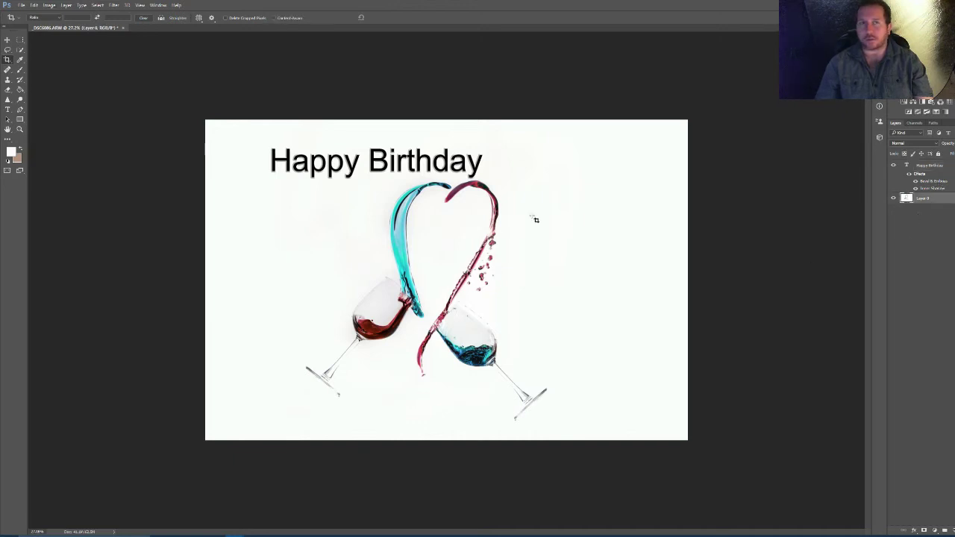
{"action": "left_click", "coordinate": [115, 5]}
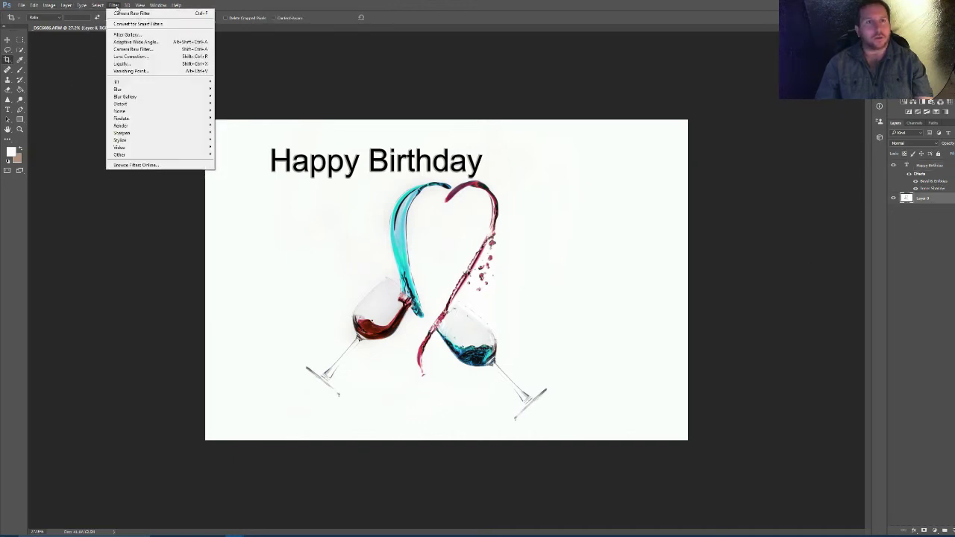
{"action": "mouse_move", "coordinate": [49, 5]}
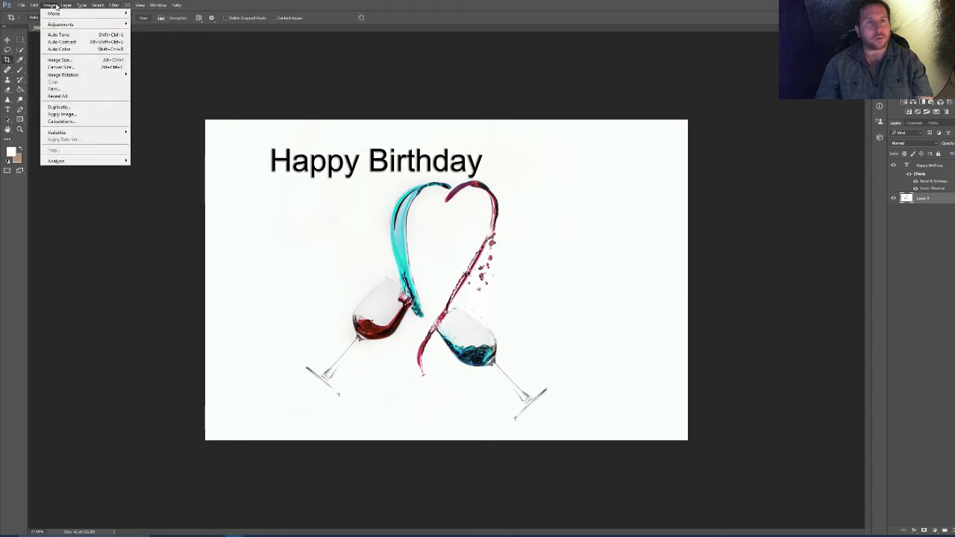
{"action": "mouse_move", "coordinate": [71, 25]}
{"action": "left_click", "coordinate": [176, 77]}
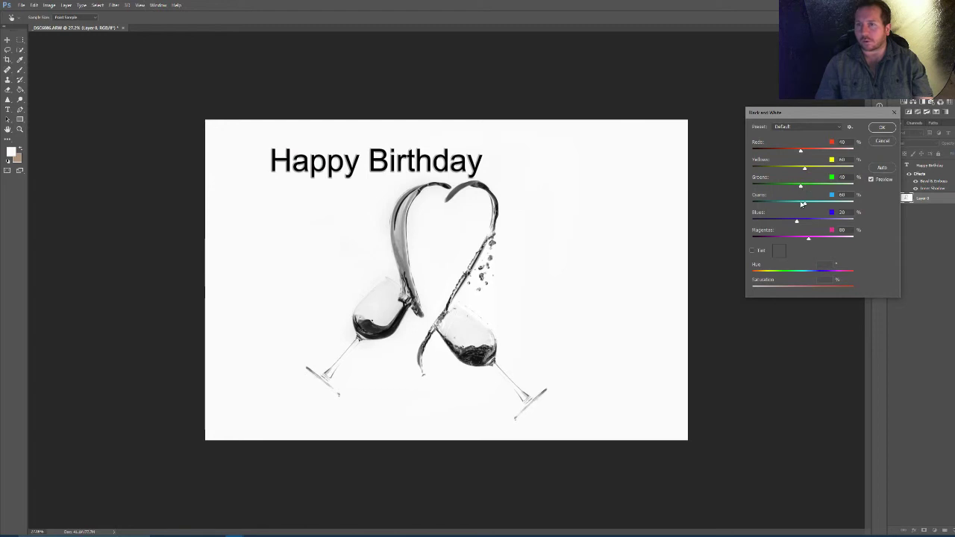
{"action": "left_click_drag", "start_coordinate": [803, 203], "coordinate": [753, 214]}
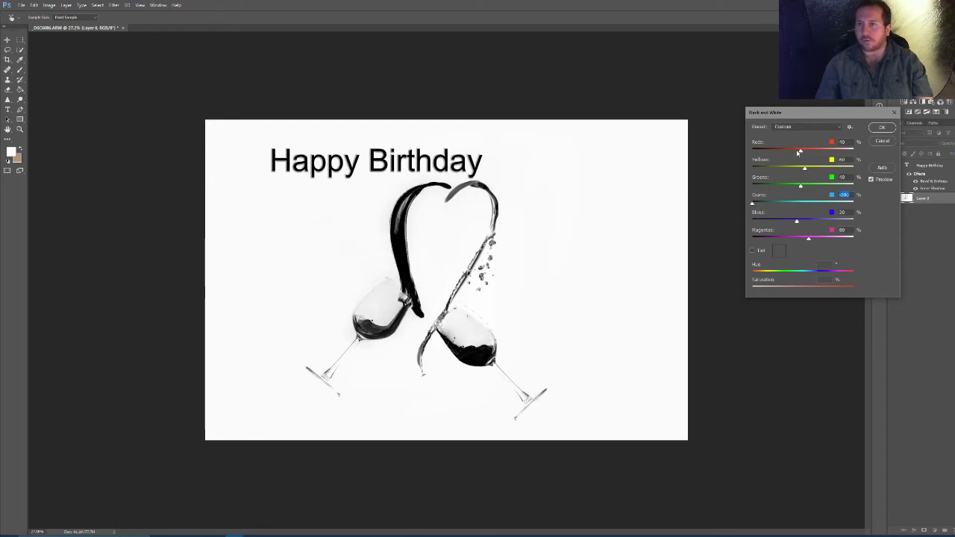
{"action": "left_click_drag", "start_coordinate": [800, 152], "coordinate": [887, 152]}
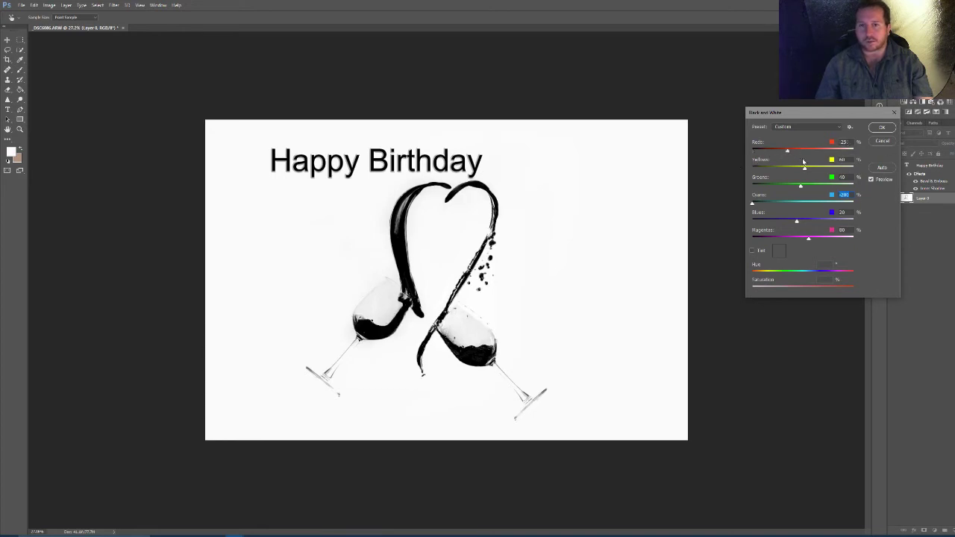
{"action": "left_click", "coordinate": [849, 151]}
{"action": "left_click_drag", "start_coordinate": [757, 167], "coordinate": [809, 159]}
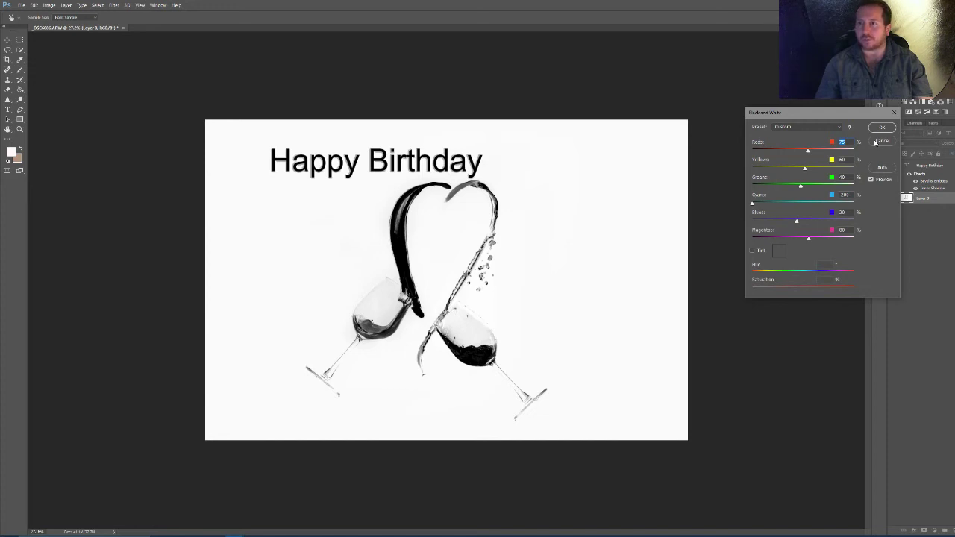
{"action": "left_click", "coordinate": [880, 141]}
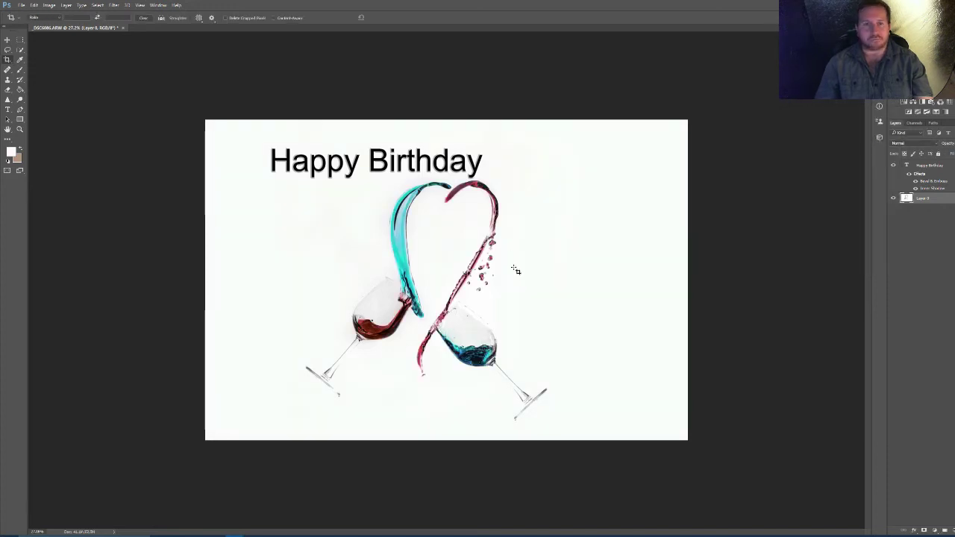